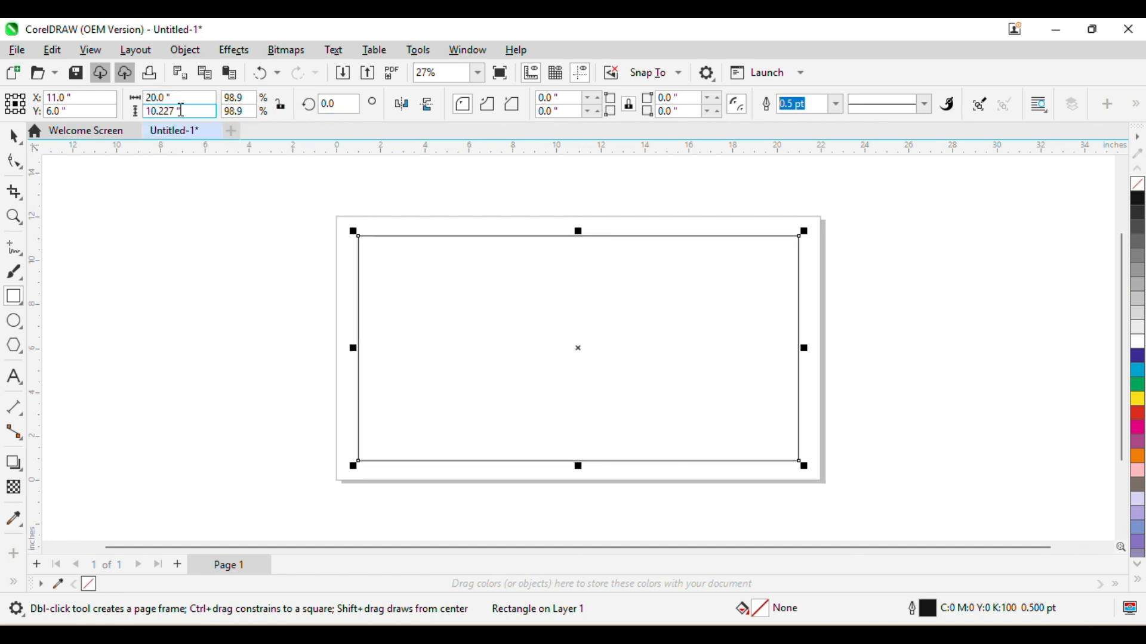
- Set the height of the selected 20-inch-wide rectangle to 10 inches and return to the Pick tool
double_click(181, 111)
type("10")
key("Return")
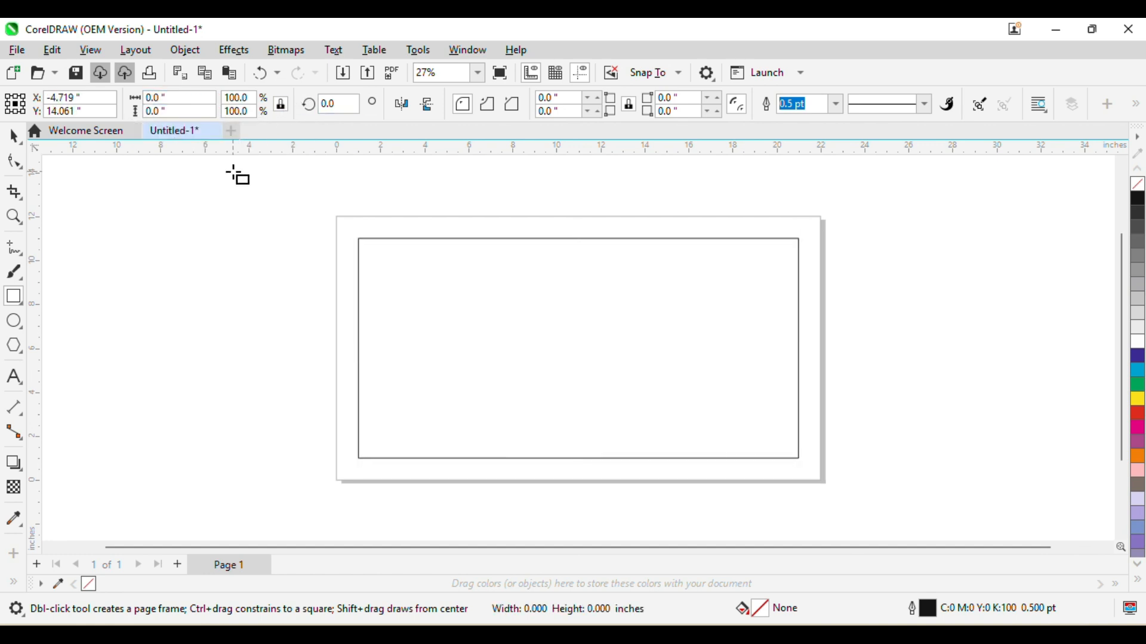
left_click(13, 136)
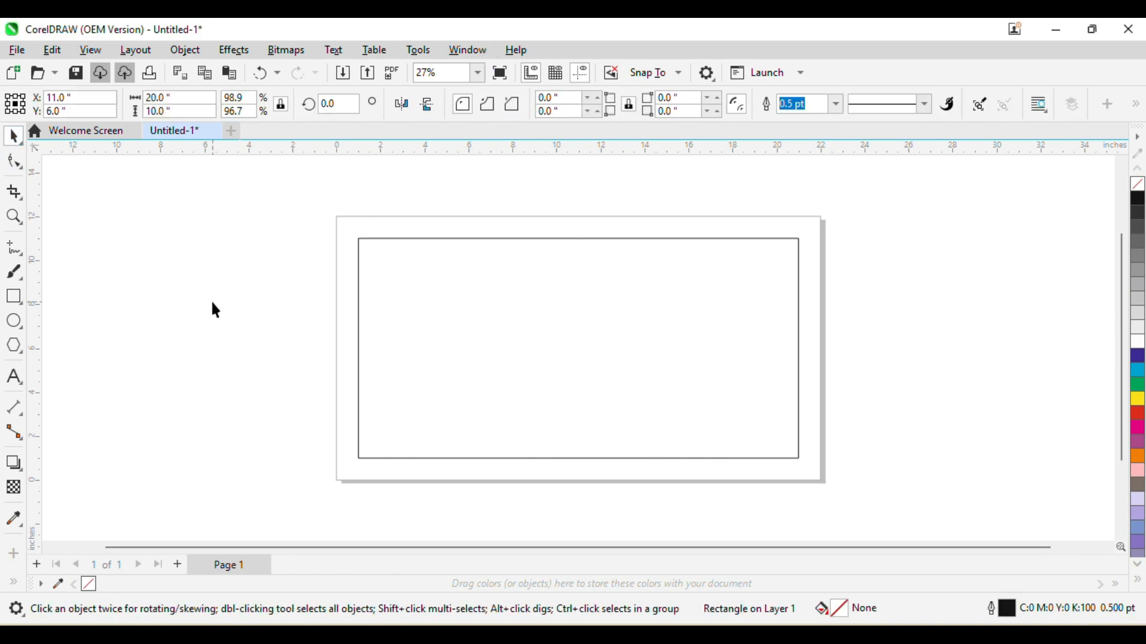
- Duplicate the rectangle as a narrower copy about 8.8 inches wide, covering only its right portion
left_click_drag(352, 350, 599, 367)
left_click(1064, 377)
left_click(644, 292)
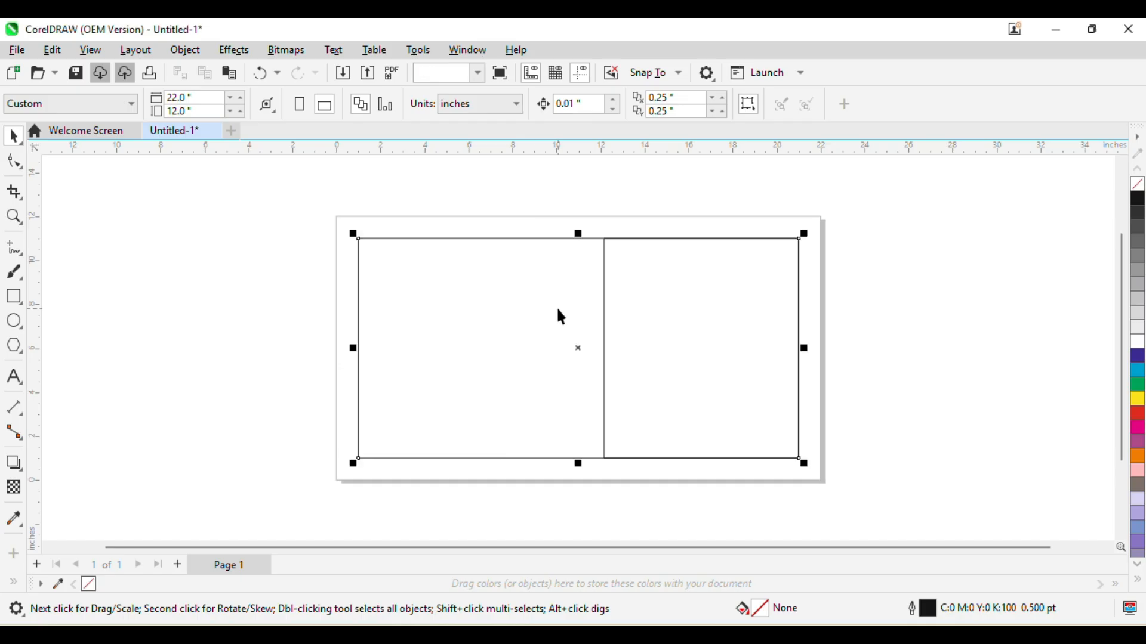
- Apply a one-step inside contour with a 1-inch offset to the narrow right rectangle
left_click(768, 318)
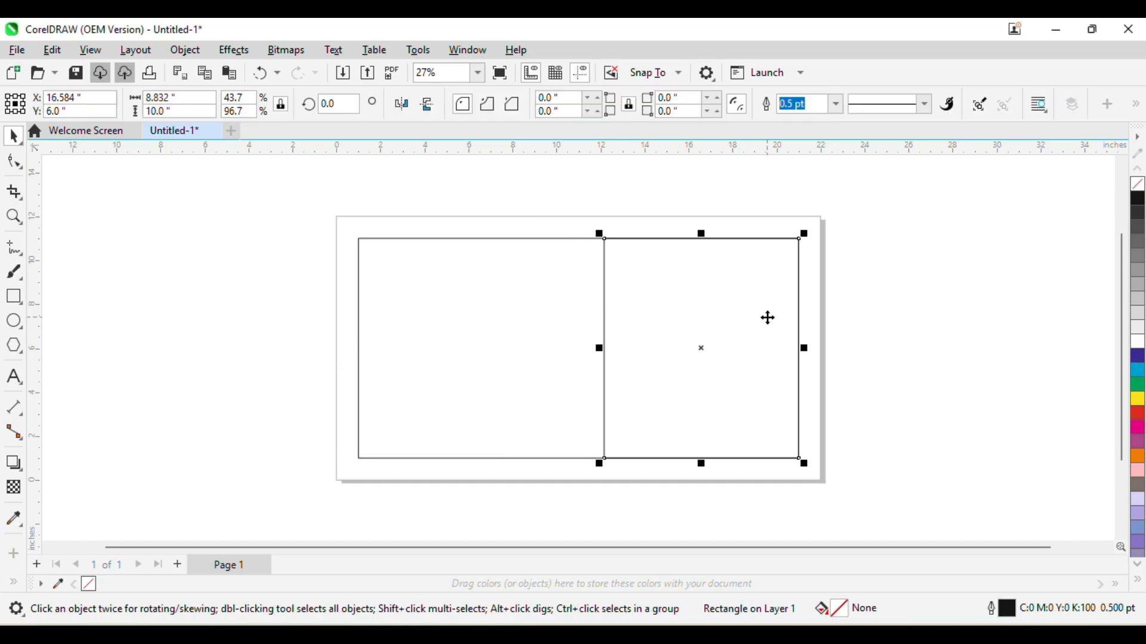
key("ctrl+F9")
scroll(1079, 434, "down", 1)
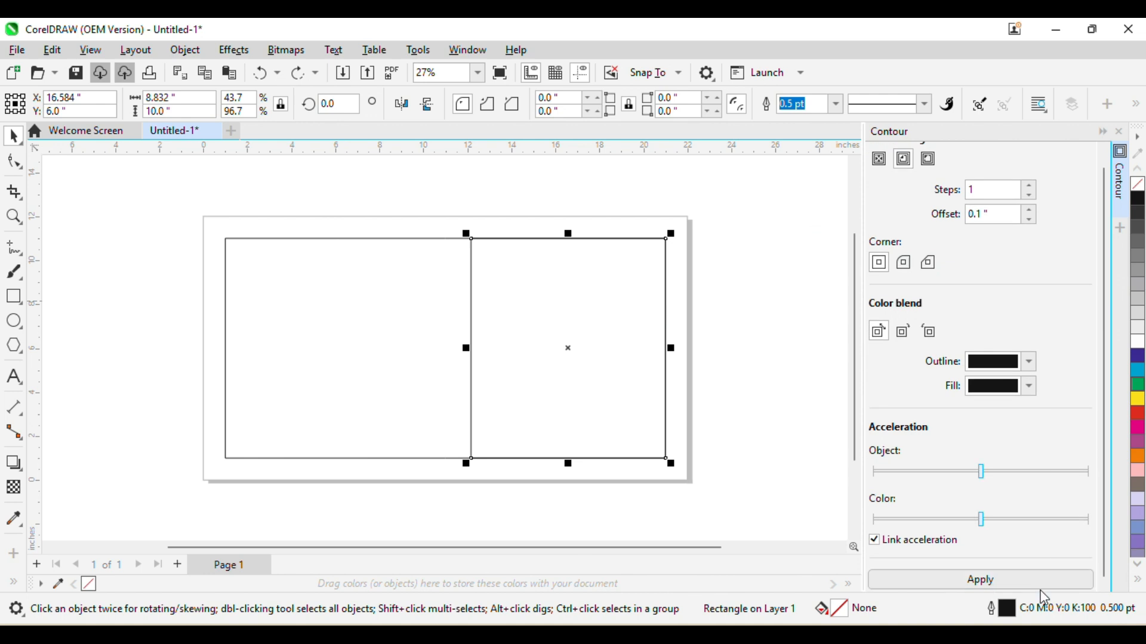
triple_click(994, 214)
type("1")
key("Return")
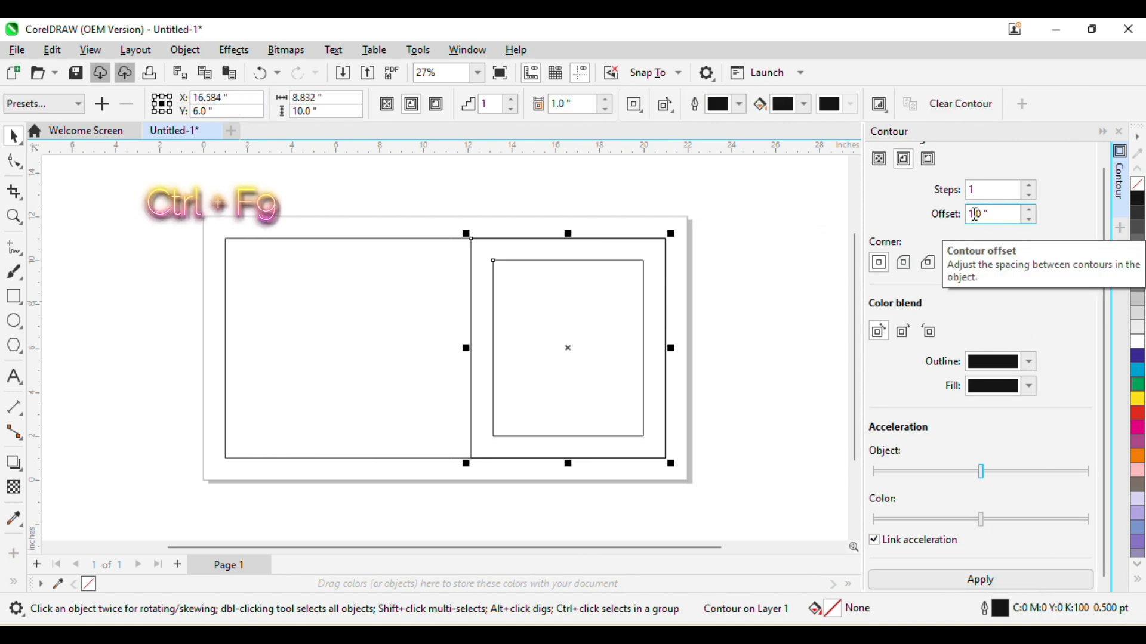
- Widen the contoured right rectangle to about 9.37 inches and break its contour apart
left_click(1119, 131)
left_click(572, 197)
key("ctrl+k")
left_click(693, 291)
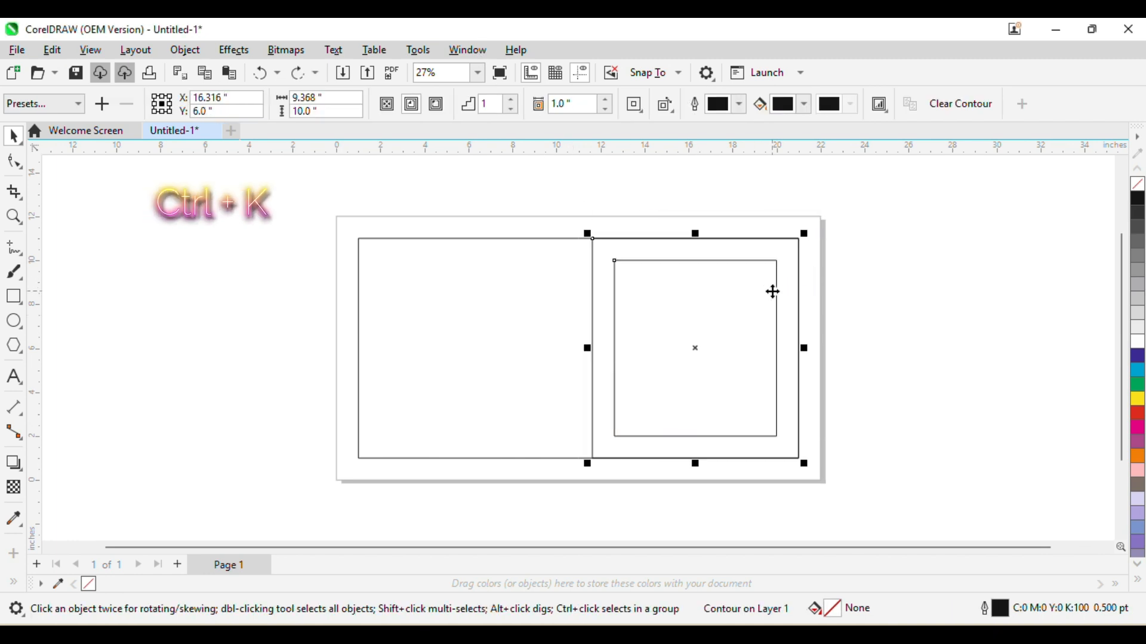
key("ctrl+k")
- Reduce the inner rectangle's height symmetrically to about 6.85 inches and nudge it slightly left
left_click(715, 316)
left_click_drag(695, 255, 695, 267)
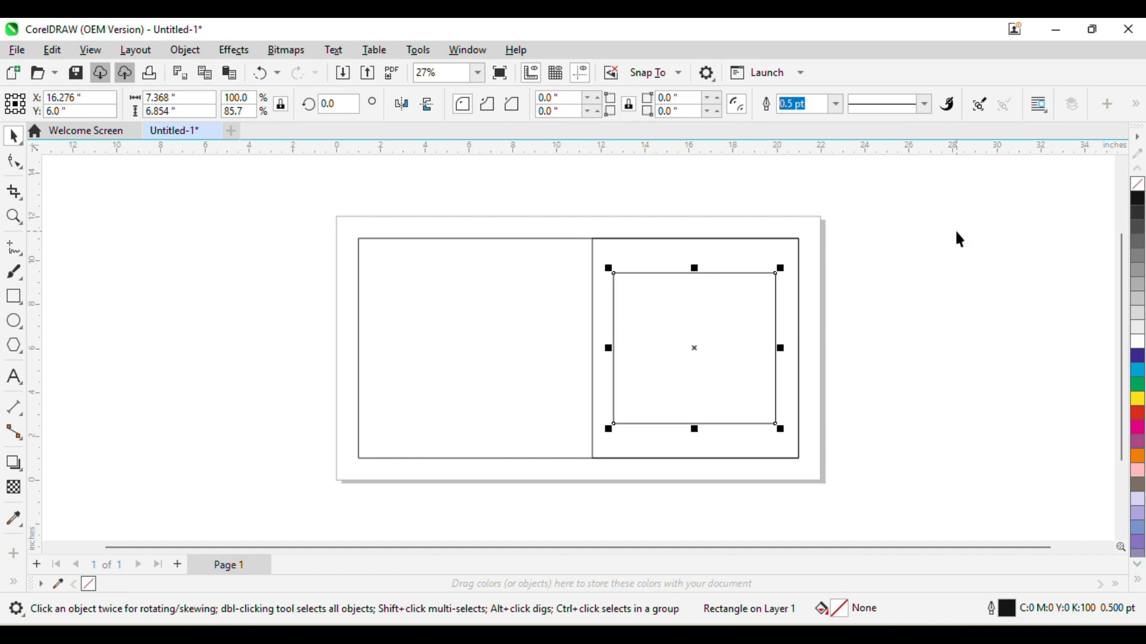
key("Left")
key("Left")
key("Left")
key("Left")
key("Left")
key("Left")
left_click(950, 273)
- Create a smaller copy of the inner rectangle, about 4.8 by 3.4 inches, beside its upper left edge
left_click(706, 340)
left_click_drag(775, 428, 576, 338)
left_click_drag(513, 309, 490, 311)
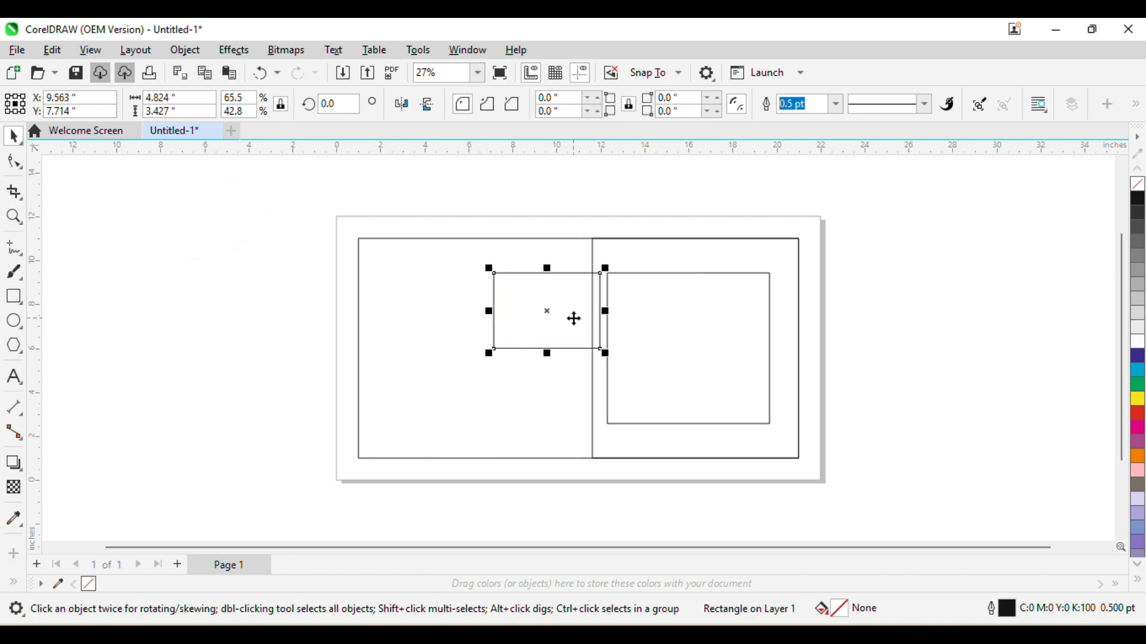
- Duplicate the small rectangle directly below itself and align its lower edge with the large inner rectangle
scroll(572, 313, "up", 2)
left_click_drag(628, 388, 570, 475)
right_click(570, 475)
left_click(654, 437, "shift")
scroll(568, 388, "down", 2)
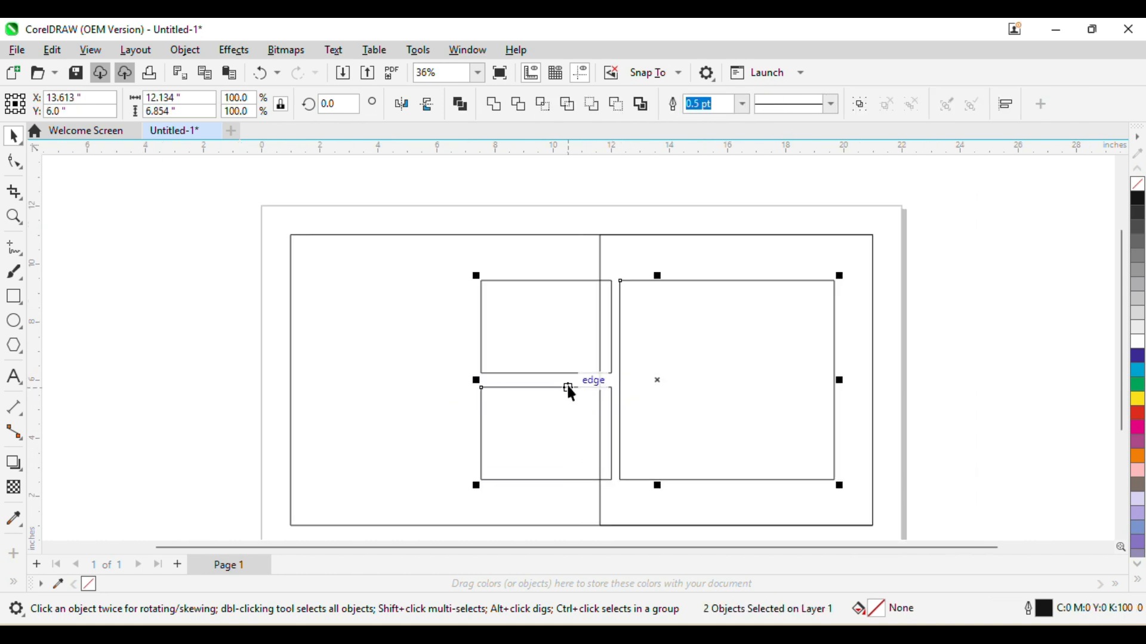
left_click(505, 201)
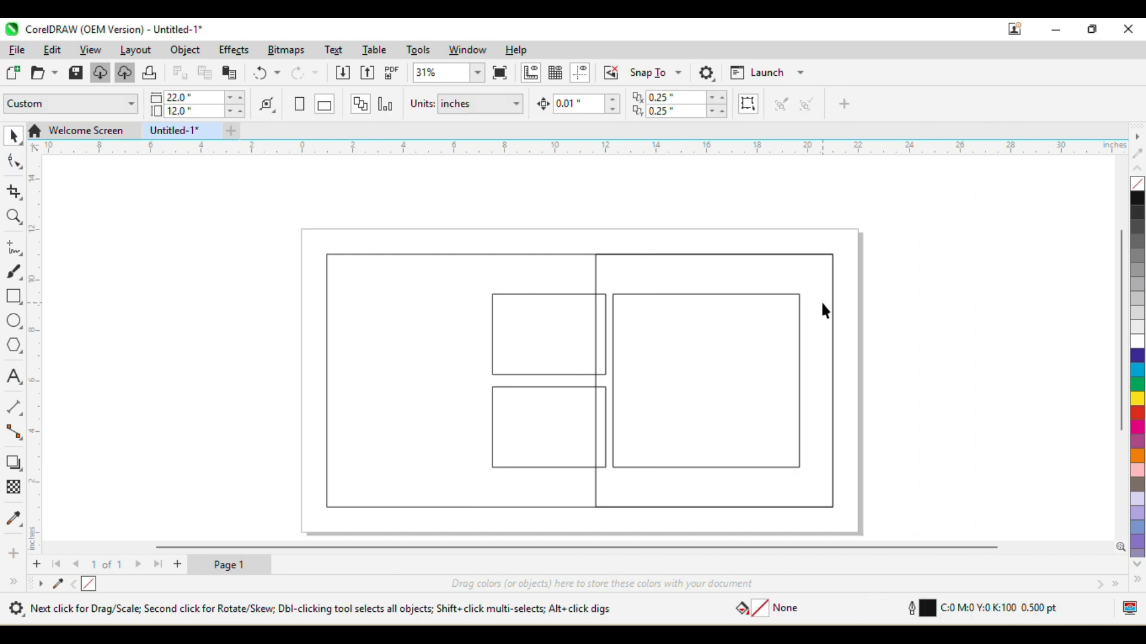
- Fill the right background rectangle with the palette's gold colour
left_click(1139, 580)
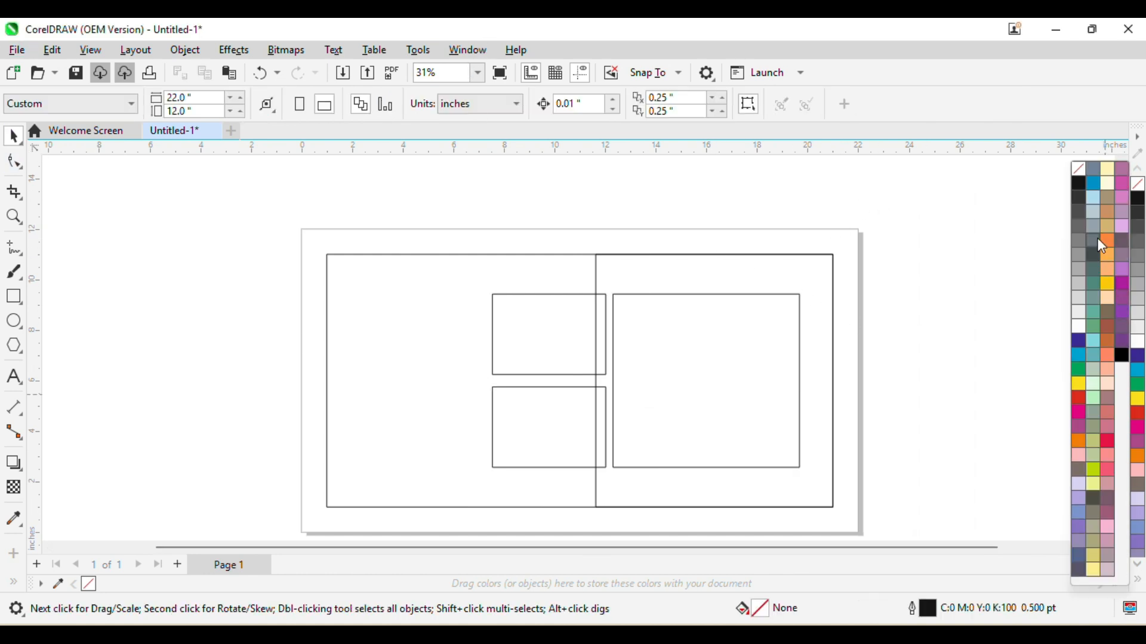
left_click(833, 301)
left_click(1139, 581)
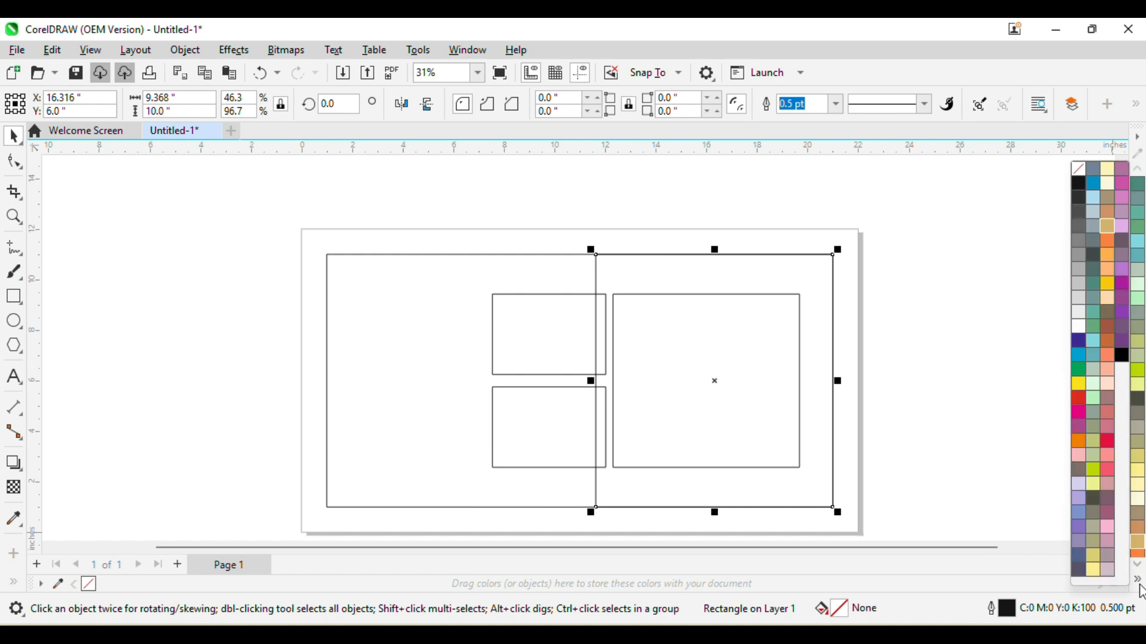
left_click(1112, 234)
- Fill the large background rectangle with black
left_click(482, 292)
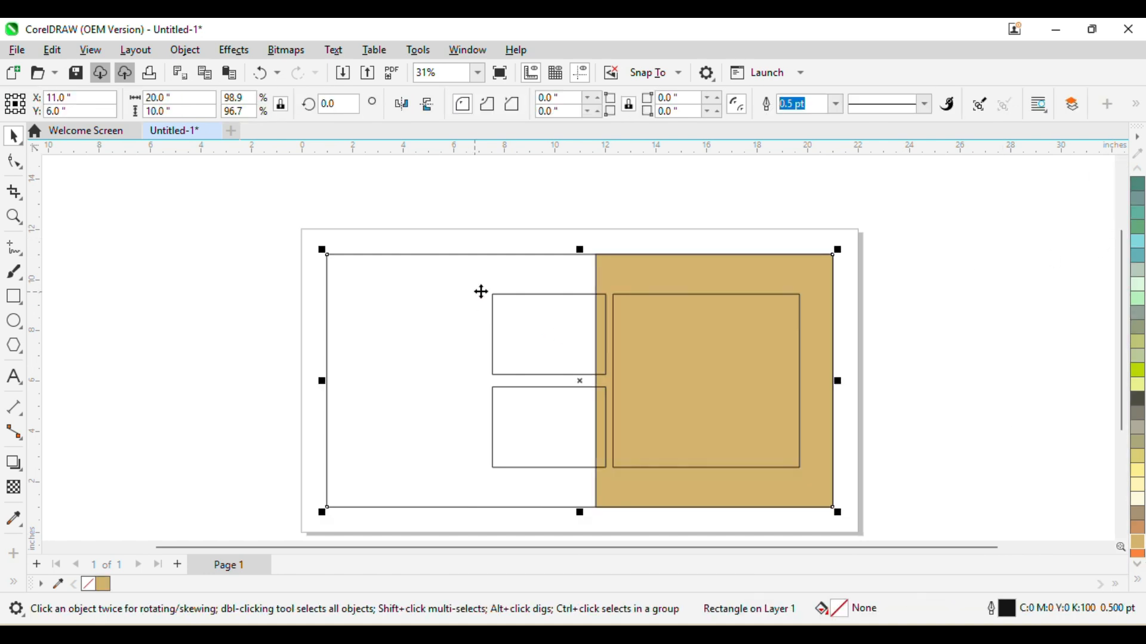
left_click(1139, 582)
left_click(1119, 358)
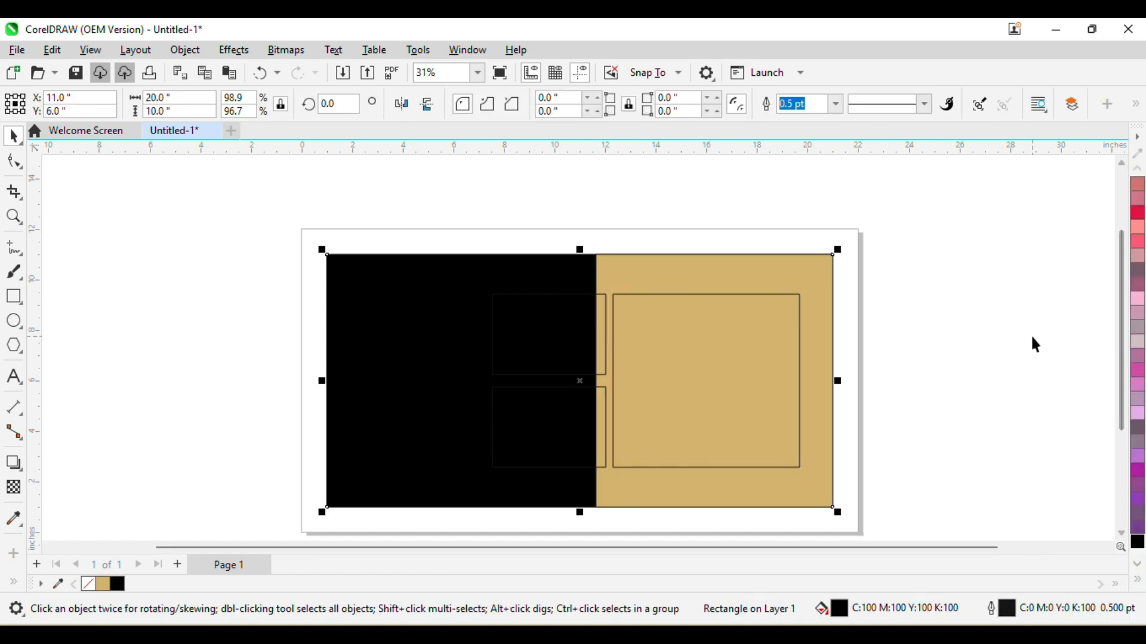
left_click(1030, 334)
- Fill the two small rectangles and the large inner rectangle with white
left_click(566, 301)
left_click(562, 414, "shift")
left_click(1140, 581)
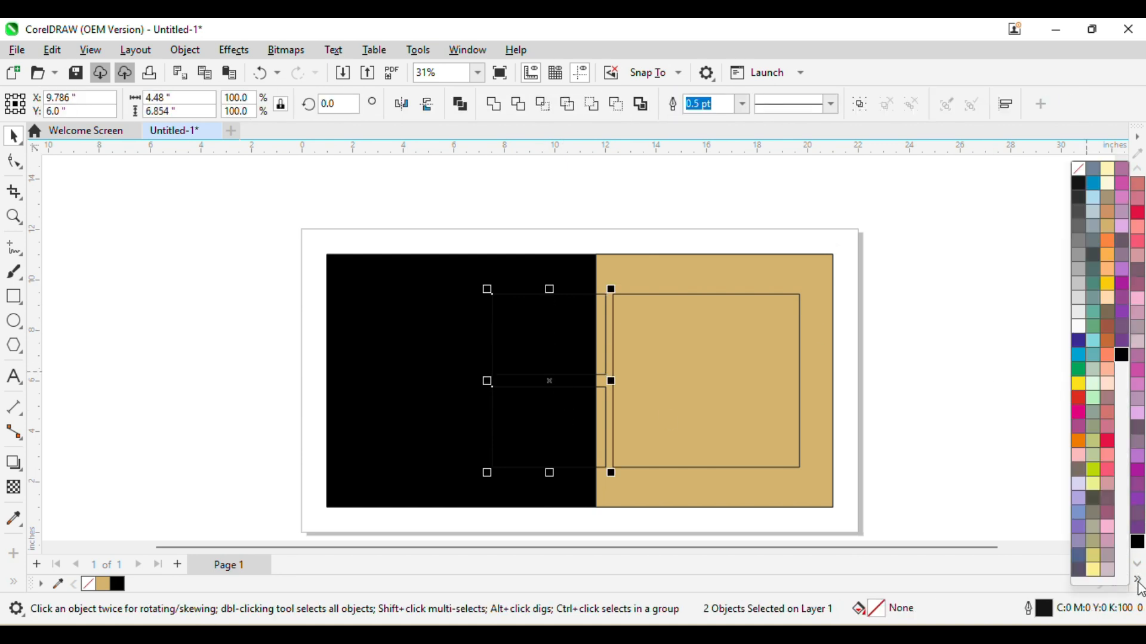
left_click(1076, 328)
left_click(953, 315)
left_click(784, 336)
key("ctrl+r")
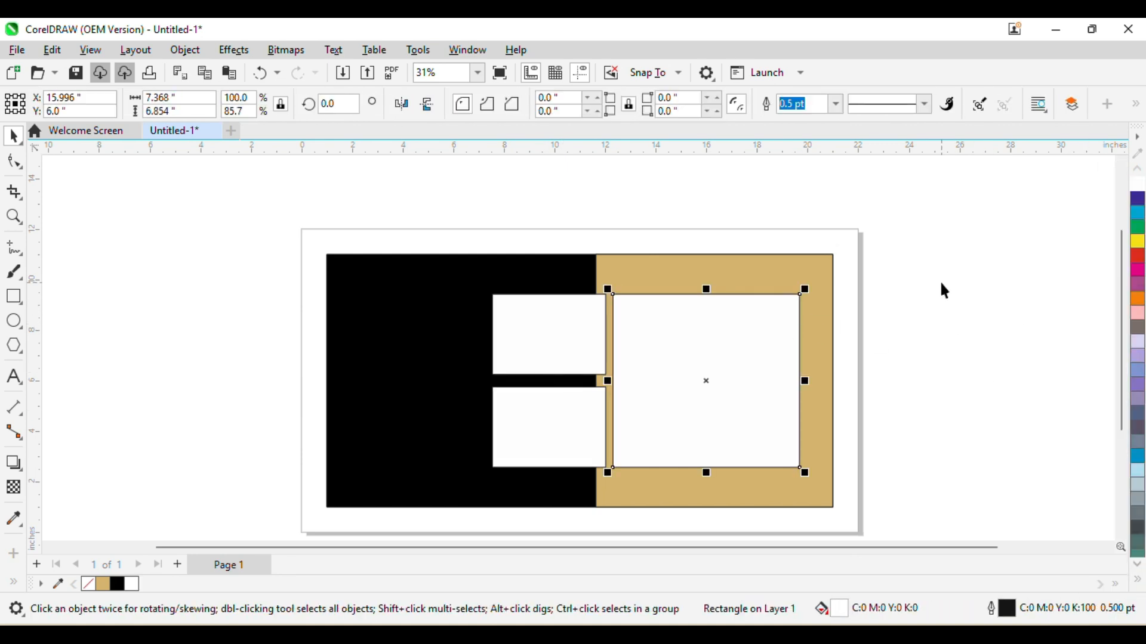
left_click(939, 281)
- Paste the MIGSUN logo and position it on the gold panel above the large white frame
key("ctrl+v")
left_click_drag(435, 285, 757, 271)
scroll(755, 249, "up", 2)
left_click_drag(823, 236, 793, 242)
left_click(753, 295)
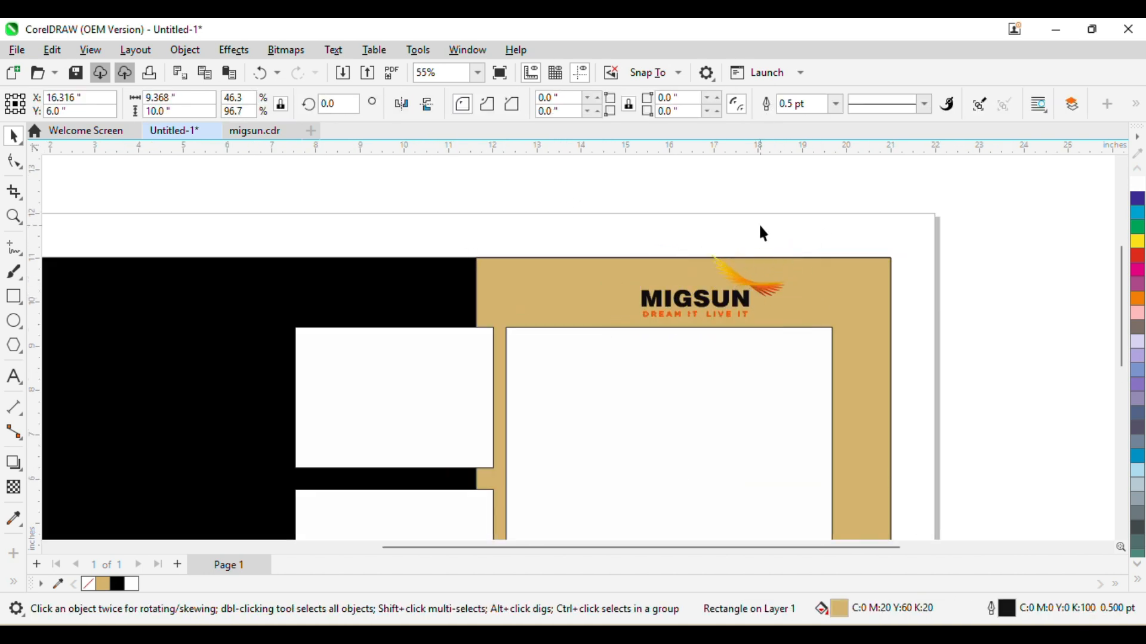
left_click(764, 234)
- Select the three white frames together and shift them slightly down, to a Y position of 5.84 inches
scroll(830, 318, "down", 2)
left_click_drag(418, 331, 423, 470)
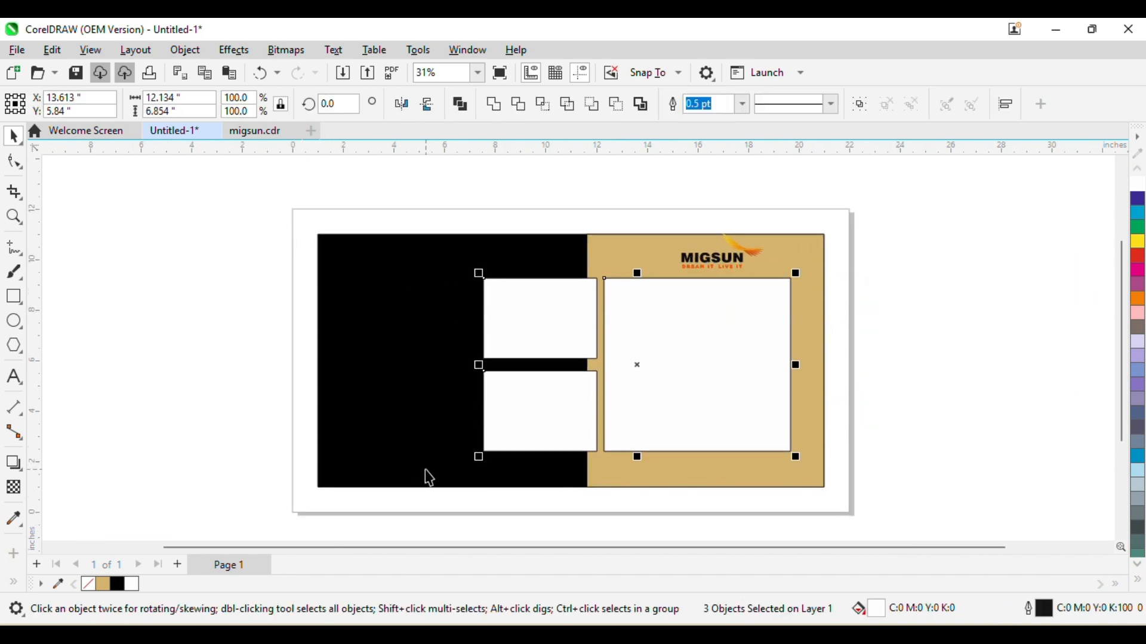
key("Escape")
- Change the right panel's uniform fill to a darker gold, #C3A665
scroll(742, 259, "up", 2)
left_click(741, 265)
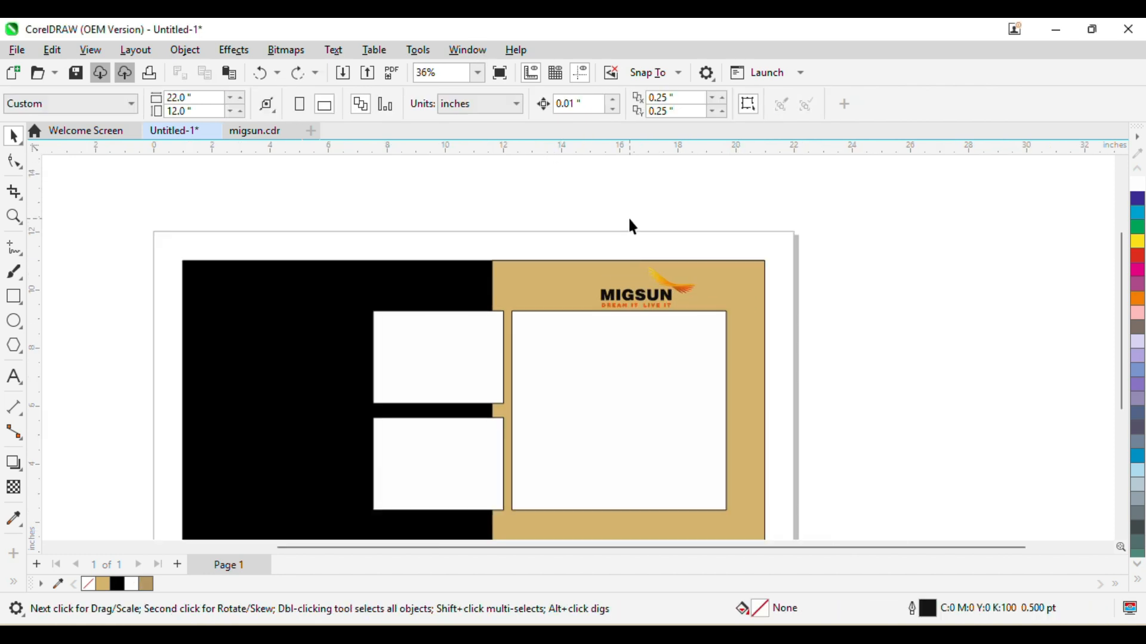
key("F4")
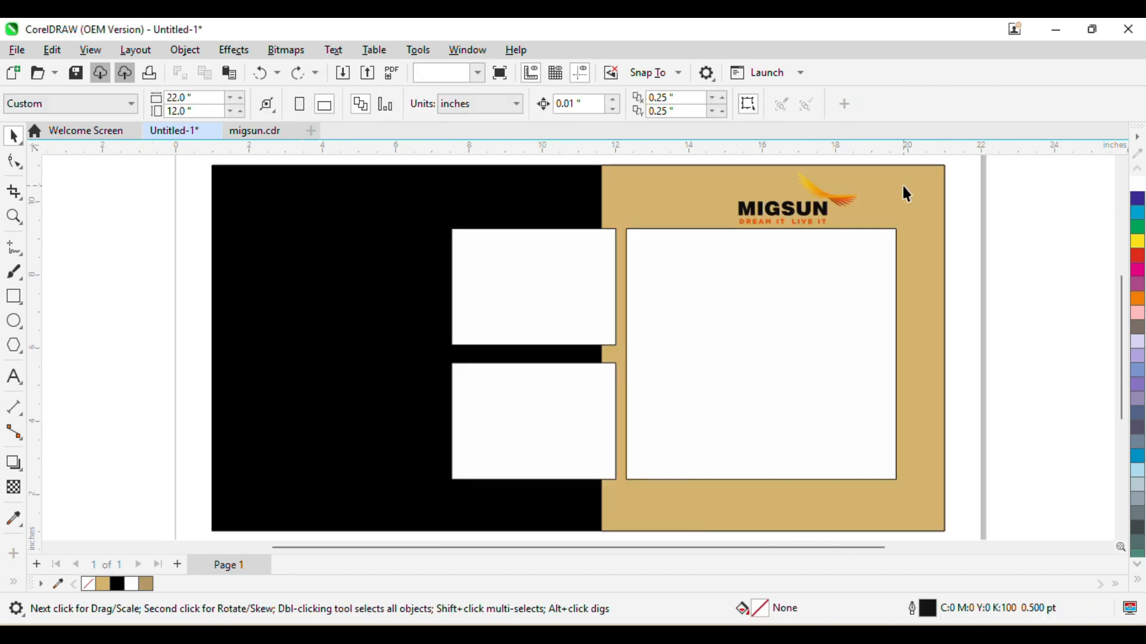
left_click(902, 188)
key("shift+F11")
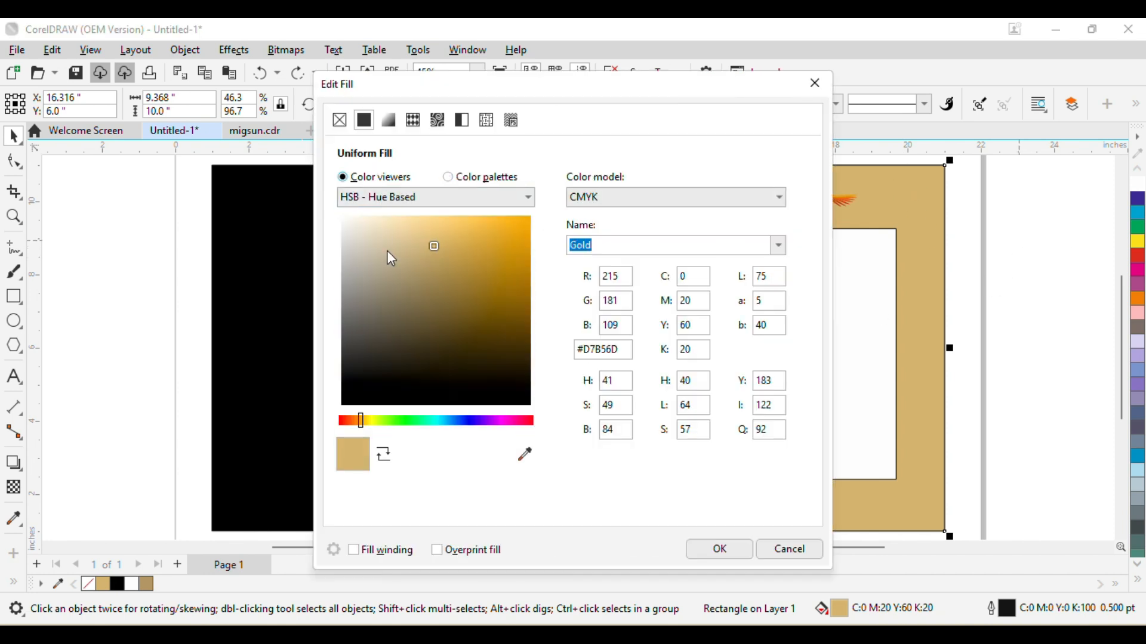
left_click(434, 263)
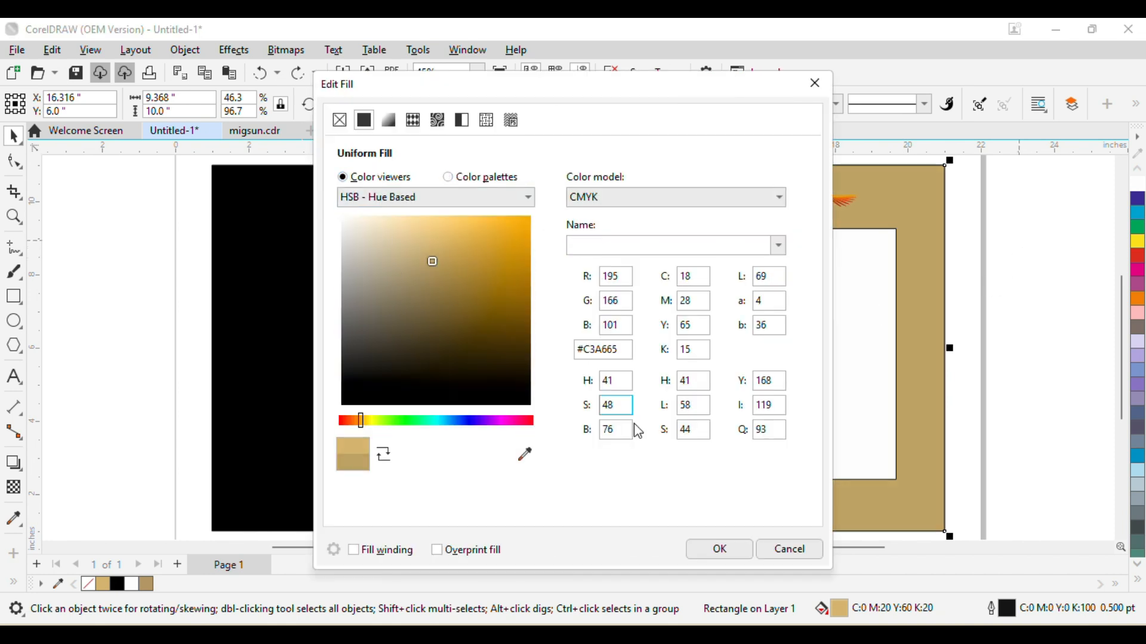
left_click(719, 549)
- Try a 40% black fill on the large background rectangle, and replace it with a dark grey
left_click(279, 294)
left_click(1139, 580)
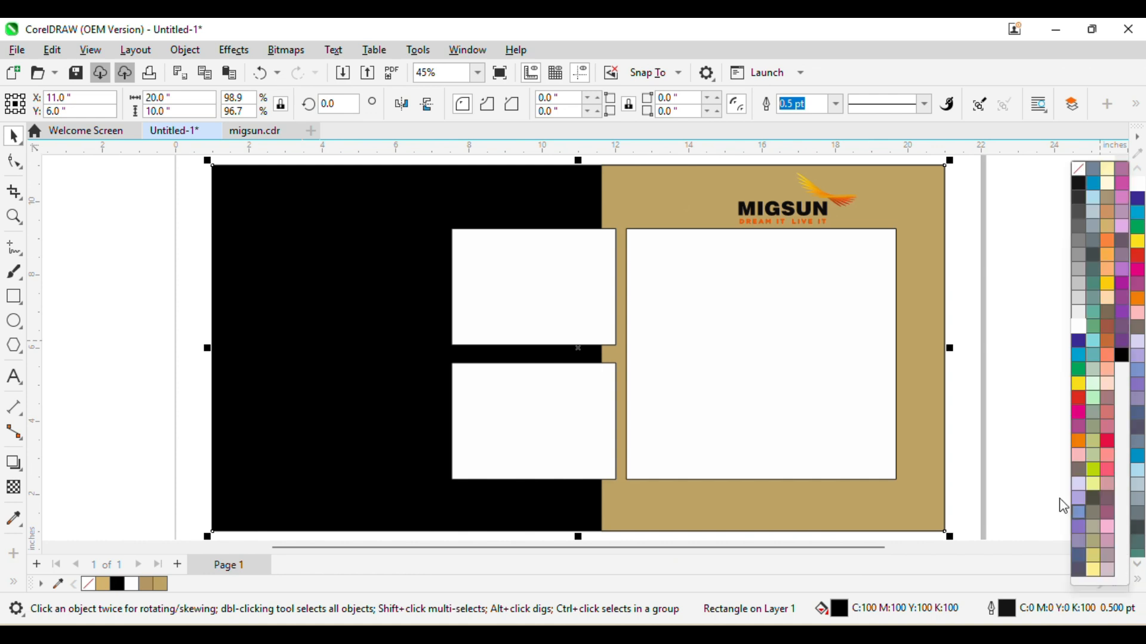
left_click(1081, 267)
left_click(1138, 580)
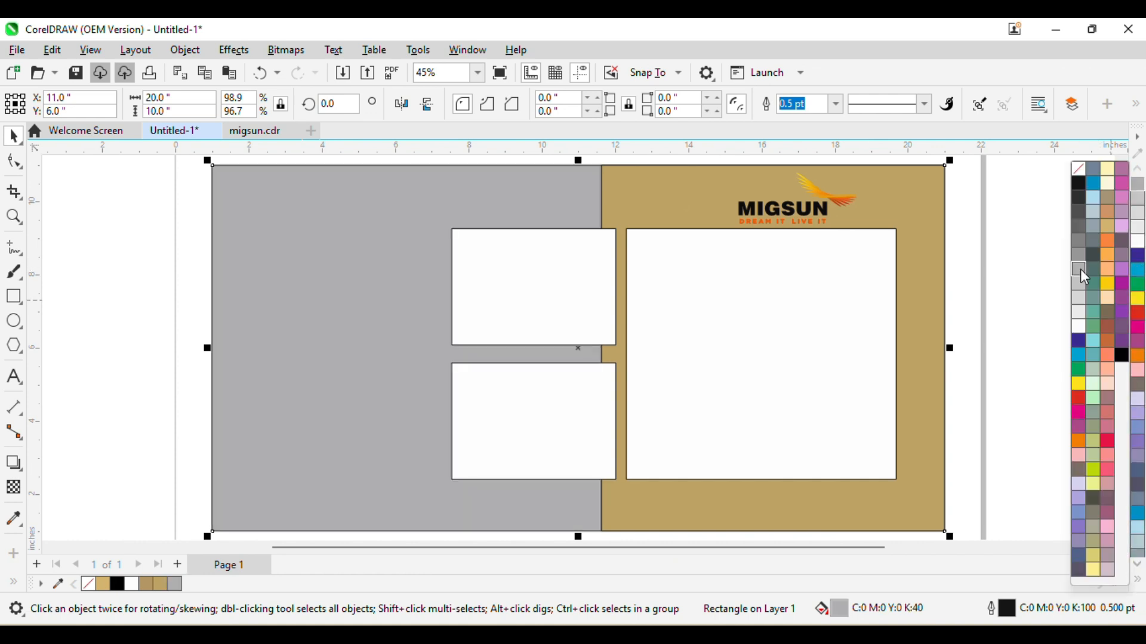
left_click(1082, 200)
left_click(1015, 199)
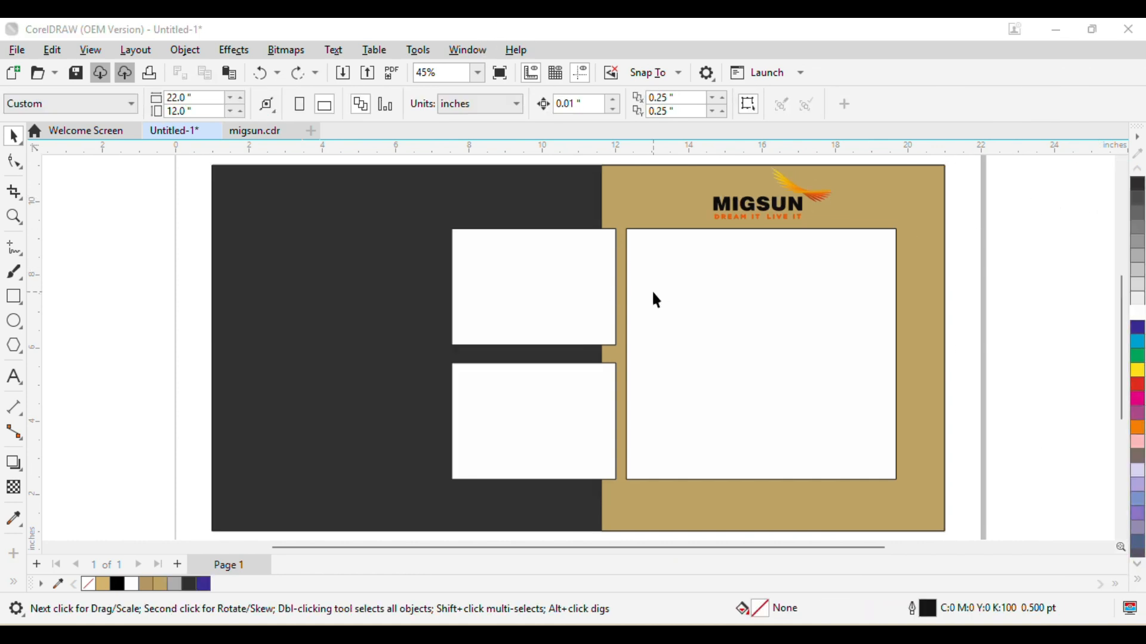
- Apply a 0.1-inch inside contour to the large white frame and break the contour apart
left_click(790, 302)
key("ctrl+F9")
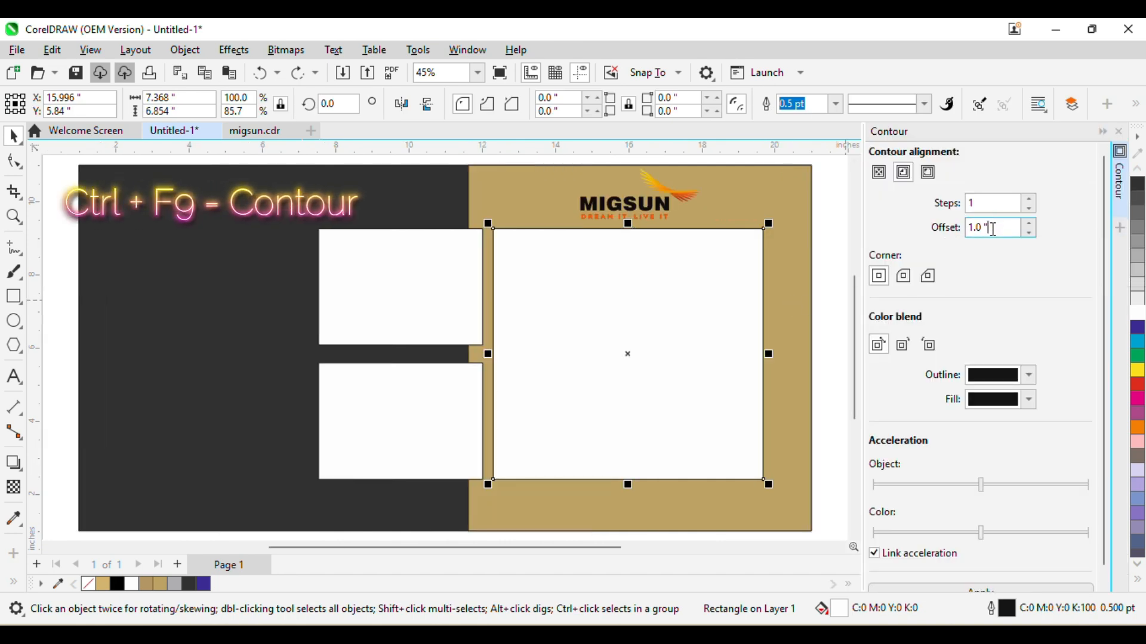
key("Return")
left_click_drag(572, 330, 637, 364)
key("ctrl+z")
key("ctrl+k")
- Apply the same 0.1-inch inside contour to the upper and lower small white frames
left_click(430, 289)
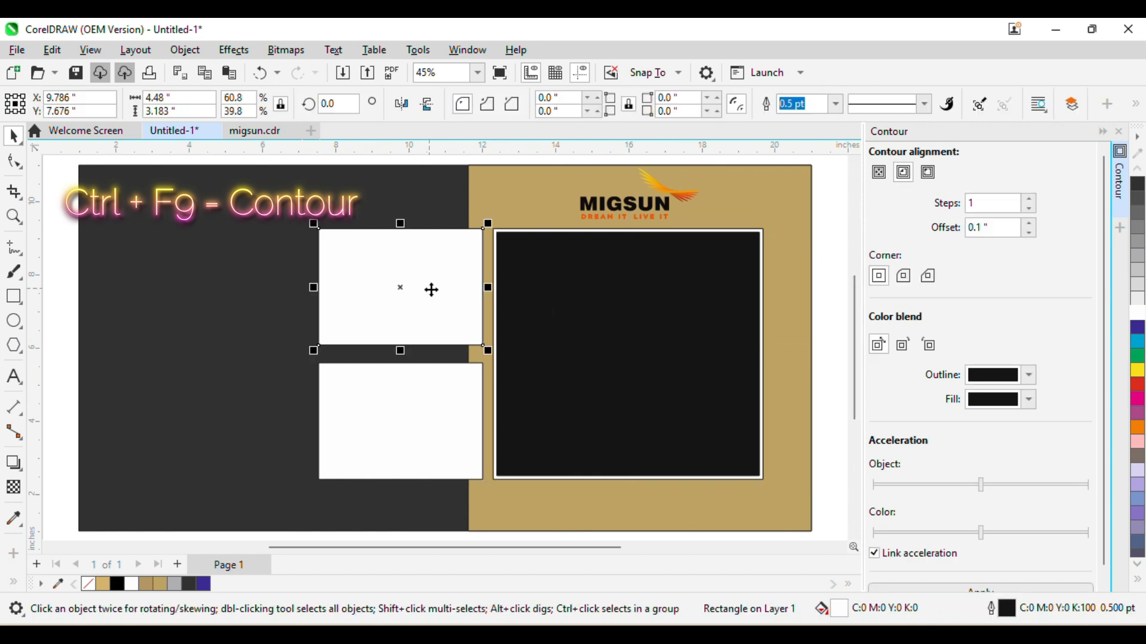
left_click(1041, 591)
left_click(400, 432)
left_click(1045, 592)
- Break apart the contours of the two small frames into separate objects
left_click(675, 358)
left_click(453, 315)
key("ctrl+k")
left_click(397, 415)
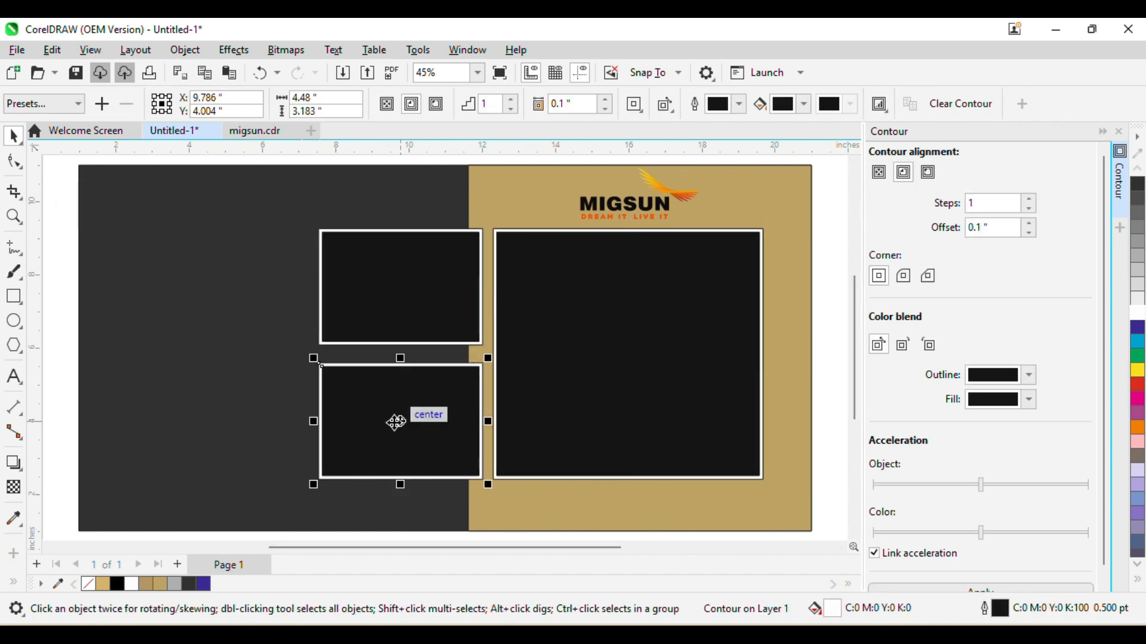
left_click(67, 299)
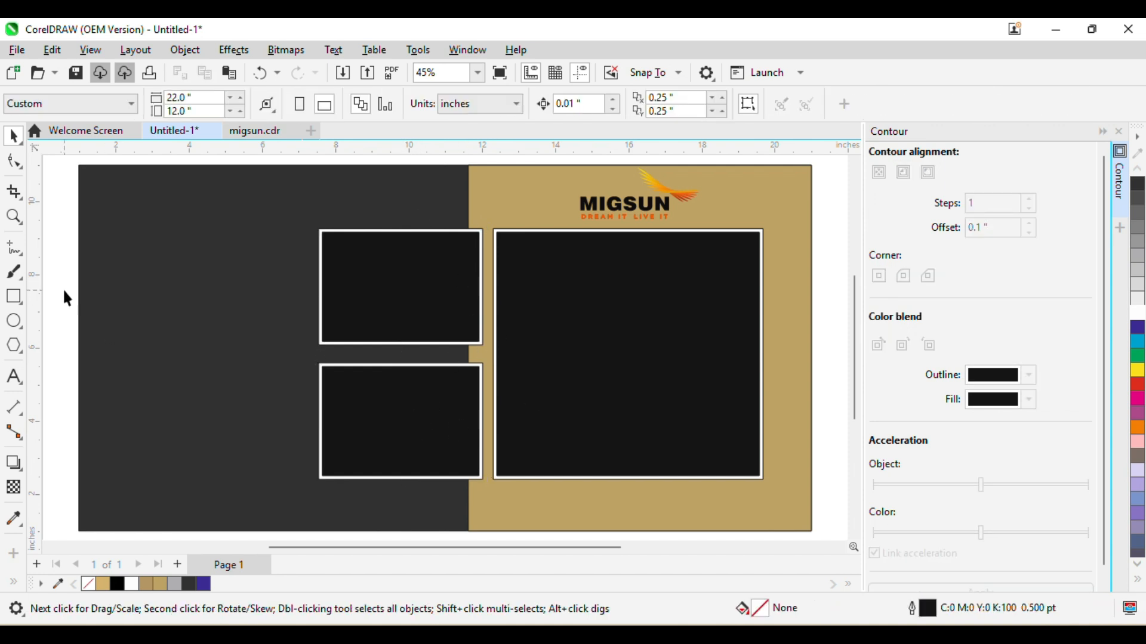
- Import the building pictures into the document
scroll(275, 296, "down", 1)
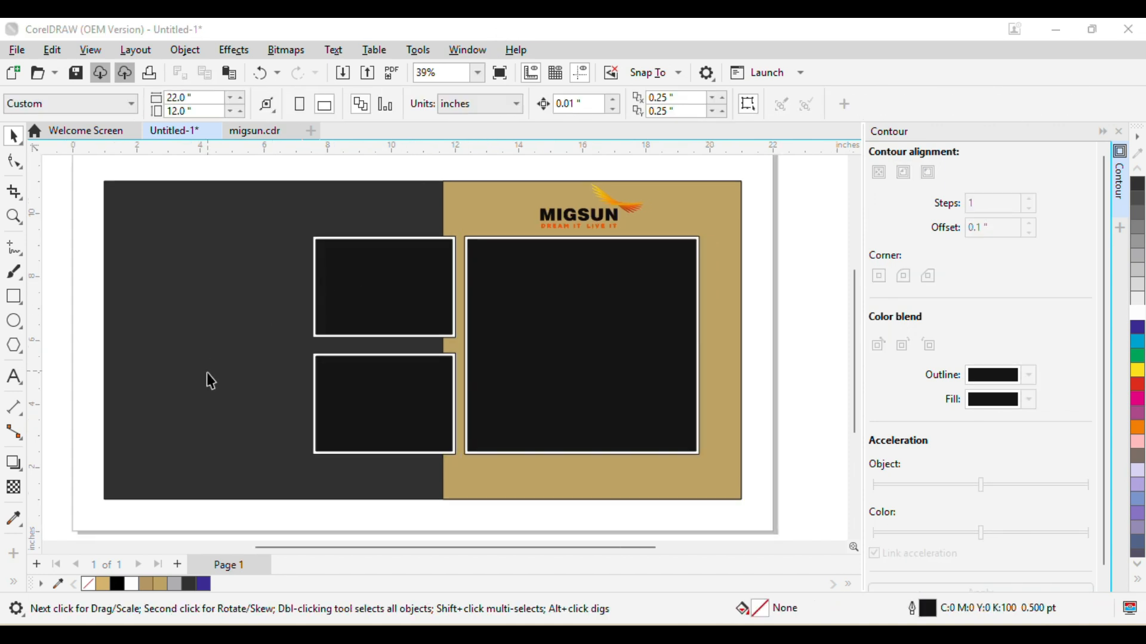
scroll(361, 347, "down", 4)
right_click(440, 237)
left_click(479, 366)
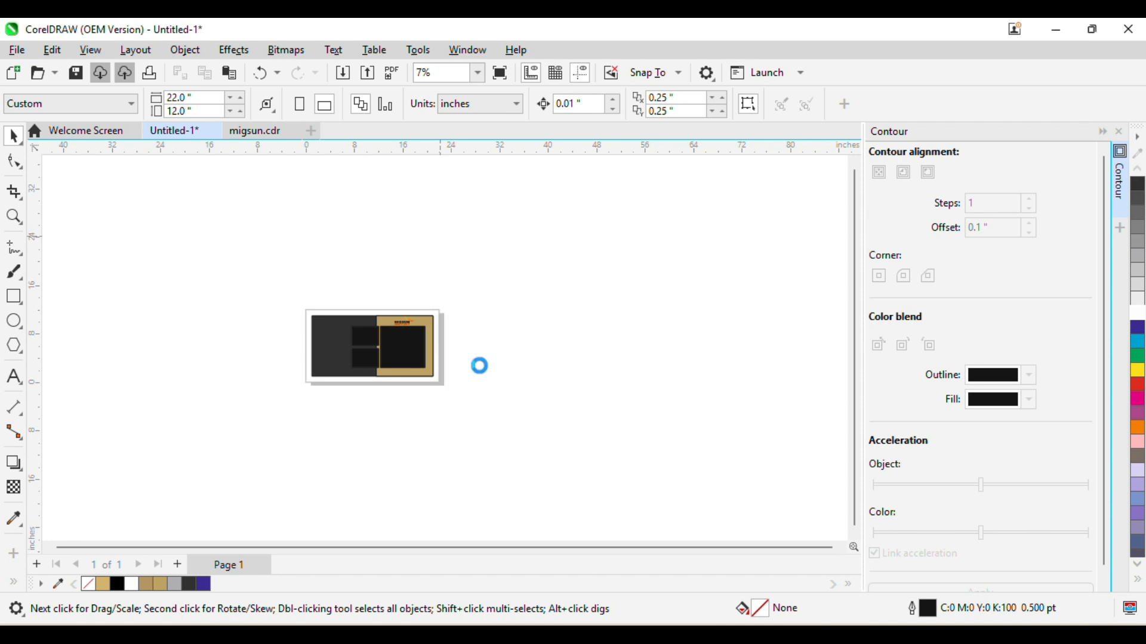
scroll(481, 365, "up", 2)
scroll(481, 365, "down", 1)
left_click_drag(550, 373, 682, 379)
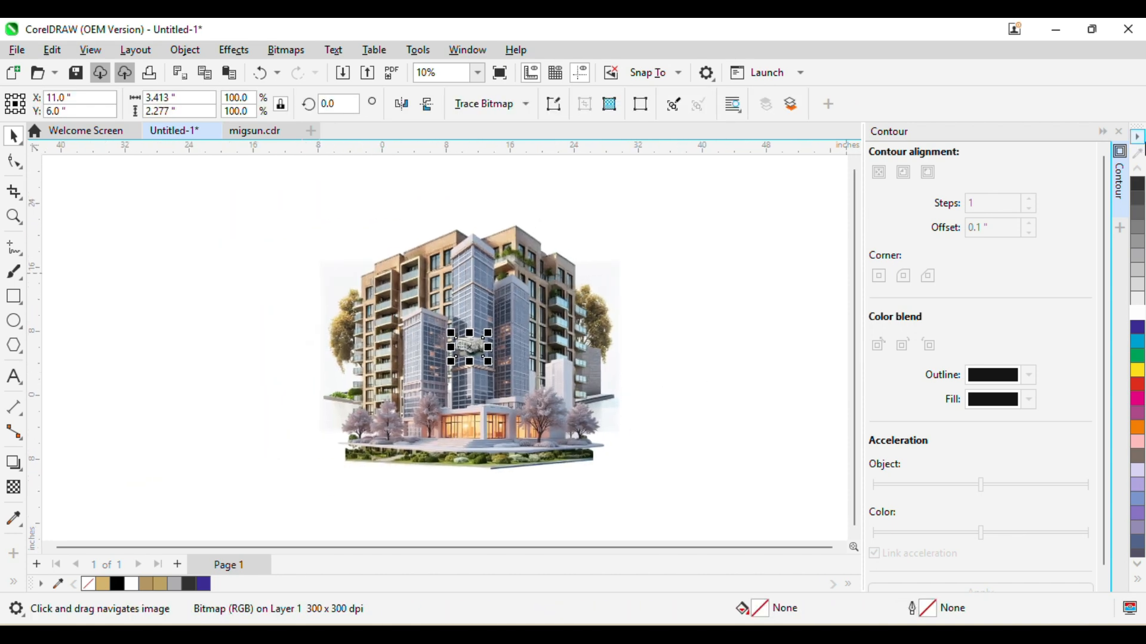
- Close the Contour docker and spread the stacked building pictures around the page so each can be reached
left_click(1119, 132)
scroll(694, 361, "up", 1)
left_click_drag(589, 340, 841, 342)
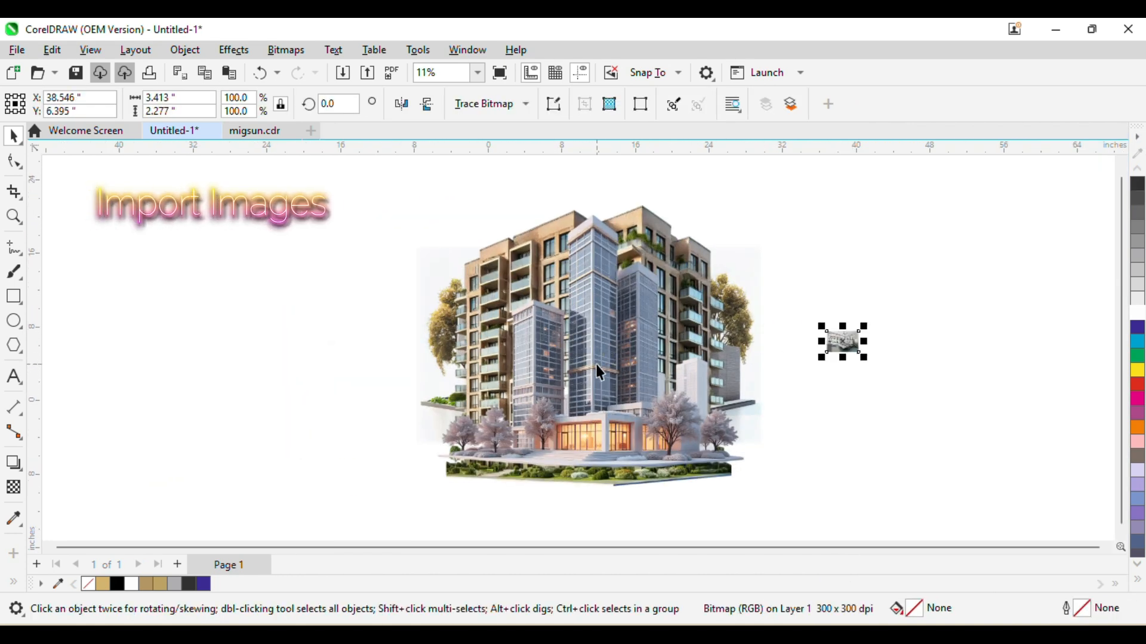
left_click_drag(603, 358, 992, 345)
left_click_drag(602, 360, 611, 504)
scroll(846, 470, "down", 2)
left_click_drag(727, 347, 819, 194)
left_click_drag(678, 388, 638, 365)
left_click(780, 270)
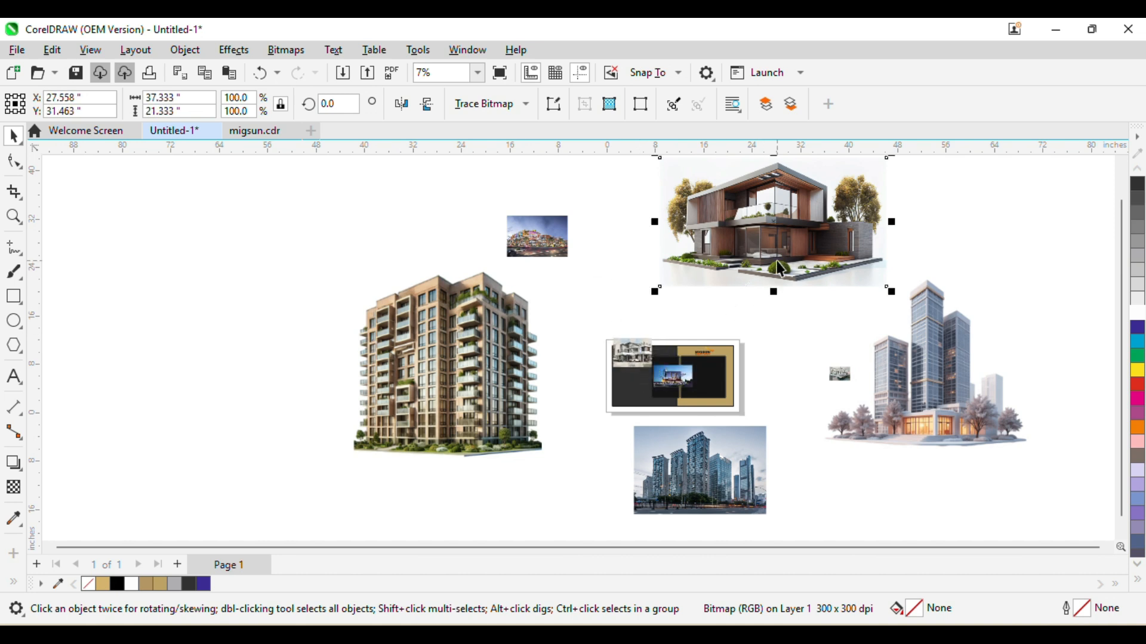
- Scale down the modern house, apartment block, city skyline and glass tower pictures, with the house and skyline at 41.6%
left_click_drag(891, 294, 754, 210)
left_click(466, 370)
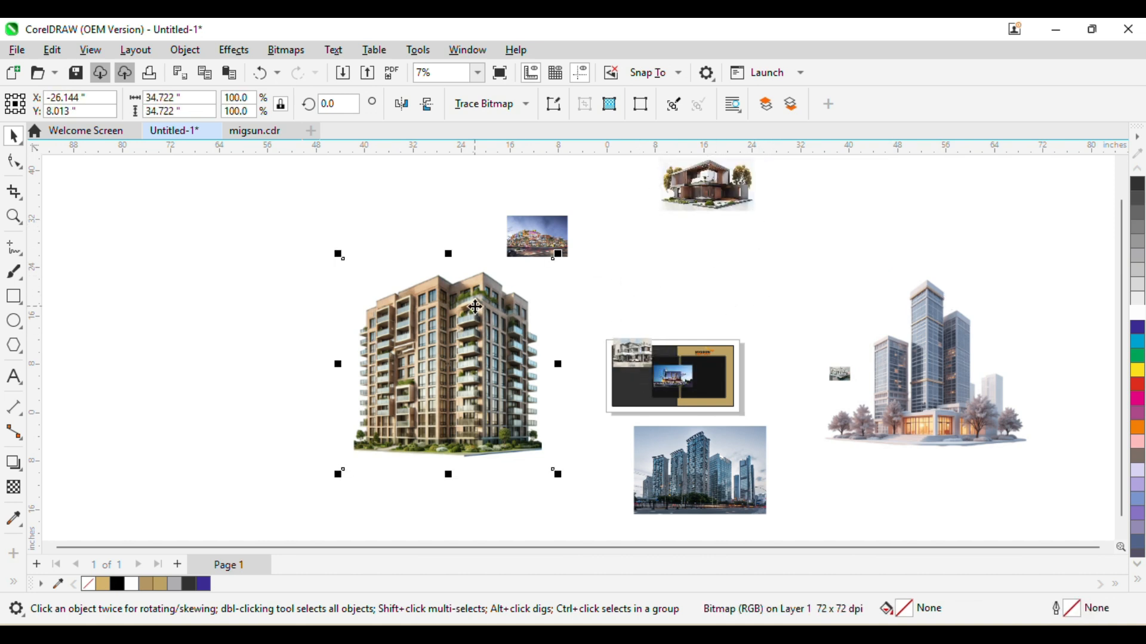
left_click_drag(545, 474, 435, 352)
left_click(698, 472)
left_click_drag(767, 517, 691, 464)
left_click(925, 358)
left_click_drag(1027, 448, 911, 416)
- Gather the scattered building and room pictures closely around the banner page
left_click_drag(400, 294, 561, 338)
left_click_drag(536, 231, 600, 278)
left_click_drag(681, 194, 661, 306)
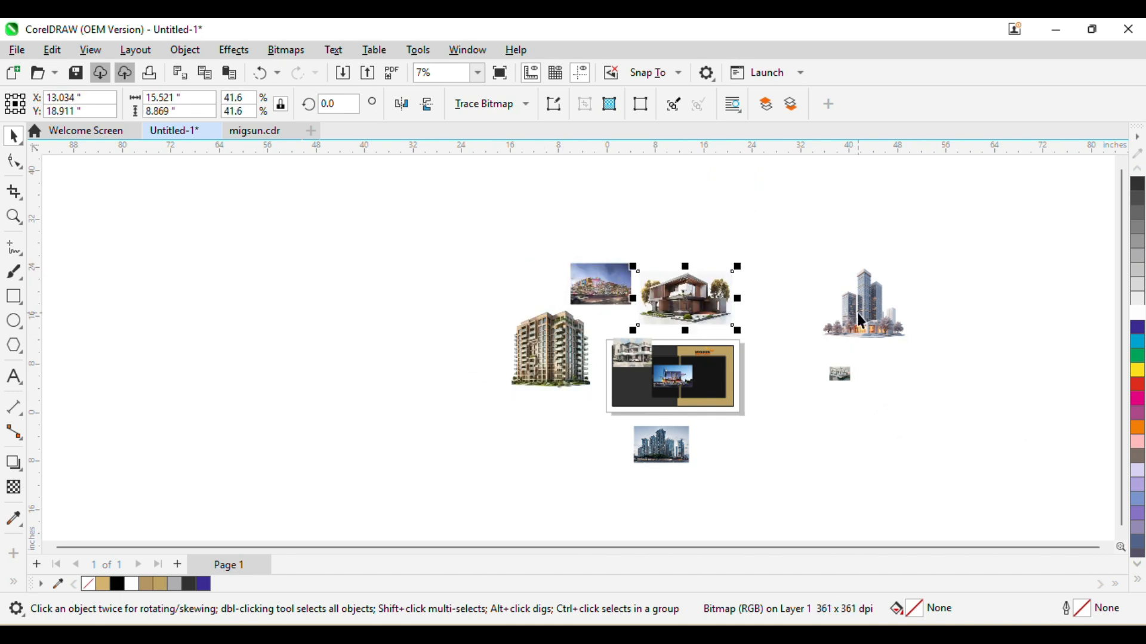
left_click_drag(857, 313, 801, 337)
left_click_drag(840, 375, 707, 441)
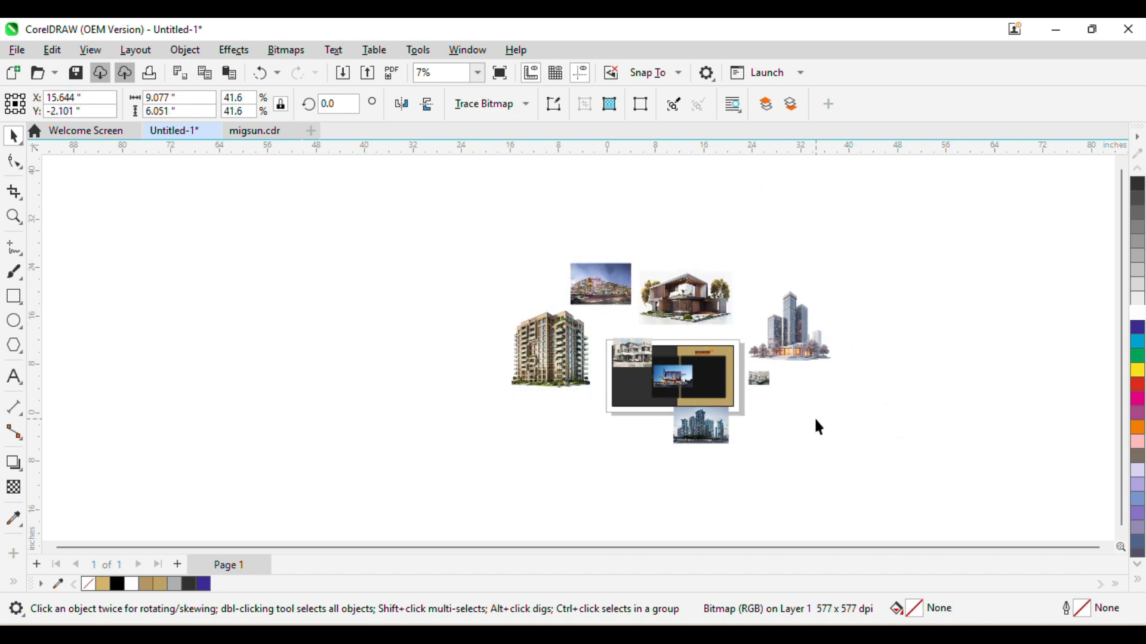
left_click(819, 427)
scroll(851, 439, "up", 2)
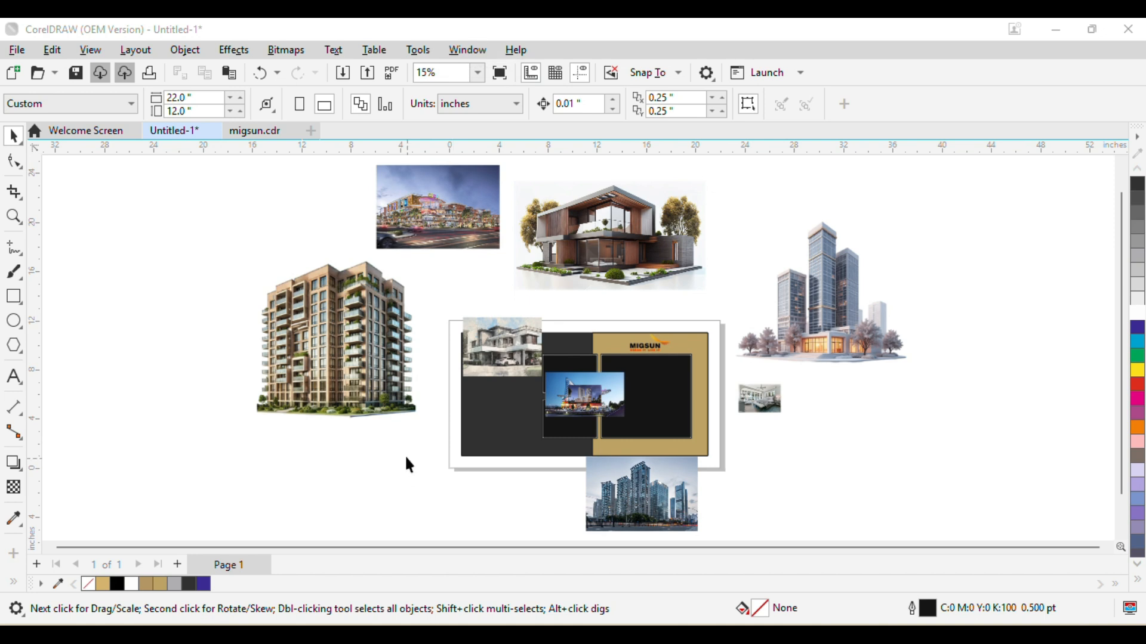
- Separate the bedroom and living-room pictures from the stack over the banner's dark area
right_click(388, 455)
left_click(437, 367)
scroll(567, 400, "up", 2)
scroll(558, 410, "up", 2)
left_click_drag(567, 362, 110, 356)
left_click(264, 325)
left_click(710, 346)
scroll(888, 354, "down", 1)
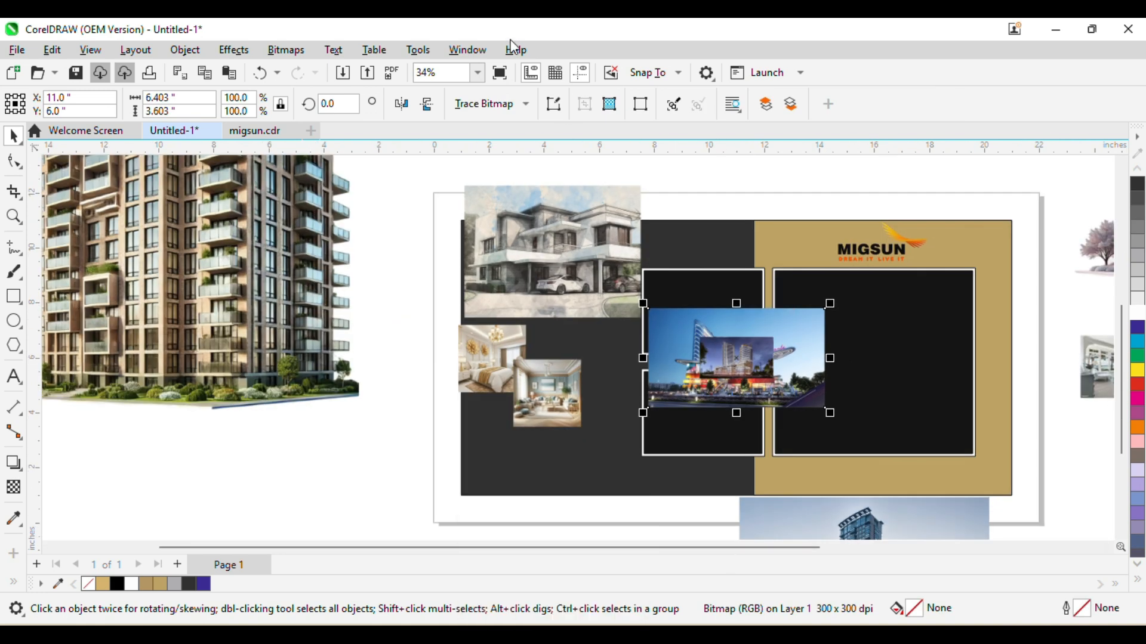
- Move the two small tower pictures and the large Mi Gente building picture off the three frames
left_click(431, 270)
left_click(773, 361)
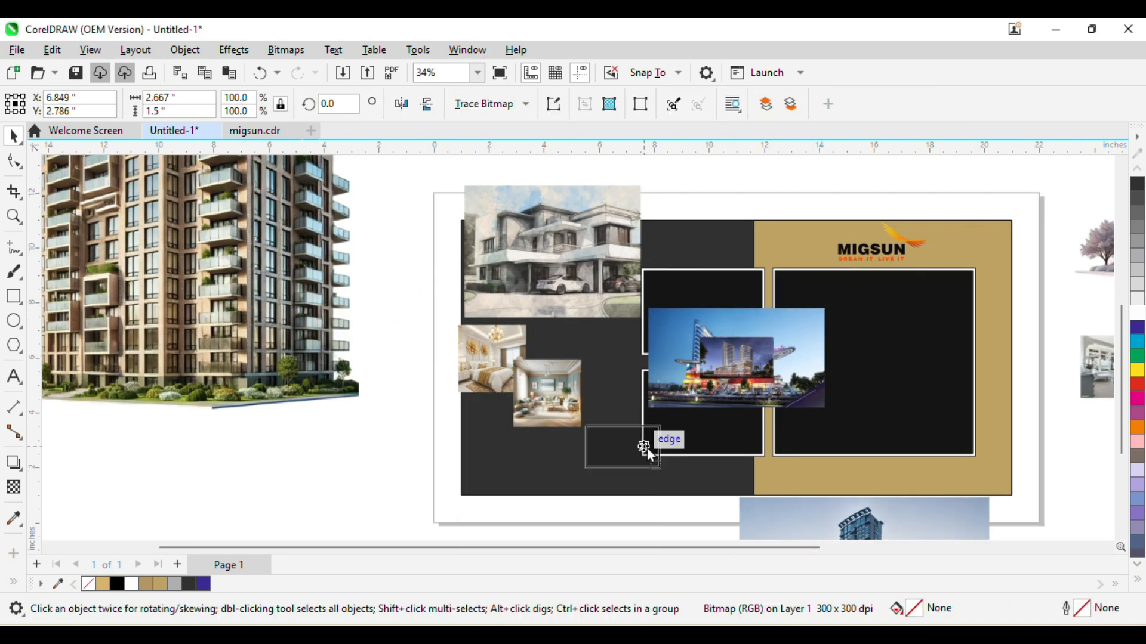
left_click_drag(647, 449, 605, 455)
left_click_drag(734, 368, 679, 477)
left_click_drag(564, 335, 256, 282)
left_click_drag(471, 307, 824, 395)
scroll(627, 334, "up", 1)
left_click(744, 223)
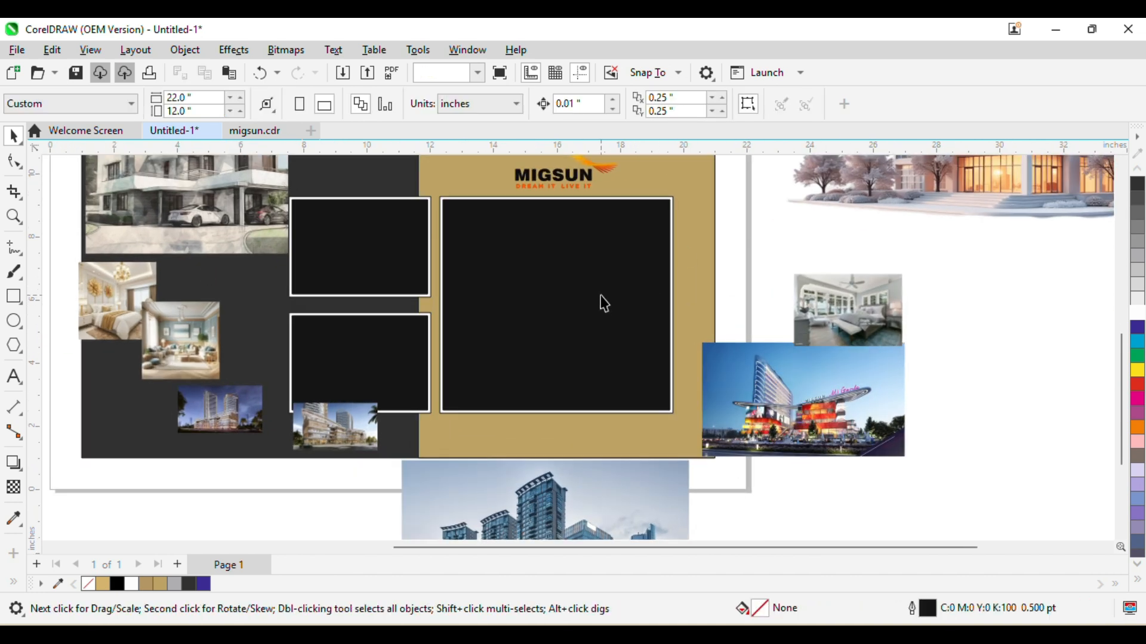
- PowerClip the Mi Gente building picture inside the large frame under the logo
left_click(604, 303)
left_click(740, 185)
left_click(762, 353)
right_click(823, 371)
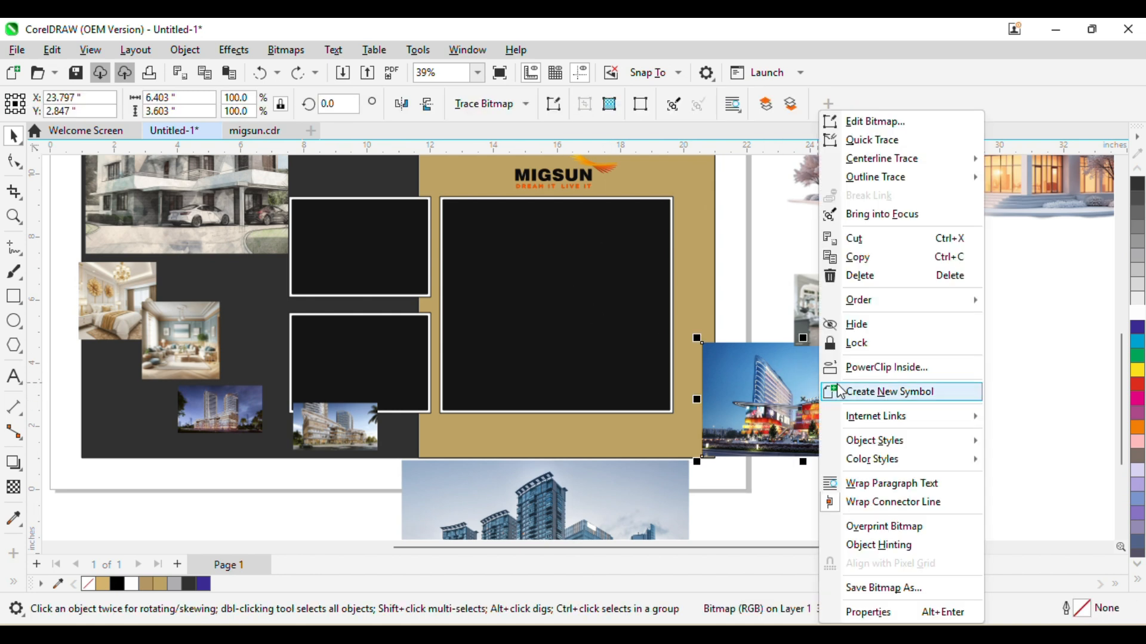
left_click(866, 365)
left_click(599, 341)
- Edit the large frame's PowerClip and enlarge the Mi Gente picture to about 12.17 by 6.85 inches to fill it
right_click(587, 322)
left_click(643, 109)
left_click(579, 295)
left_click_drag(663, 367, 758, 460)
left_click_drag(785, 331, 785, 427)
key("alt+Tab")
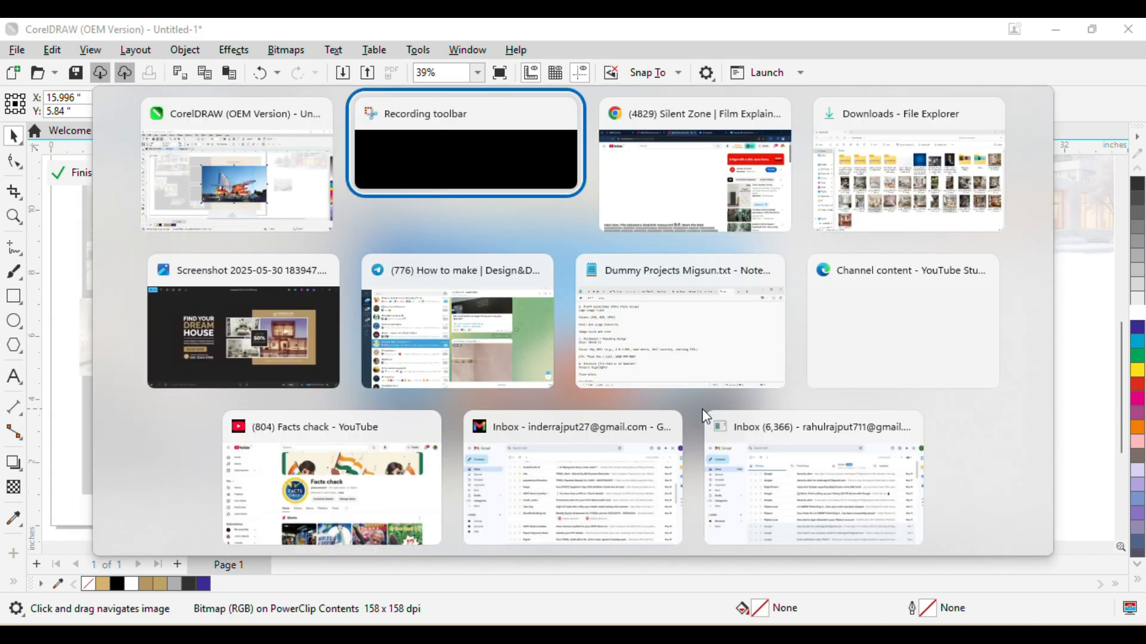
left_click(453, 144)
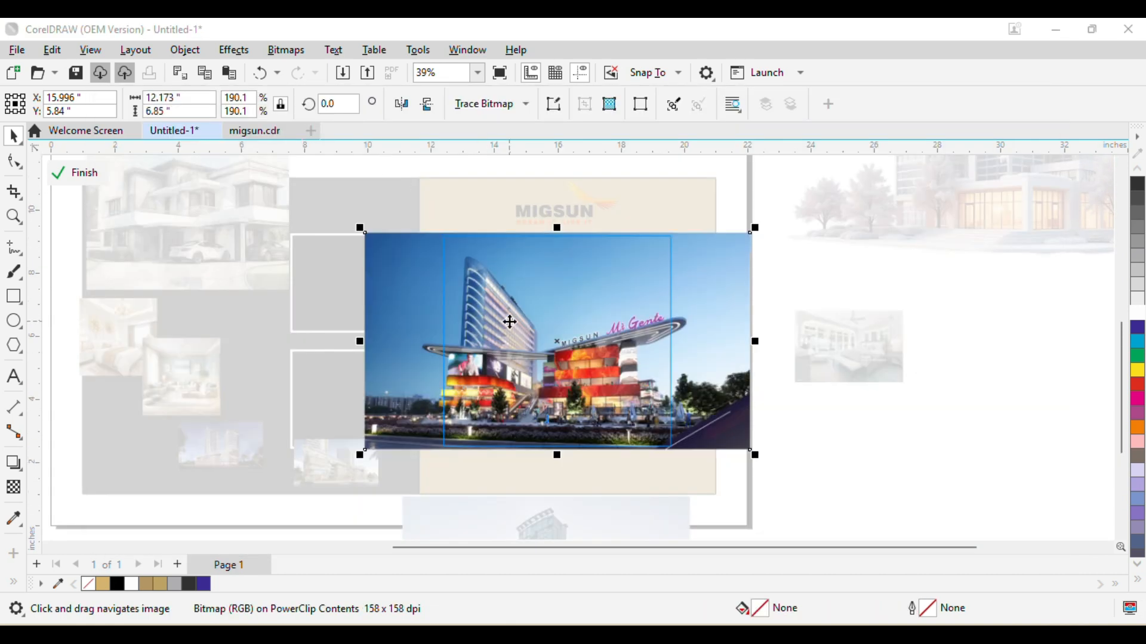
left_click(76, 172)
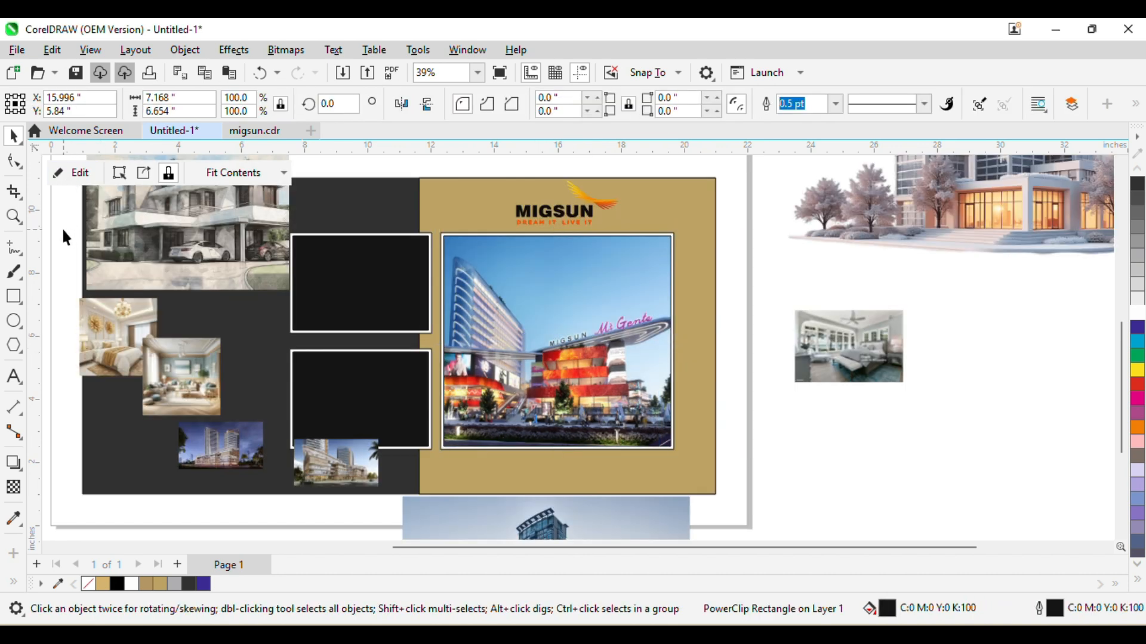
- Remove the black outlines from the large picture frame and its white border
left_click(62, 227)
left_click(333, 472)
left_click(833, 470)
scroll(642, 258, "up", 2)
left_click(709, 266)
left_click(714, 223, "shift")
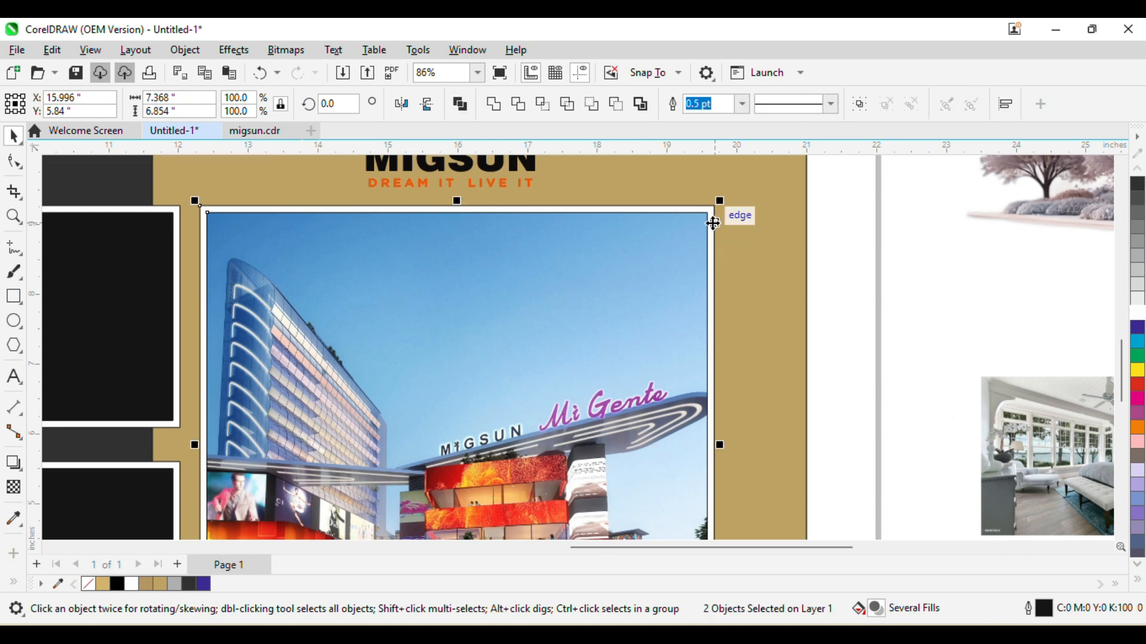
left_click(801, 264)
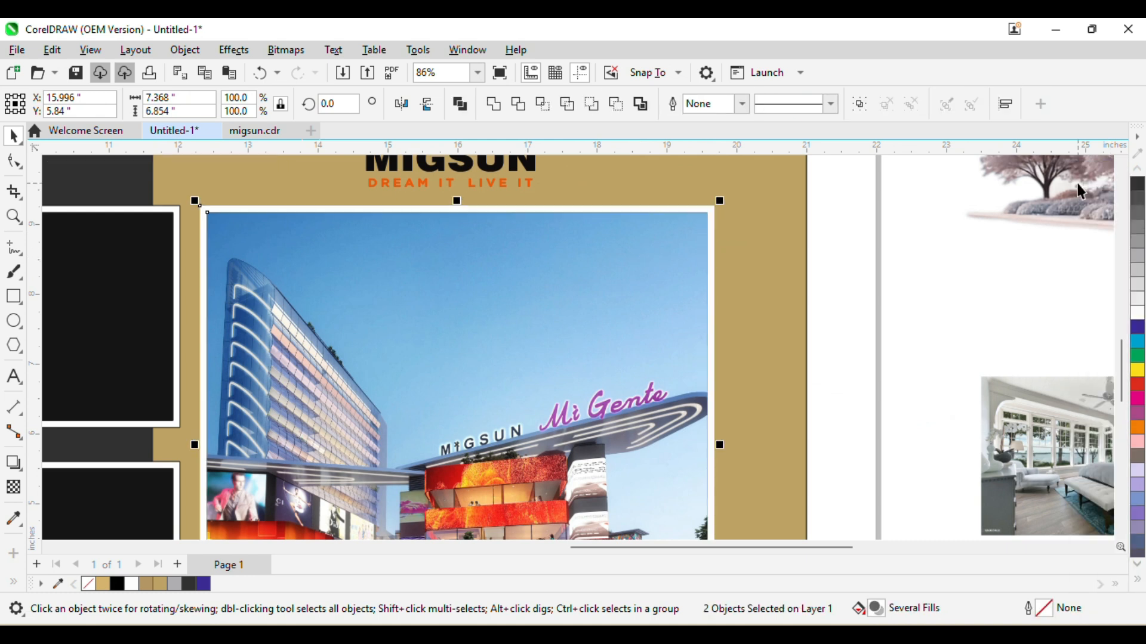
- Remove the black outlines from the two small frames and their white borders
scroll(843, 262, "down", 2)
left_click(480, 325)
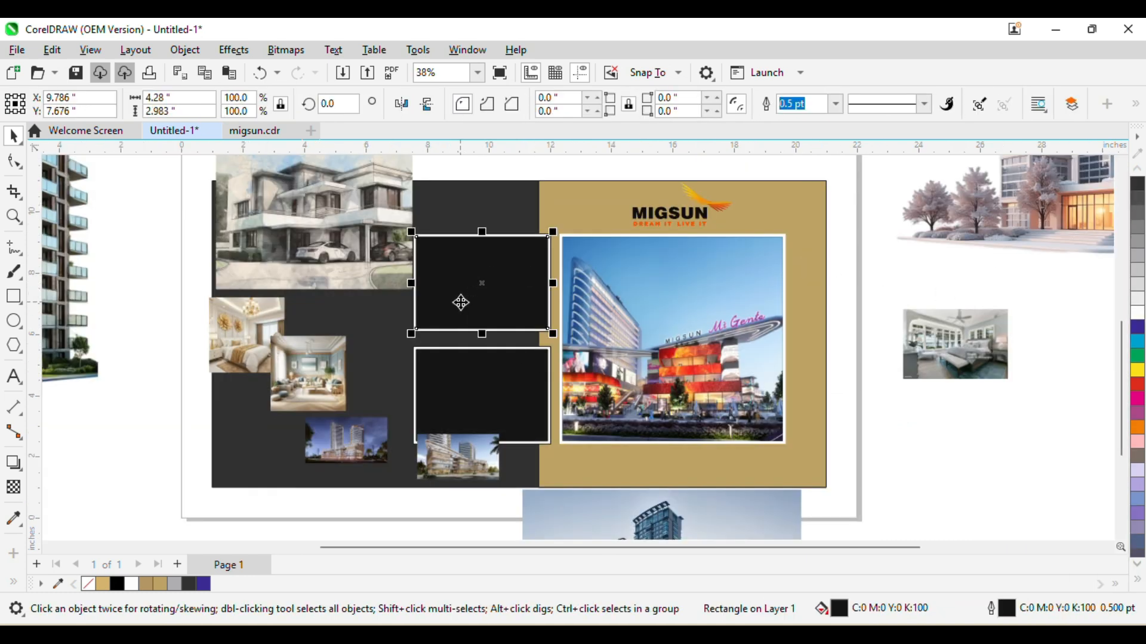
left_click_drag(455, 370, 391, 478)
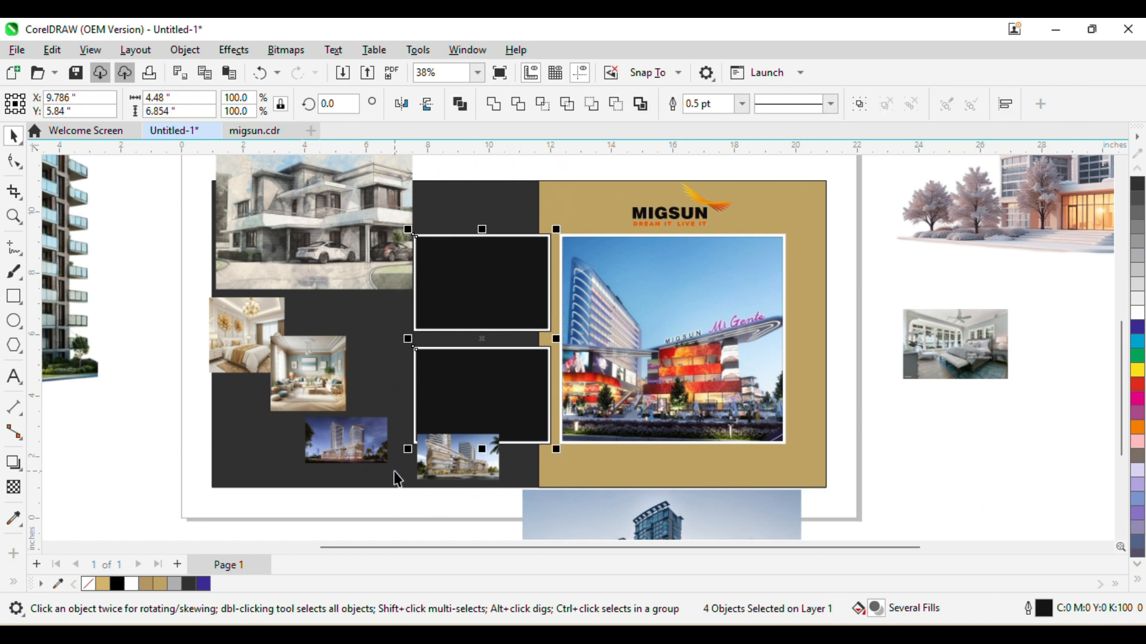
left_click(239, 476)
- PowerClip the living-room picture inside the lower small frame and the white-and-gold bedroom picture inside the upper one
right_click(286, 372)
left_click(361, 367)
left_click(471, 373)
left_click(247, 334)
right_click(247, 334)
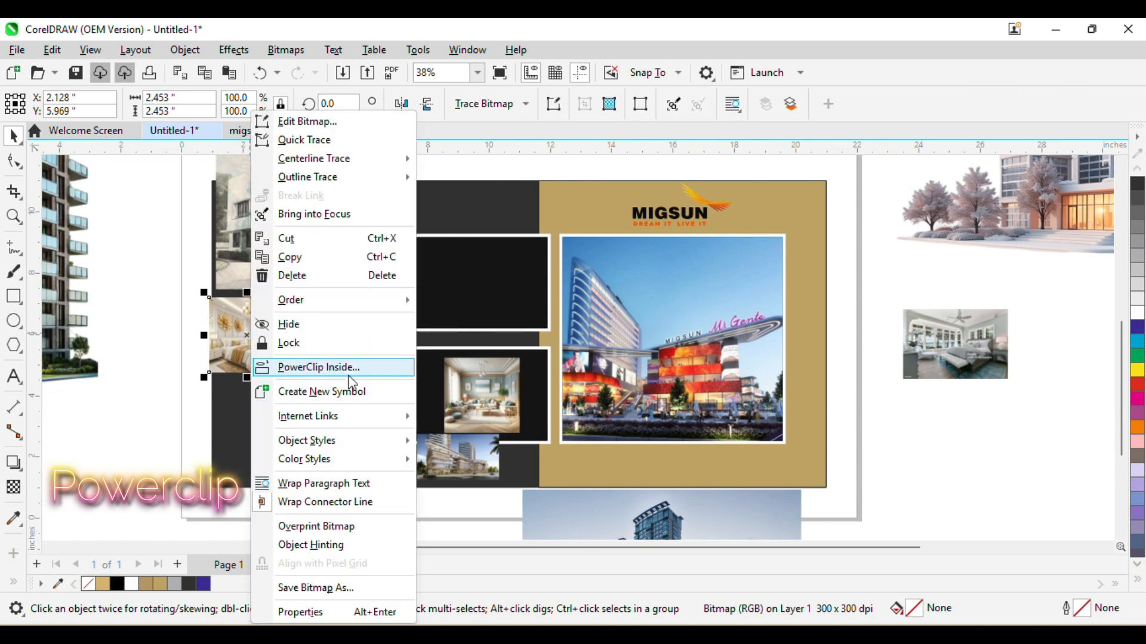
left_click(320, 366)
left_click(448, 289)
- Edit the upper frame's PowerClip and resize the bedroom picture to about 4.31 by 3.48 inches to fill it
right_click(453, 284)
left_click(518, 108)
left_click(501, 264)
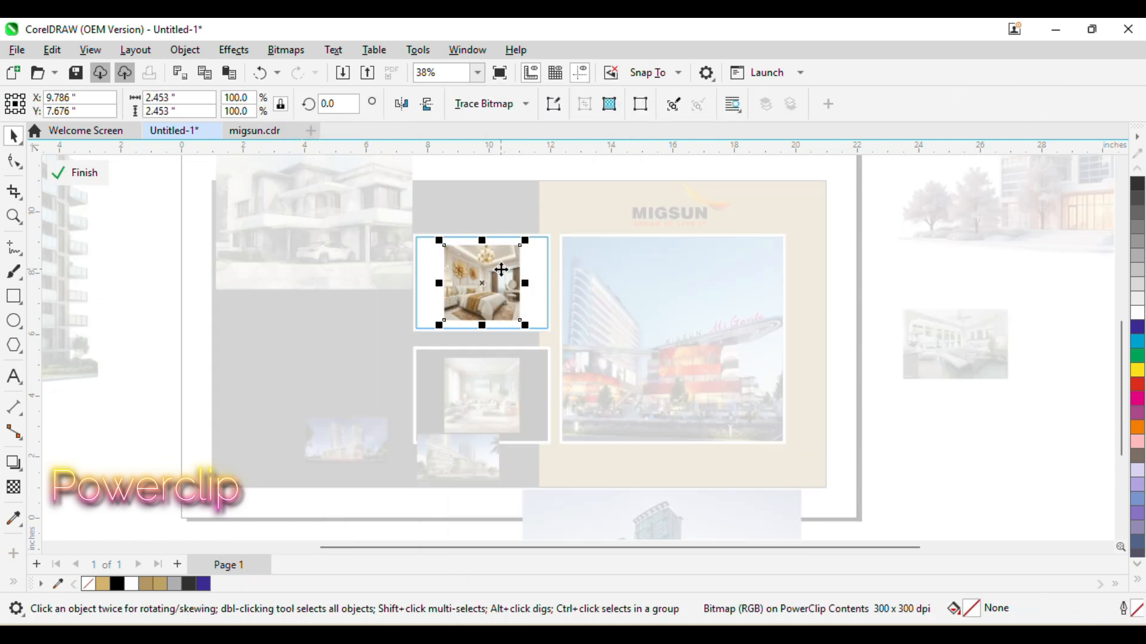
scroll(554, 355, "up", 2)
left_click_drag(539, 340, 618, 392)
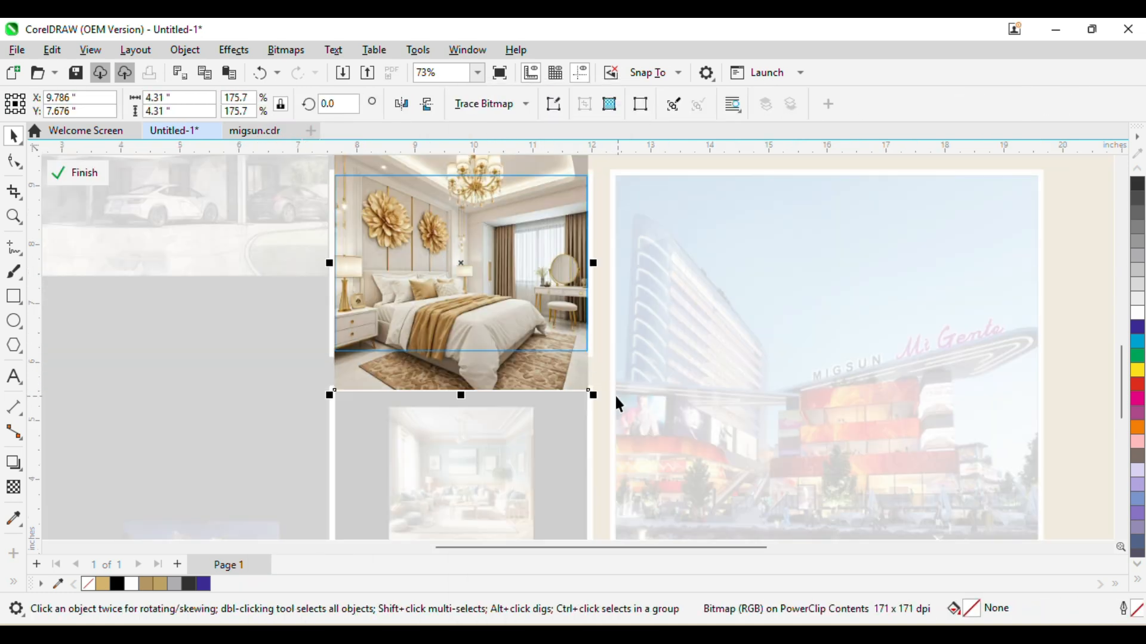
left_click_drag(462, 395, 462, 372)
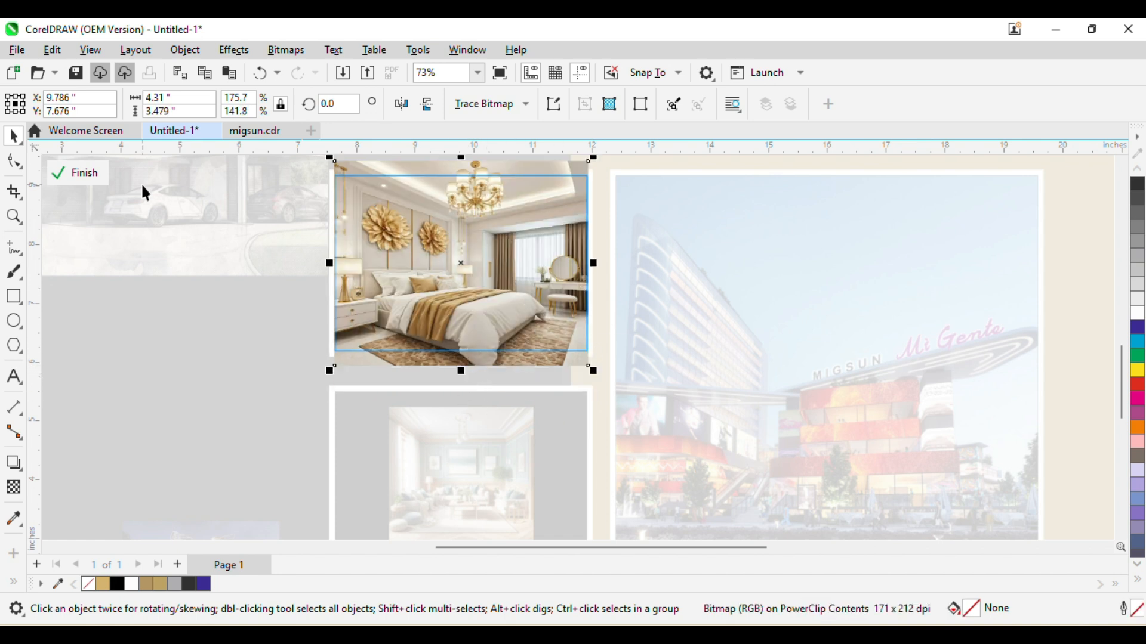
left_click(76, 173)
- Edit the lower frame's PowerClip, enlarge the living-room picture to fill the frame and reduce its height
left_click(267, 402)
scroll(507, 430, "down", 2)
right_click(517, 453)
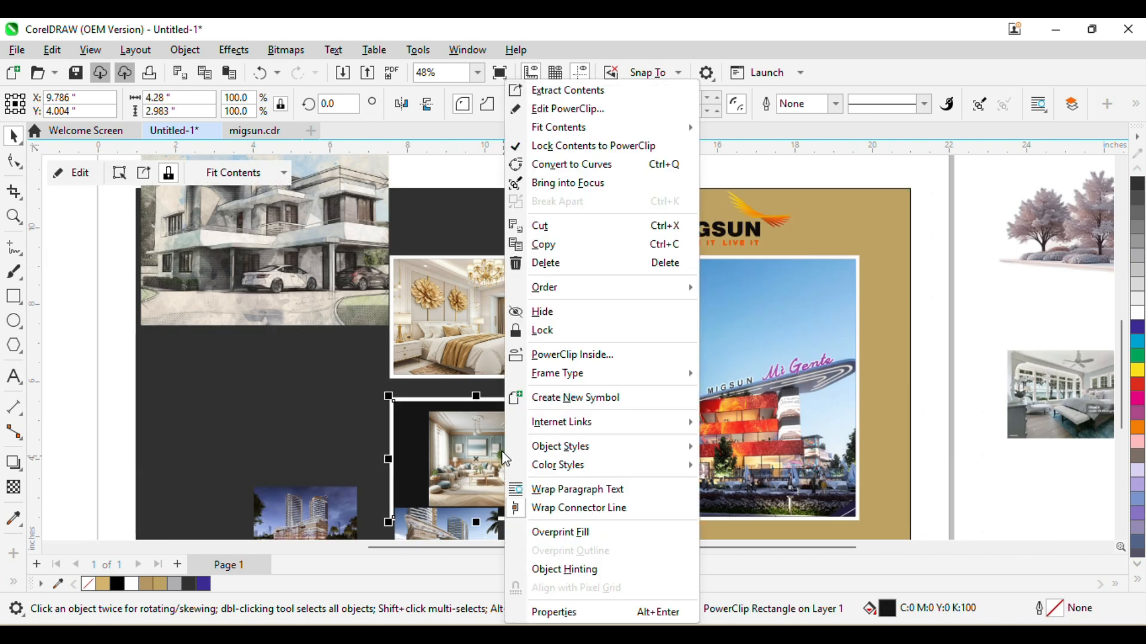
left_click(583, 108)
scroll(493, 302, "up", 2)
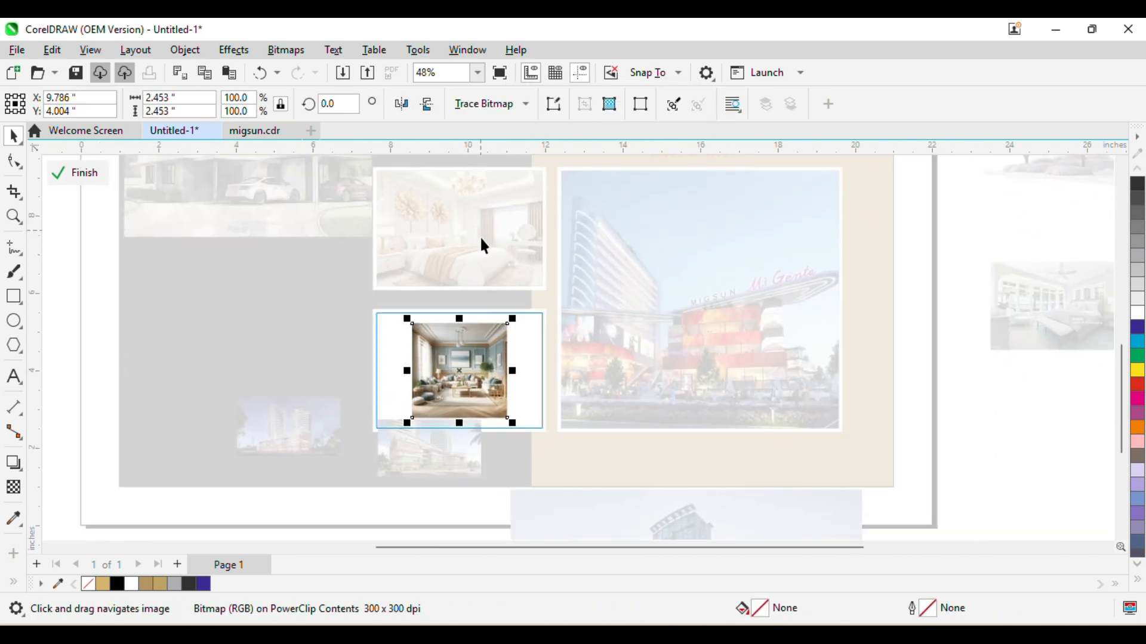
left_click_drag(552, 394, 698, 468)
left_click_drag(447, 464, 449, 419)
left_click(79, 173)
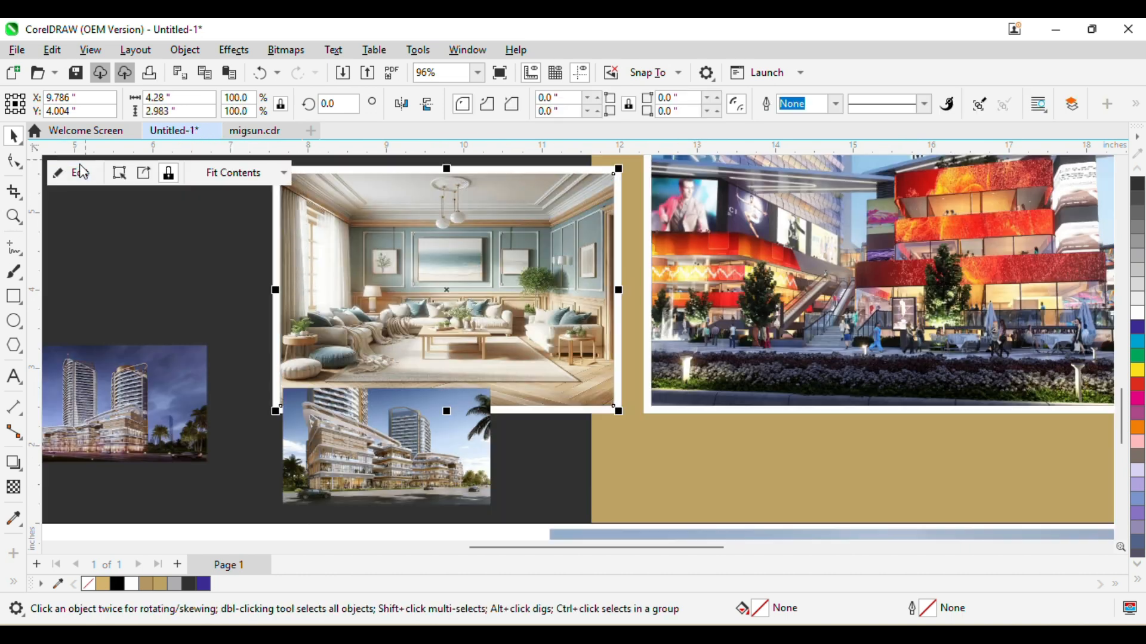
- Delete the city skyline picture below the banner
left_click(142, 241)
scroll(142, 241, "down", 1)
left_click_drag(590, 259, 693, 323)
scroll(692, 323, "down", 1)
left_click(581, 443)
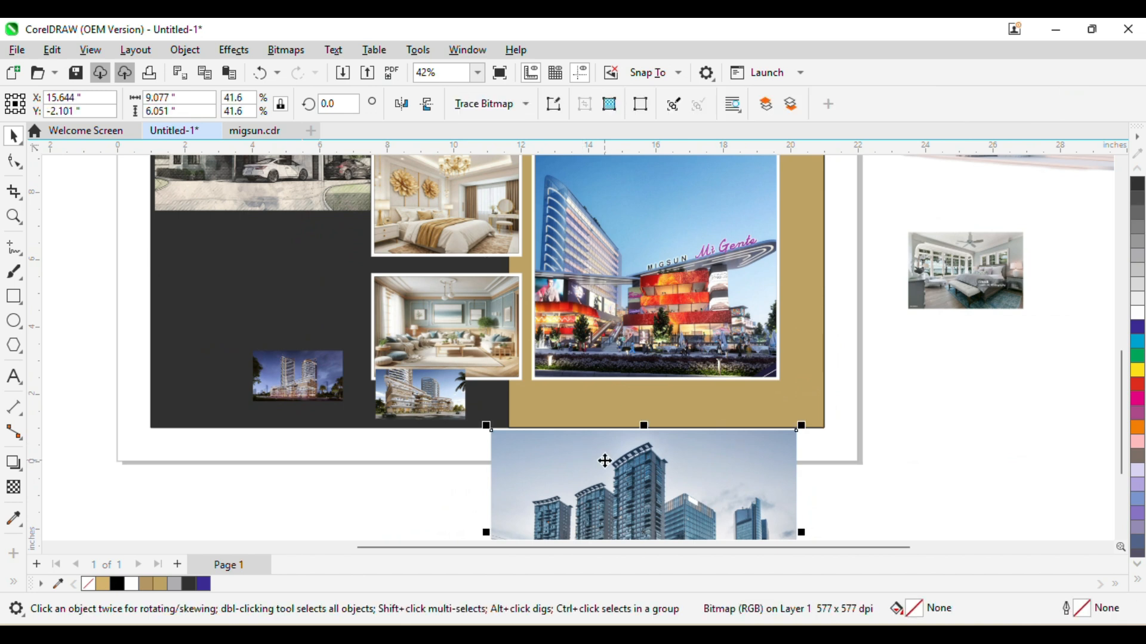
scroll(895, 365, "down", 1)
key("Delete")
- PowerClip the small night-time twin tower picture inside the large frame
left_click(446, 381)
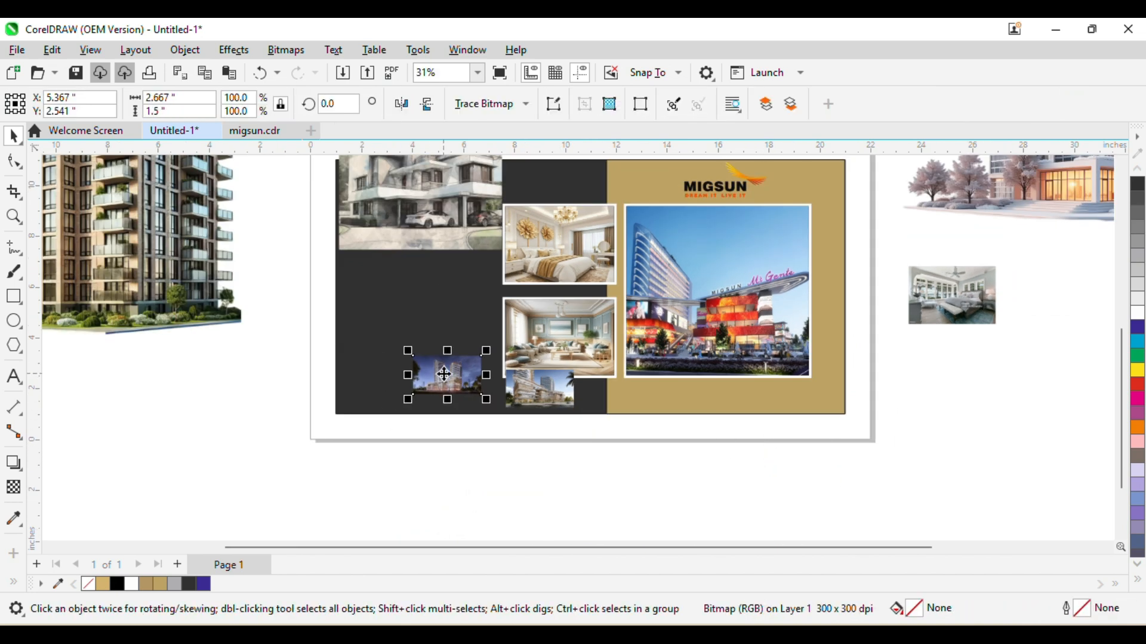
scroll(454, 375, "up", 3)
scroll(336, 448, "down", 2)
left_click_drag(188, 410, 413, 506)
right_click(414, 506)
left_click(470, 367)
left_click(493, 300)
- PowerClip the small daytime tower picture inside the same large frame
right_click(503, 249)
left_click(286, 437)
right_click(287, 437)
left_click(354, 367)
left_click(479, 245)
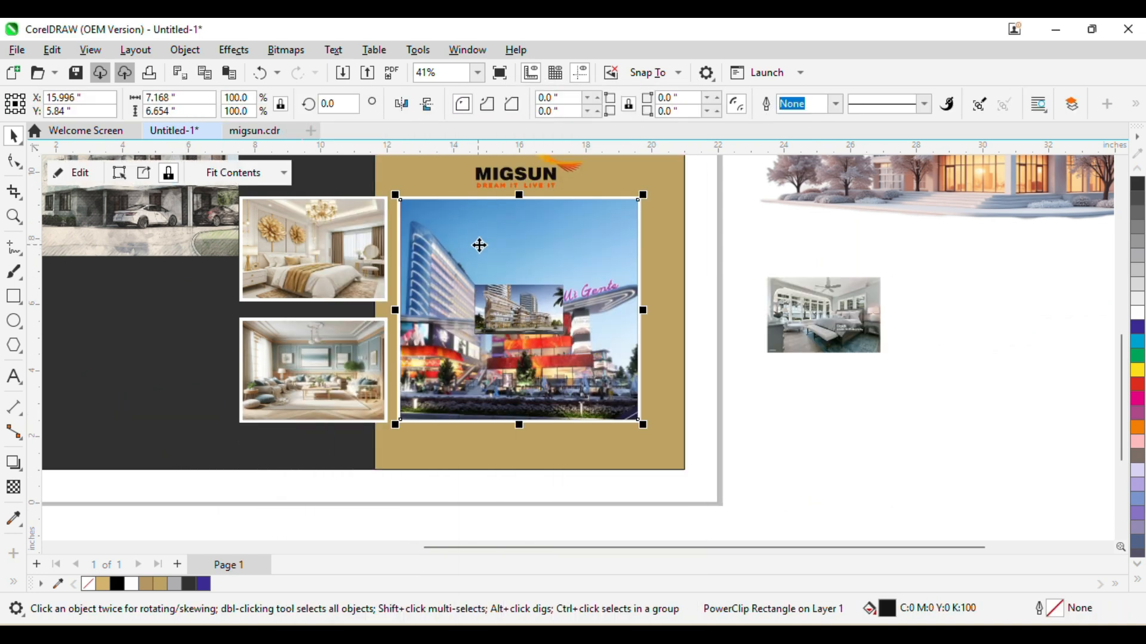
- Delete the spare bedroom picture and the other unused pictures around the banner
left_click(820, 325)
key("Delete")
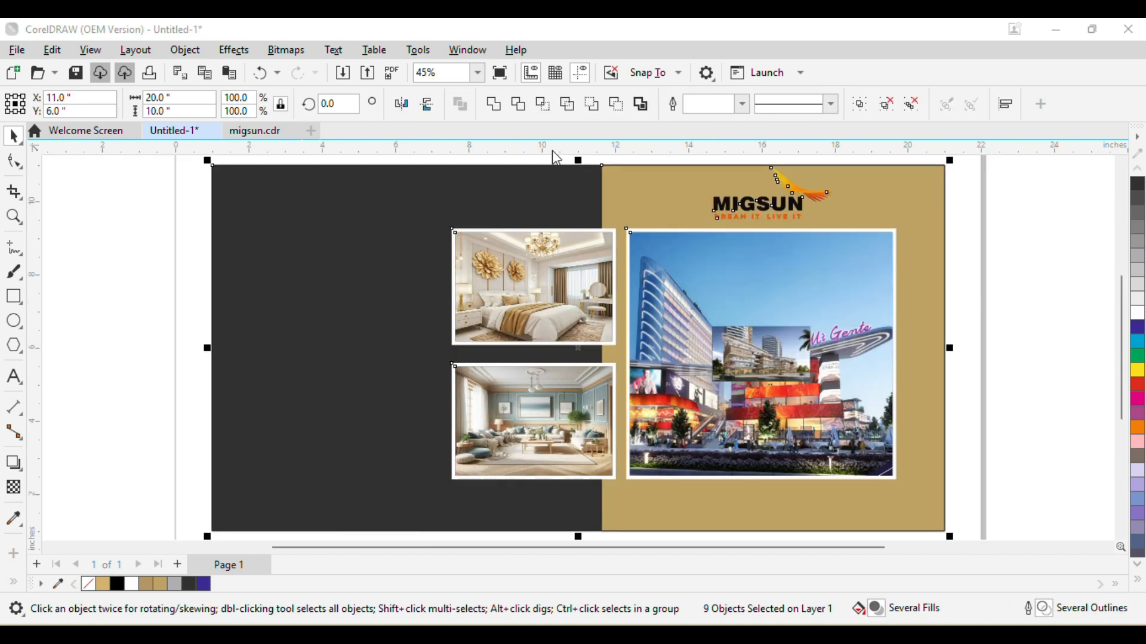
left_click(762, 358)
left_click(960, 289)
- Edit the large frame's PowerClip: move the other pictures aside and enlarge the night-time tower picture to about 11.98 by 6.74 inches, shifted slightly right
right_click(743, 299)
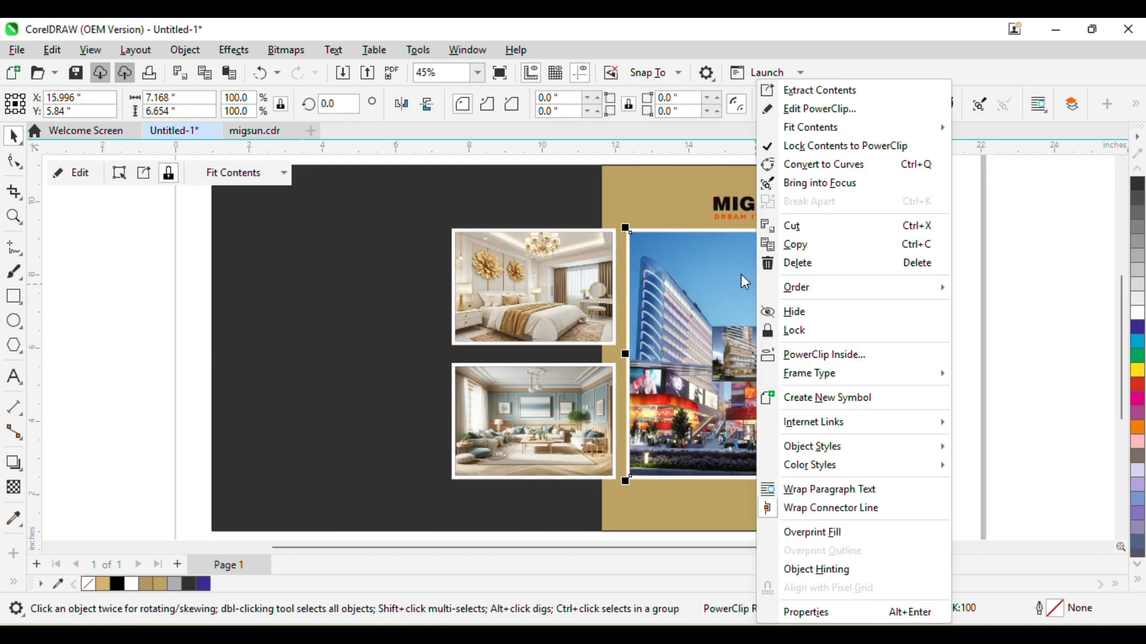
left_click(835, 112)
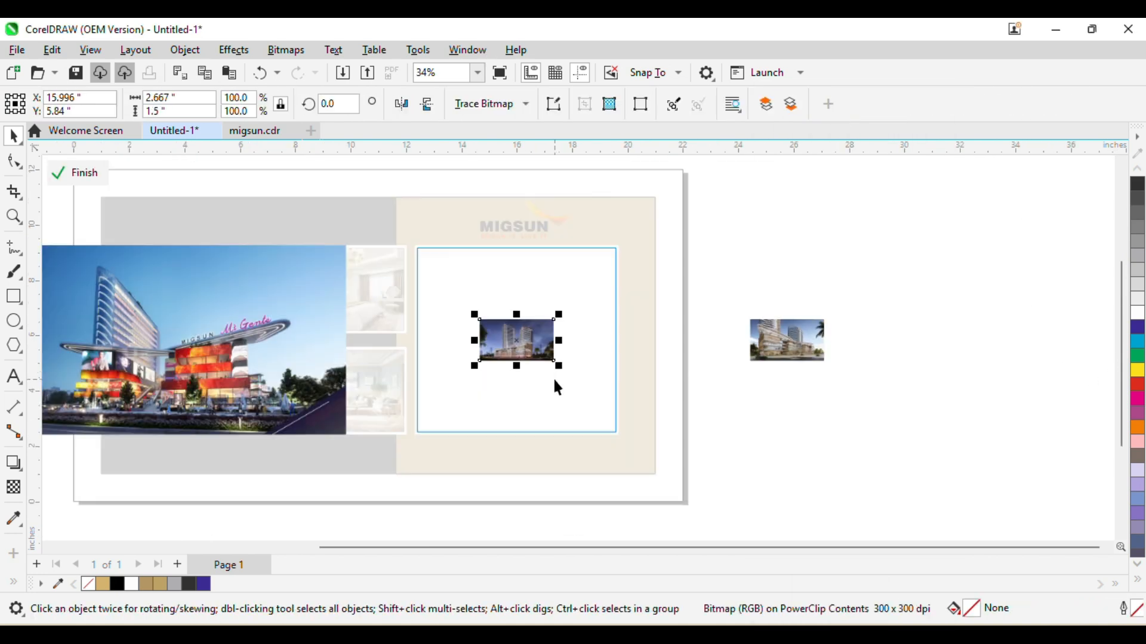
left_click_drag(553, 377, 686, 459)
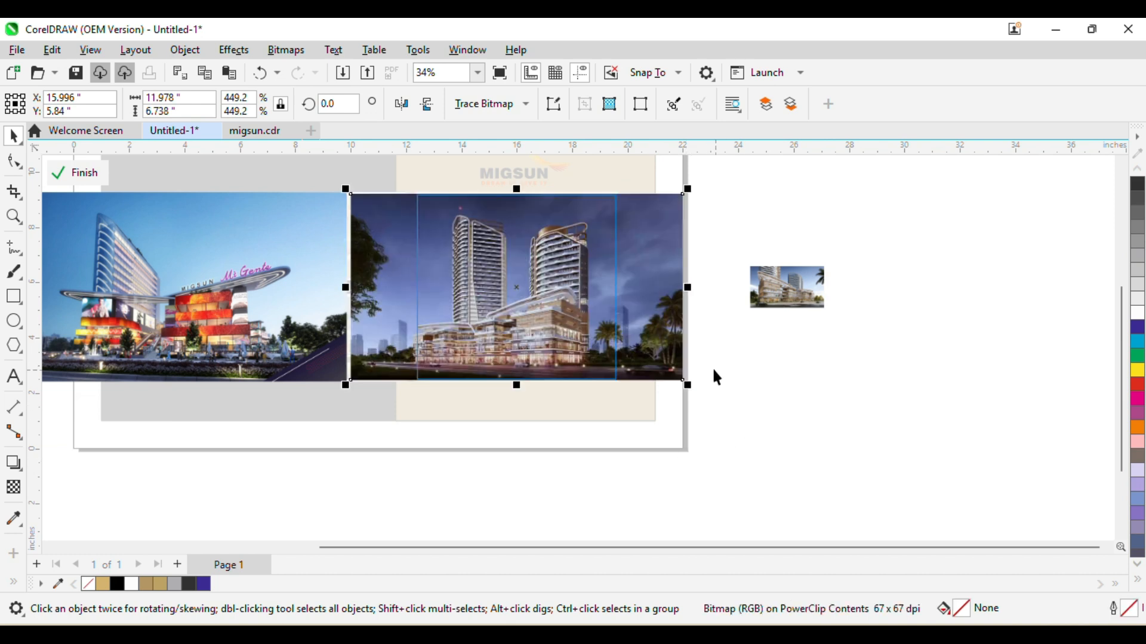
left_click_drag(681, 357, 696, 357)
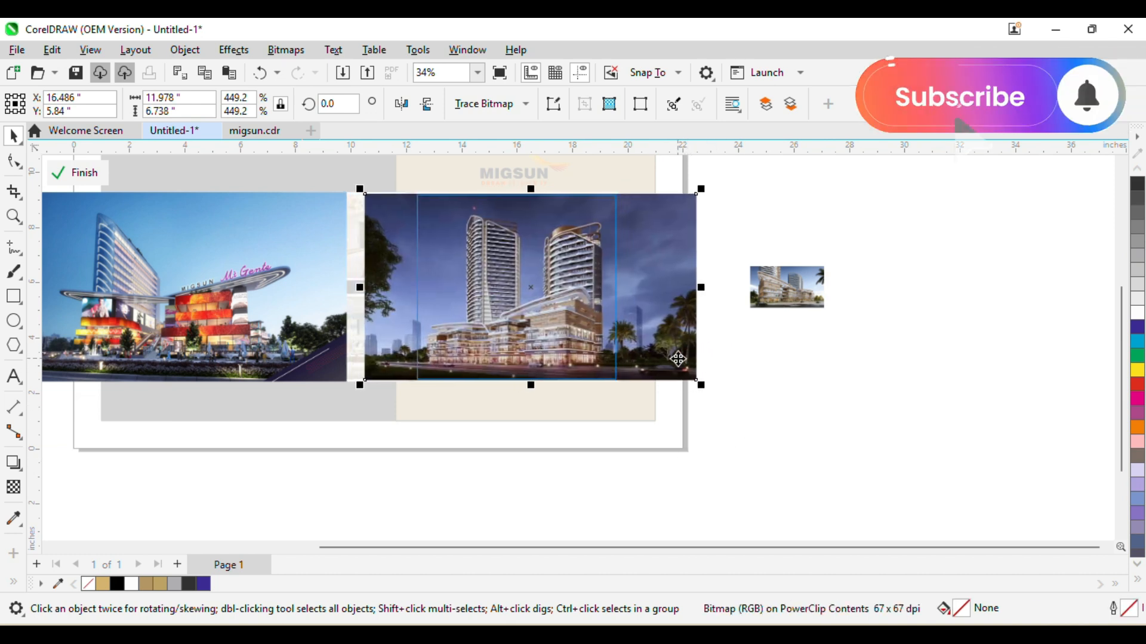
key("Escape")
left_click(91, 173)
left_click(860, 306)
- Add the Arial heading "FIND YOUR DREAM HOUSE" on the dark area and enlarge it to about 61.7 pt
scroll(824, 301, "down", 1)
key("F4")
key("ctrl+a")
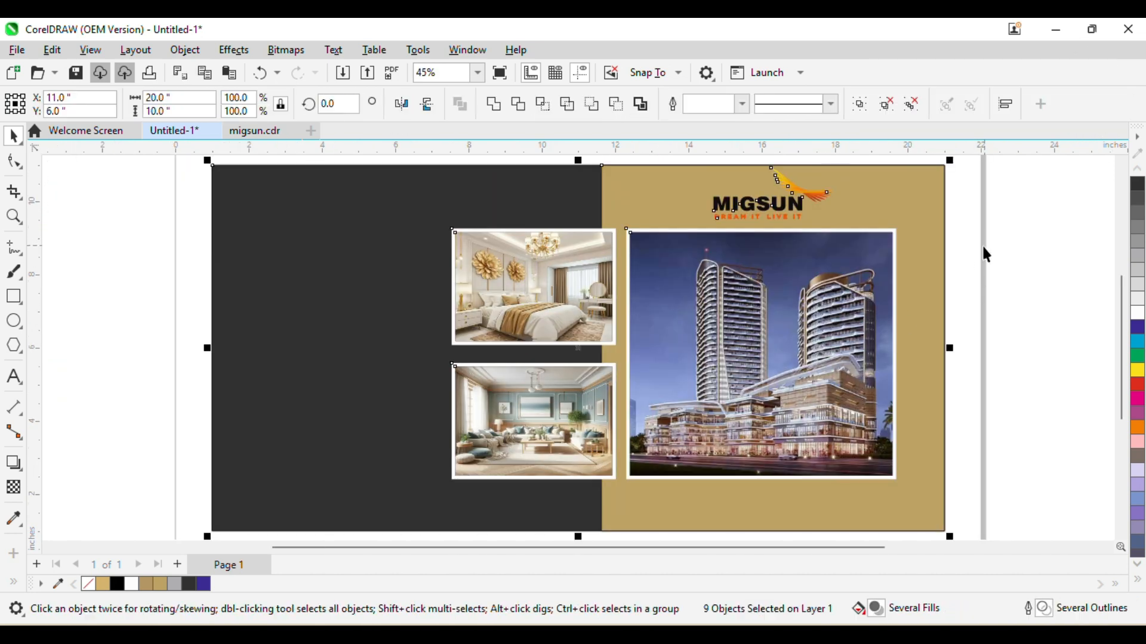
left_click(1029, 215)
key("F8")
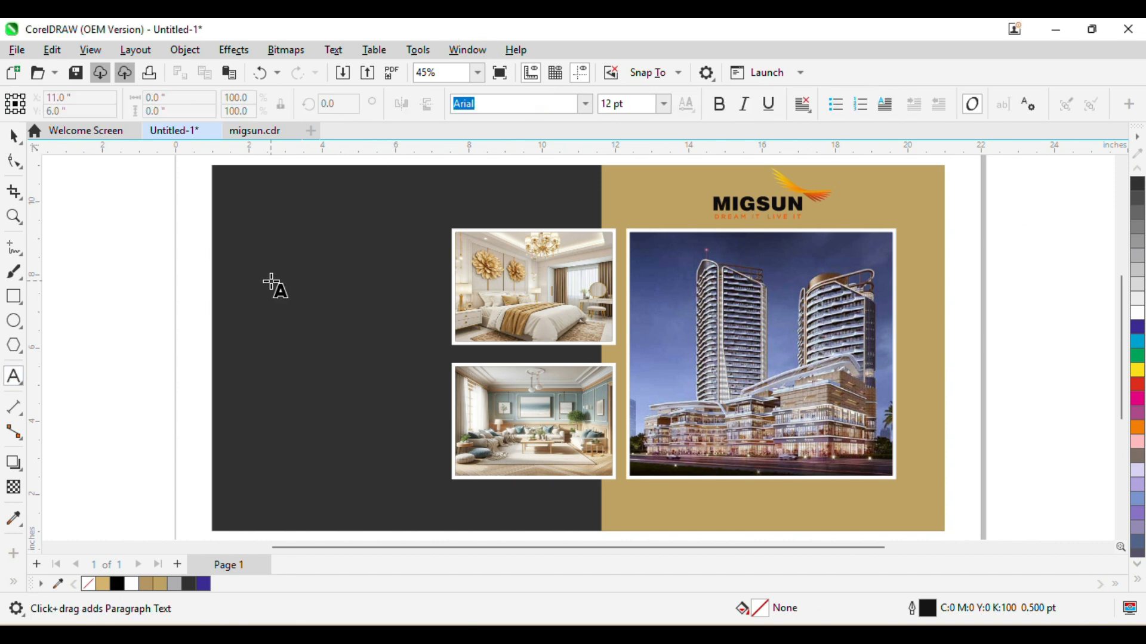
left_click(270, 277)
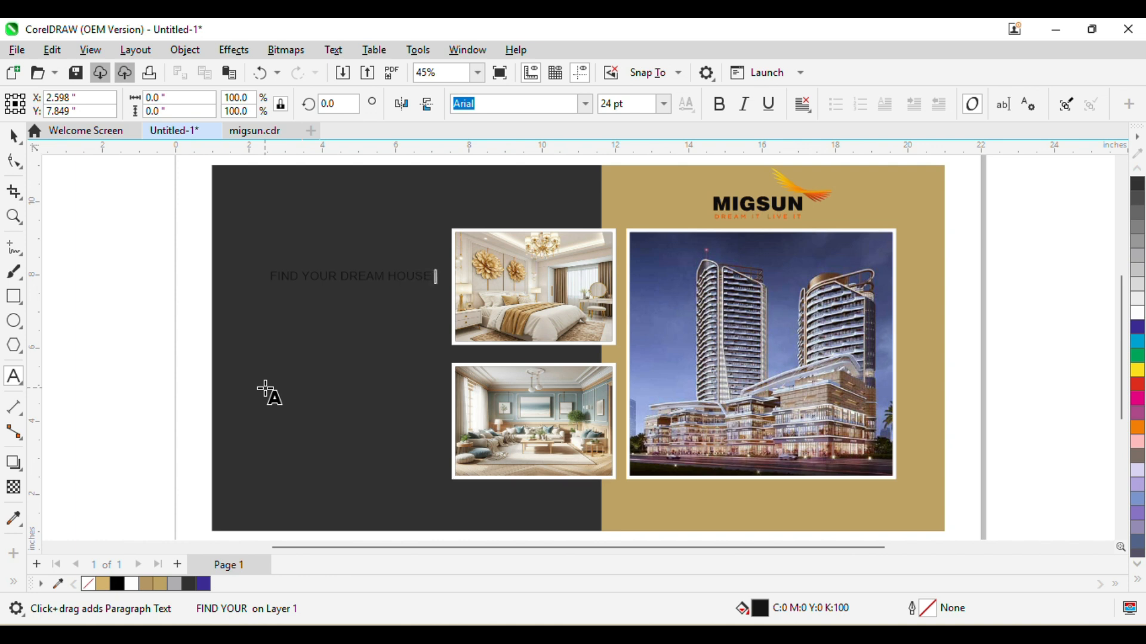
key("Escape")
left_click(11, 135)
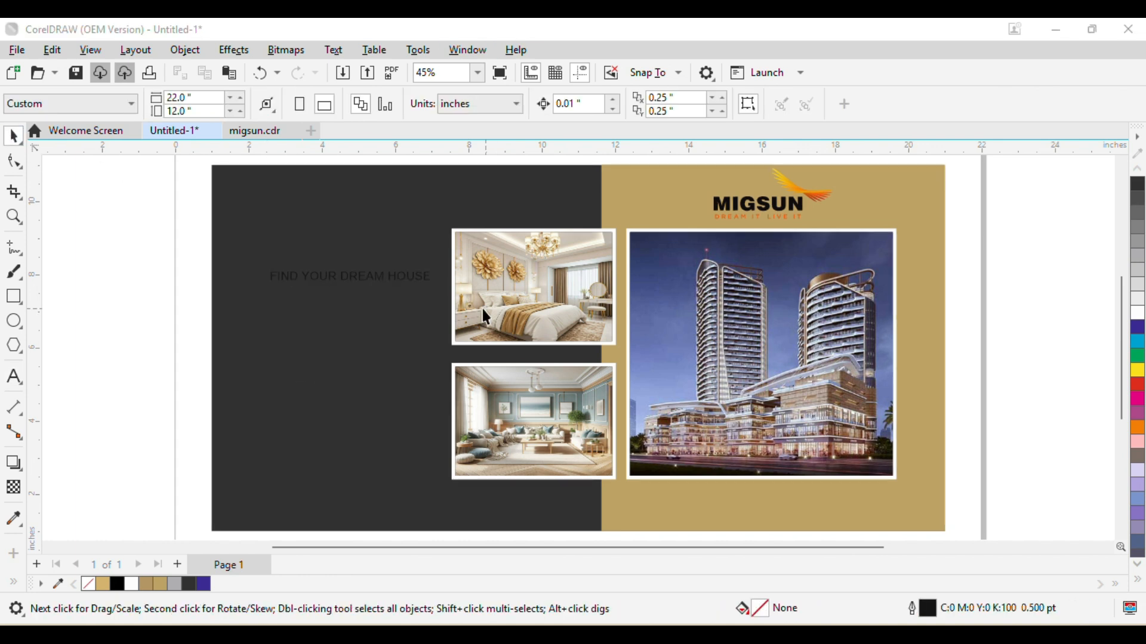
left_click_drag(420, 279, 680, 498)
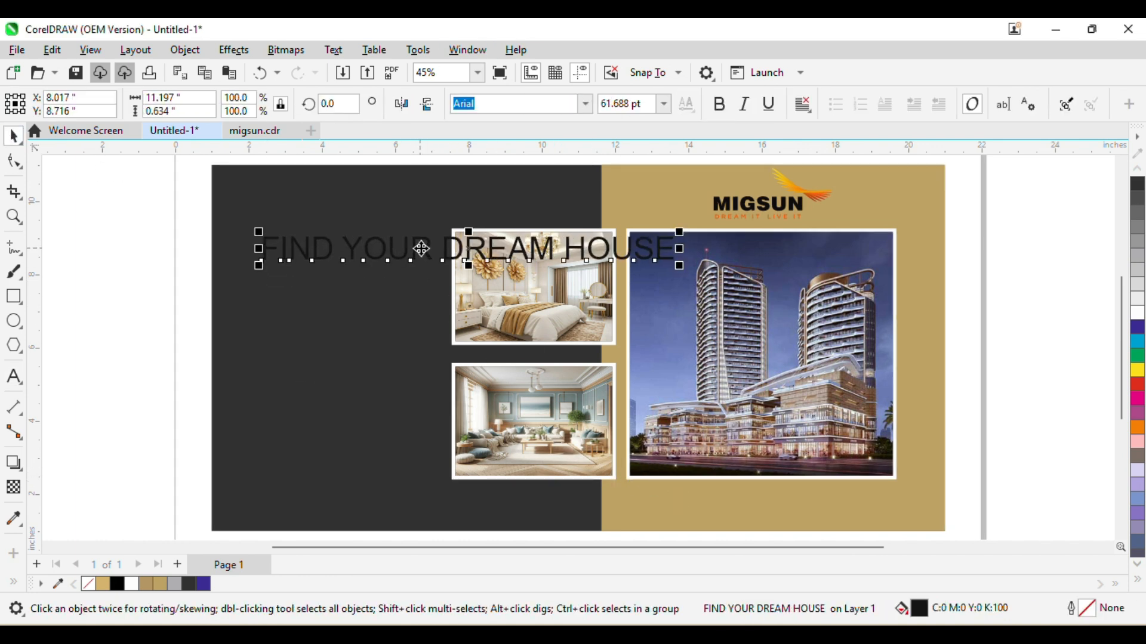
- Break the heading into the lines FIND YOUR, DREAM and HOUSE, and set its font to CocogooseProTrial Darkmode
key("F8")
left_click(442, 252)
key("Return")
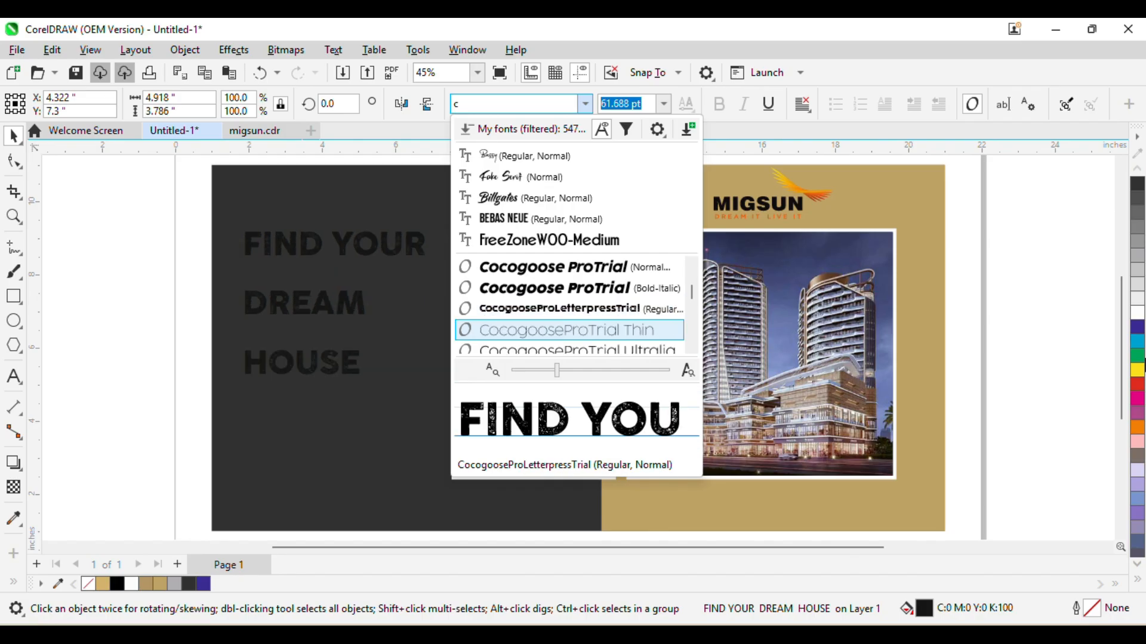
key("Down")
key("Down")
key("Down")
key("Up")
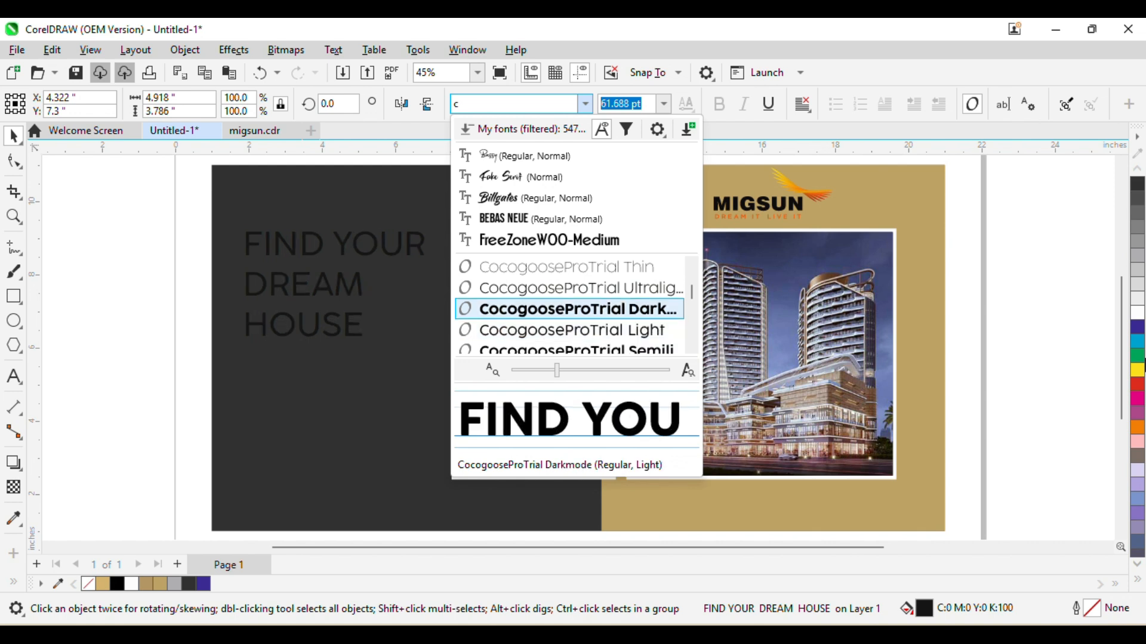
key("Return")
- Enlarge only the word DREAM in the heading to 88 pt
left_click(14, 160)
left_click_drag(238, 277, 392, 308)
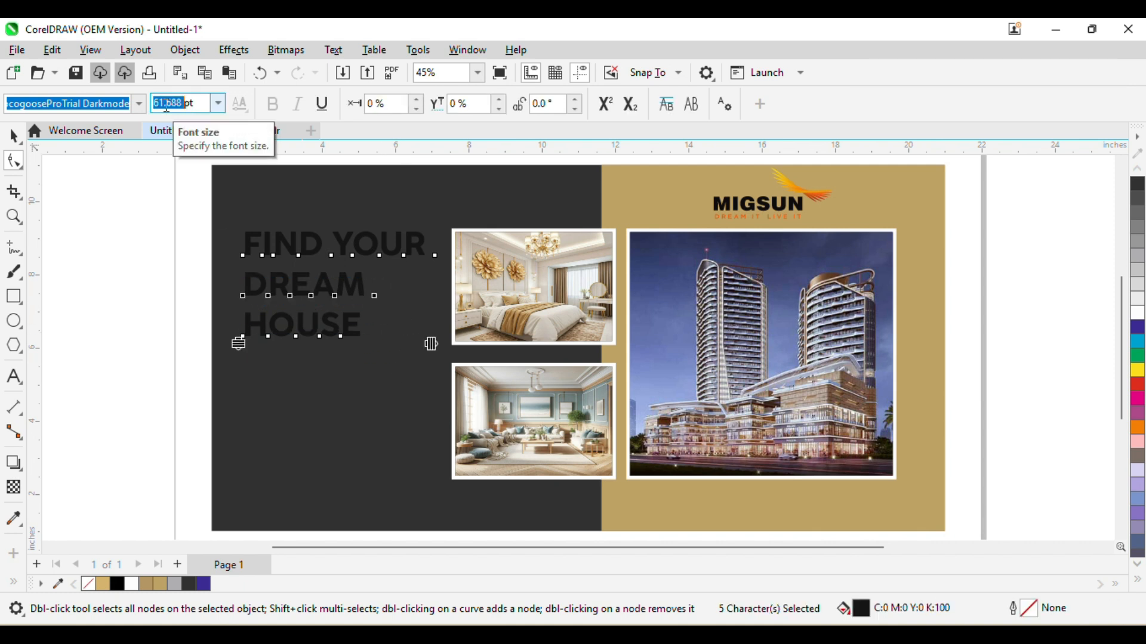
type("72")
key("Return")
type("84")
key("Return")
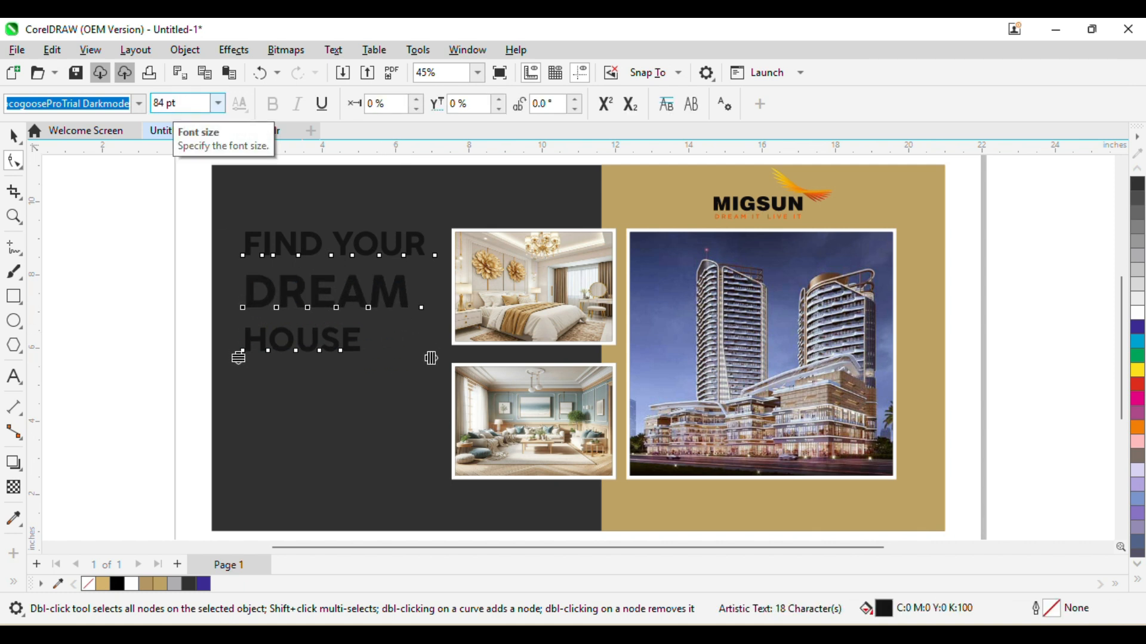
type("88")
key("Return")
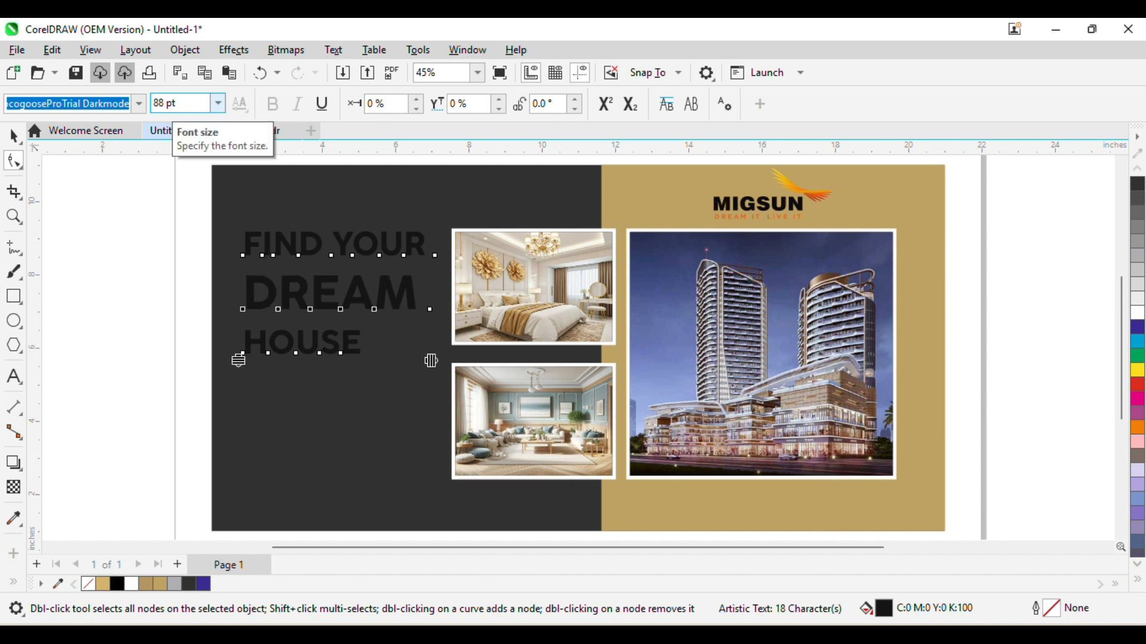
- Set the size of the word HOUSE in the heading to 88 pt
double_click(163, 102)
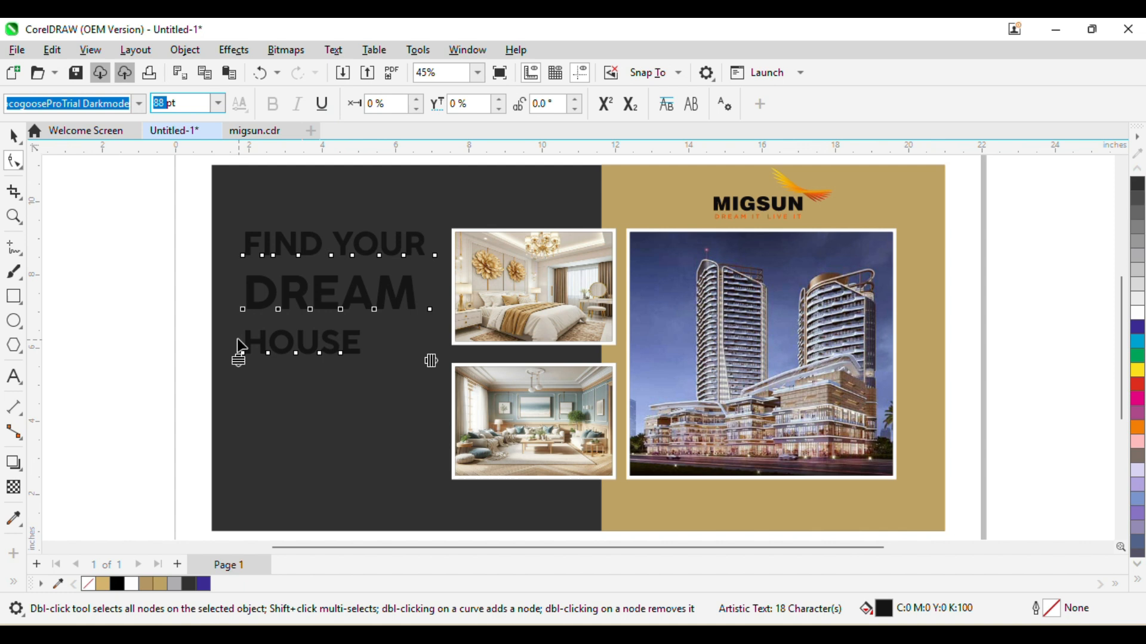
left_click_drag(239, 339, 360, 400)
double_click(176, 106)
type("88")
key("Return")
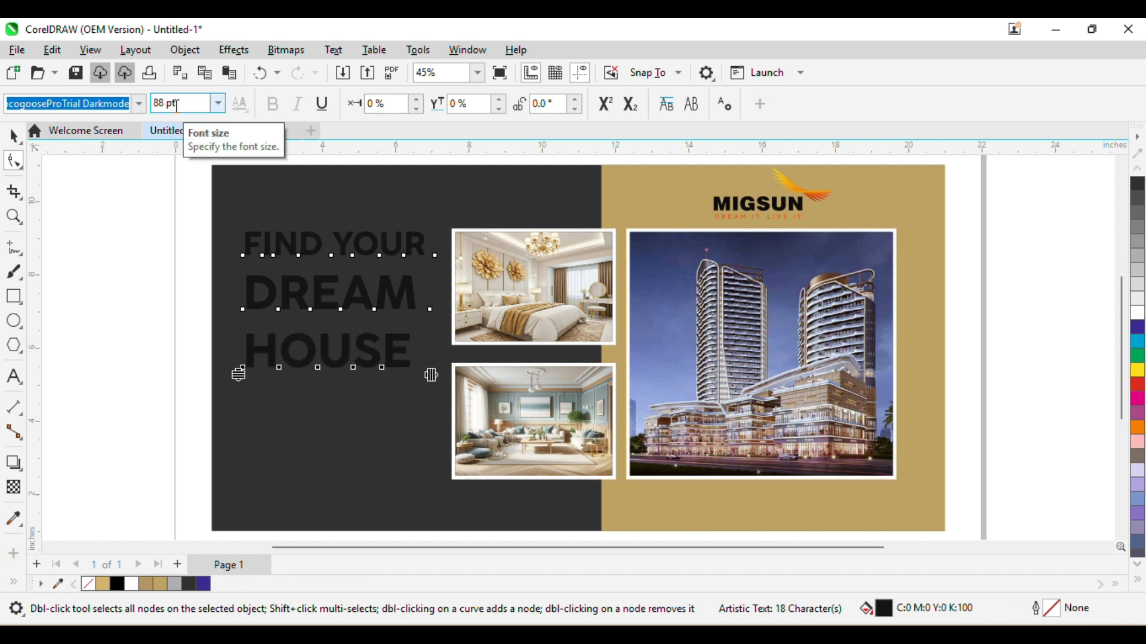
- Set the DREAM and HOUSE lines together to 92 pt and deselect the heading
left_click_drag(206, 295, 448, 421)
double_click(160, 106)
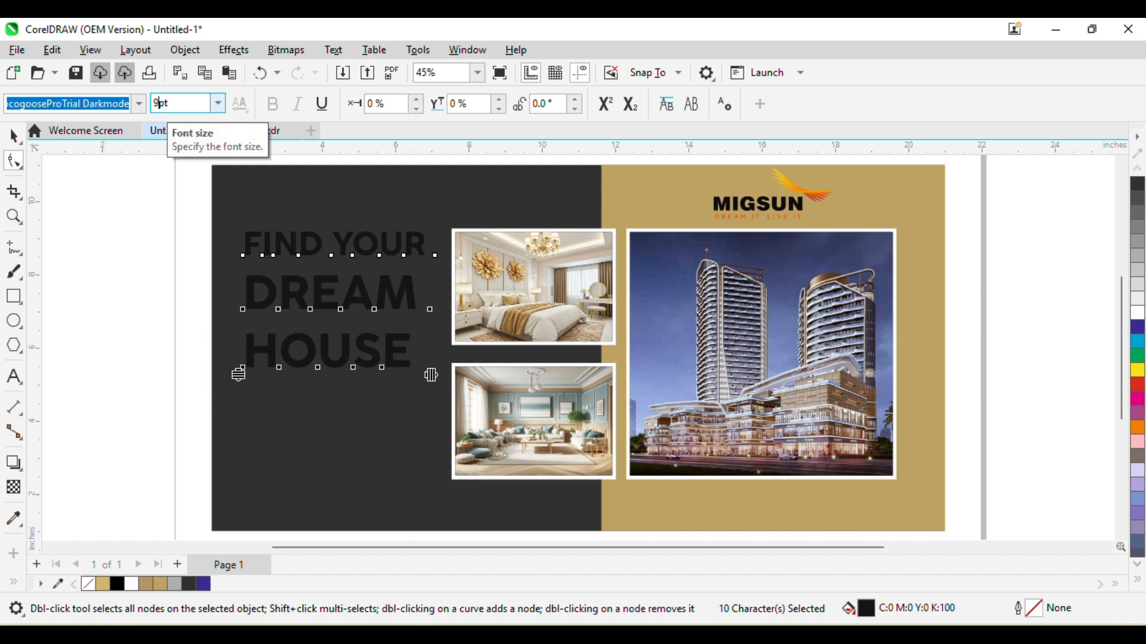
type("92")
key("Return")
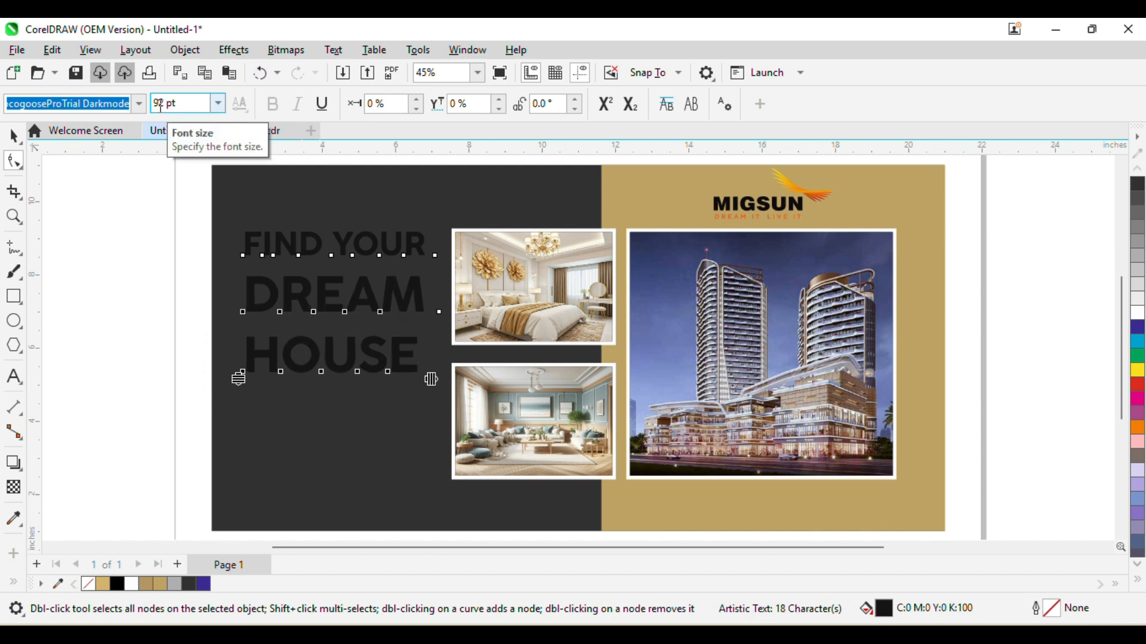
left_click(14, 138)
key("Escape")
- Draw a thin rectangle about 4.76 inches wide below HOUSE and thicken it to about 0.05 inches
left_click(13, 302)
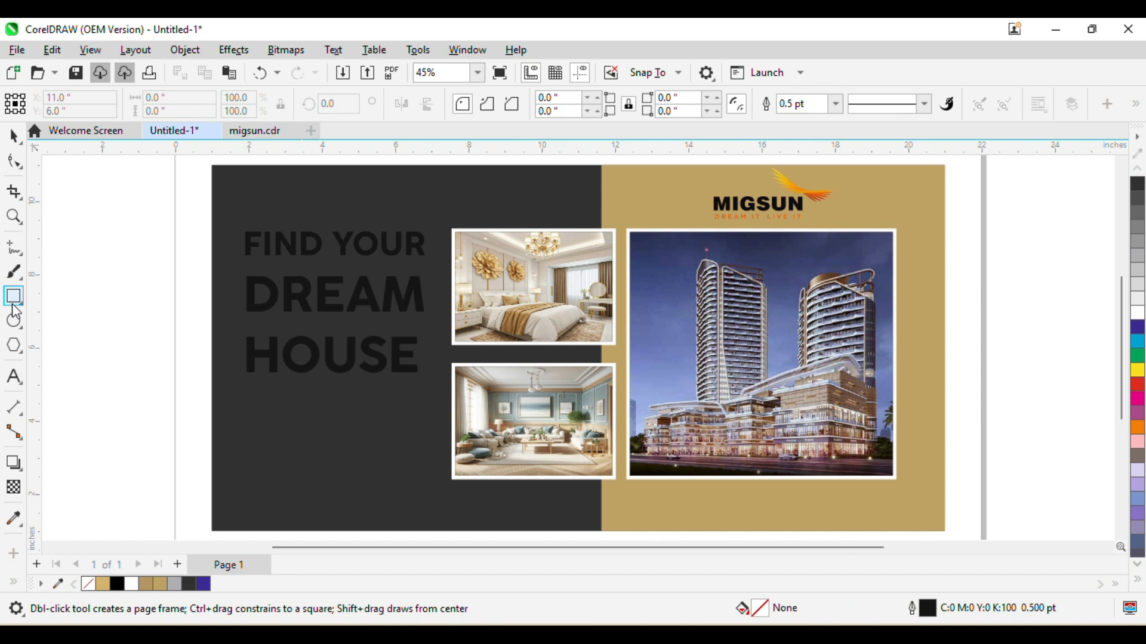
mouse_move(242, 394)
left_mouse_down()
mouse_move(335, 481)
mouse_move(417, 392)
left_mouse_up()
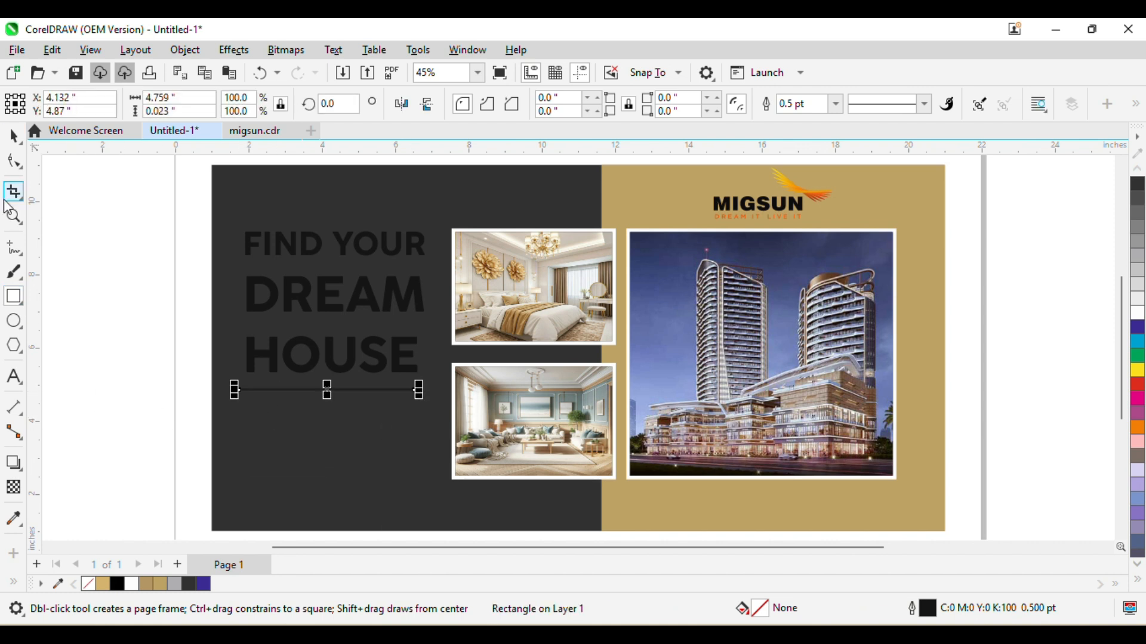
left_click(14, 162)
left_click(14, 137)
scroll(332, 388, "up", 5)
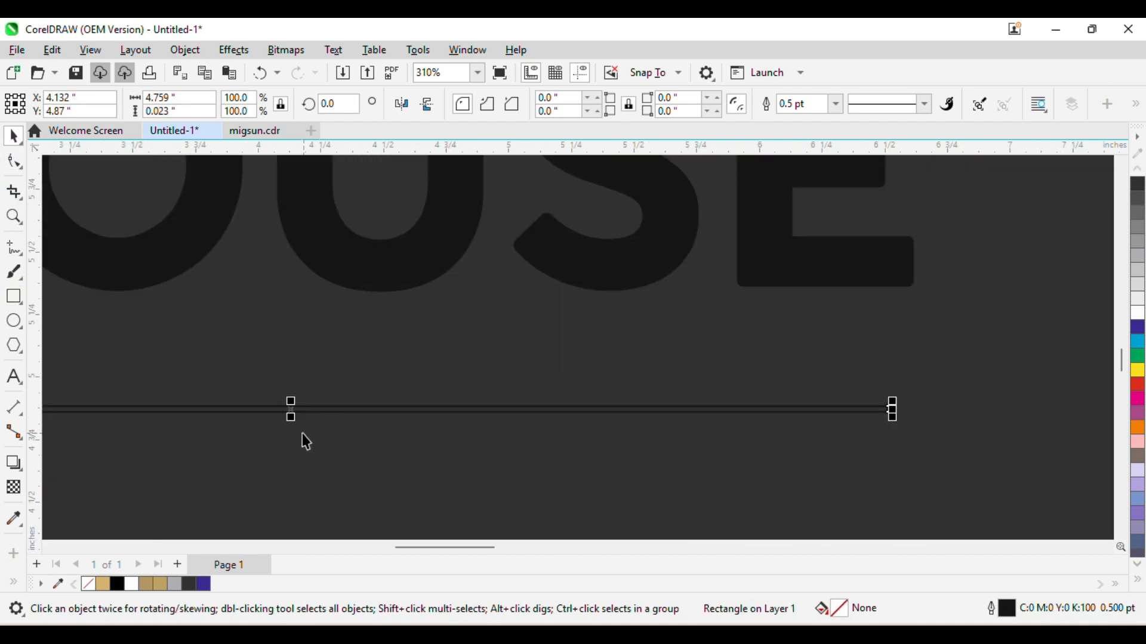
left_click_drag(289, 420, 315, 434)
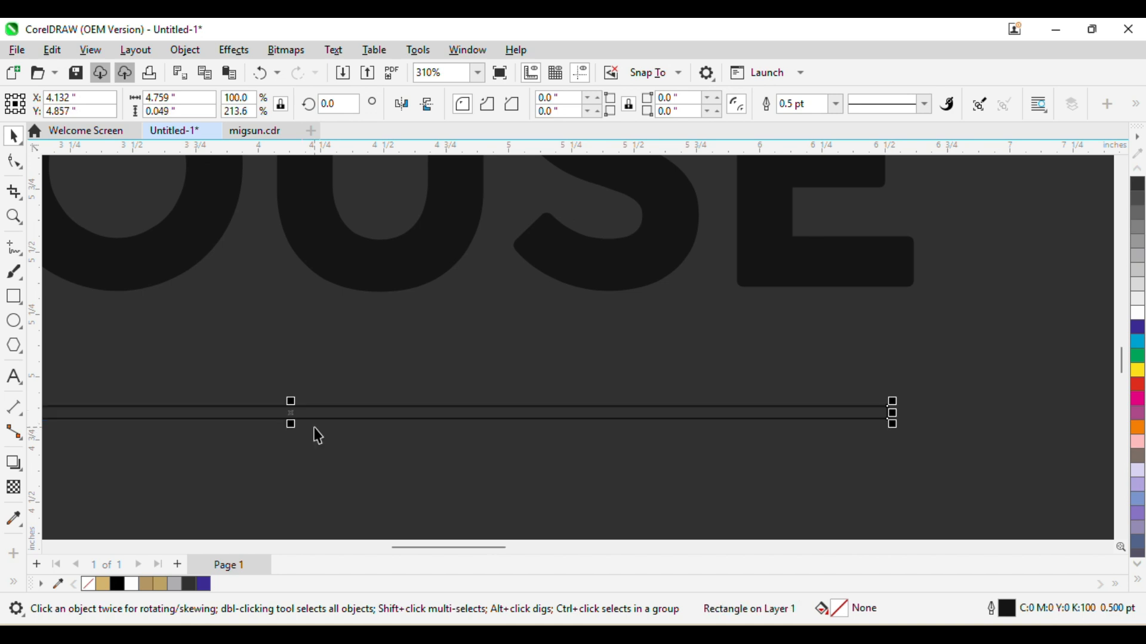
scroll(322, 417, "down", 4)
- Centre the heading horizontally over the thin bar below it
left_click(317, 254)
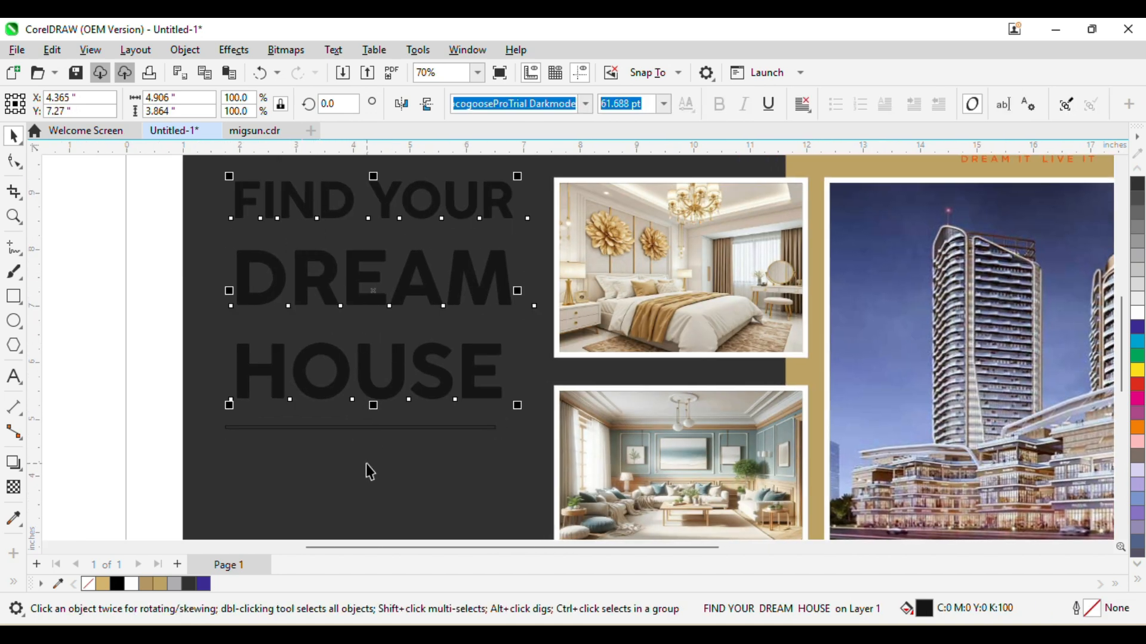
left_click(376, 427, "shift")
key("c")
left_click(106, 299)
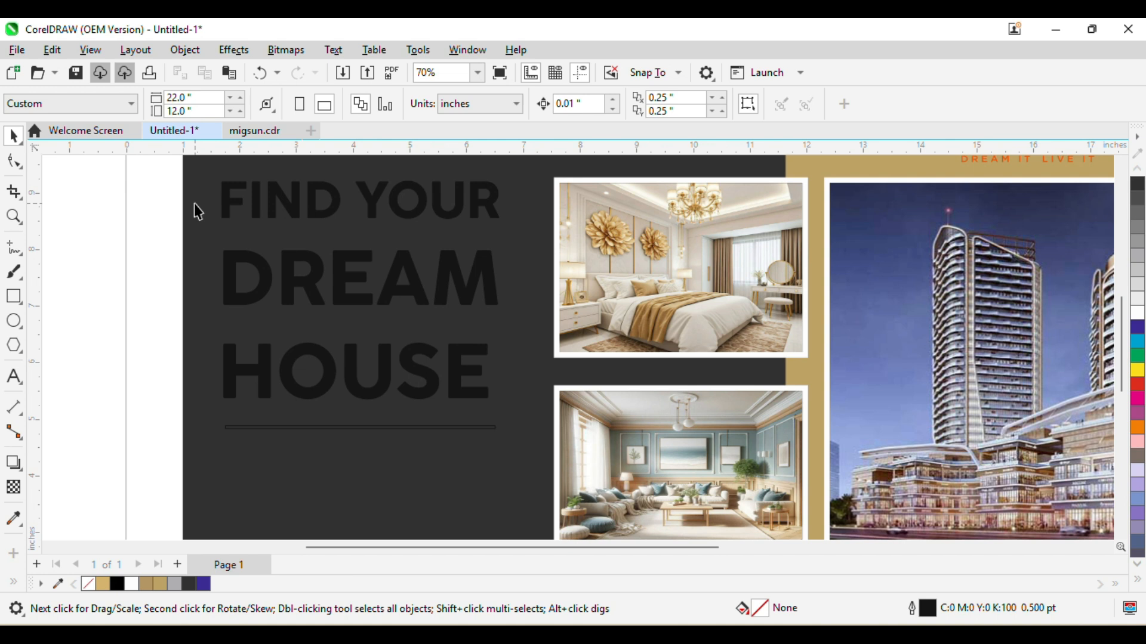
- Widen the thin bar proportionally to 4.906 inches so it matches the heading's width
left_click(262, 294)
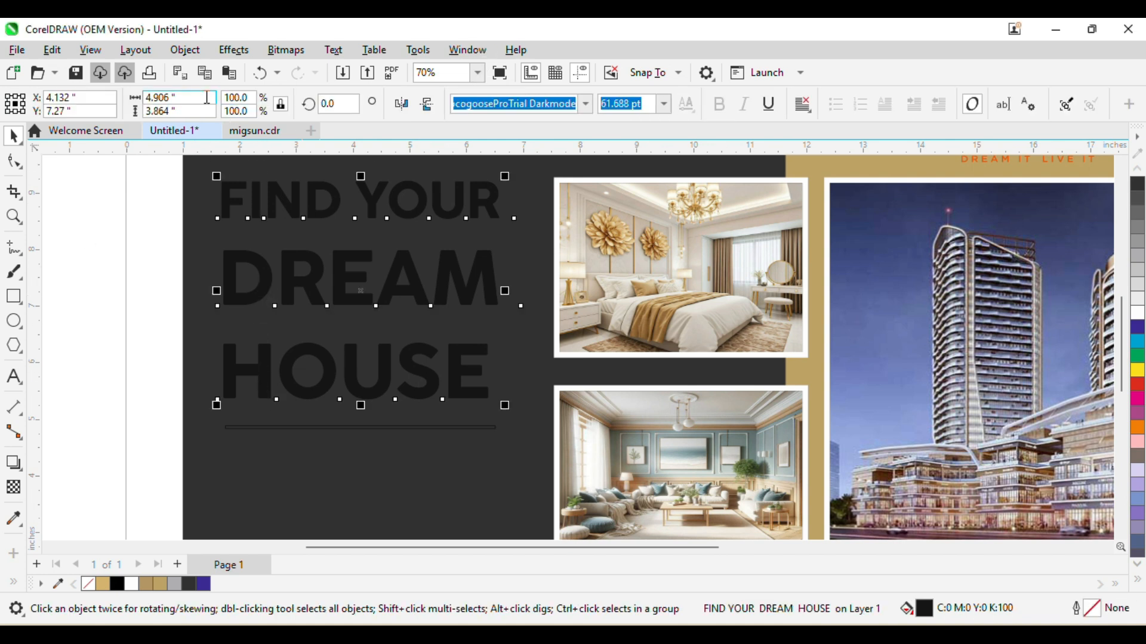
left_click(484, 427)
left_click(451, 389)
left_click(435, 438)
left_click(431, 426)
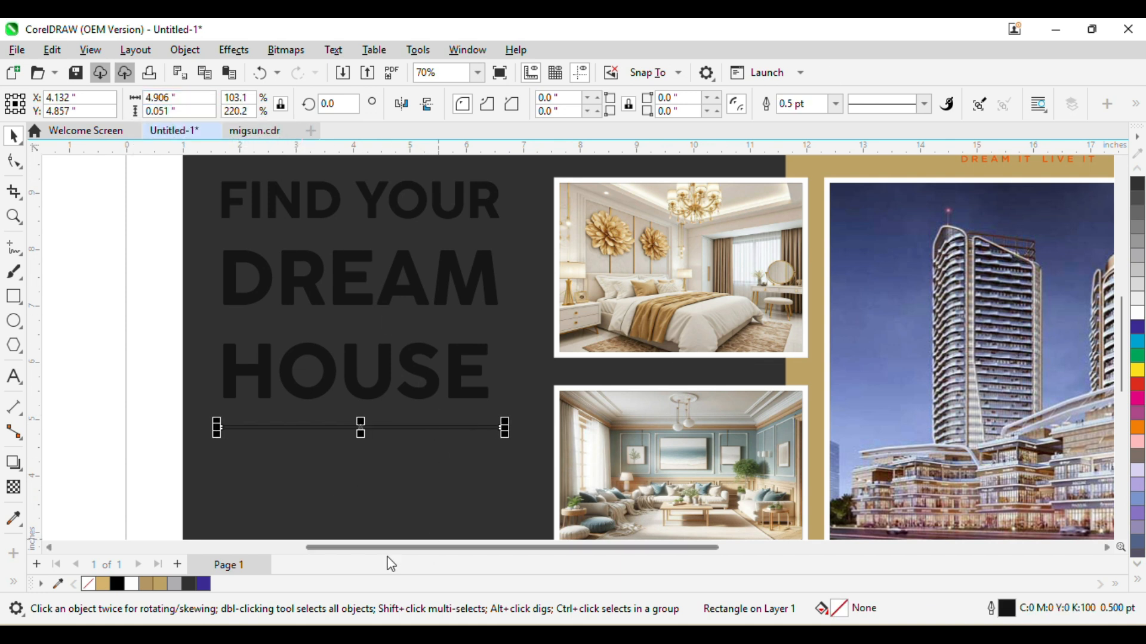
- Sample the gold background colour and apply it to the thin bar's fill and outline
left_click(14, 518)
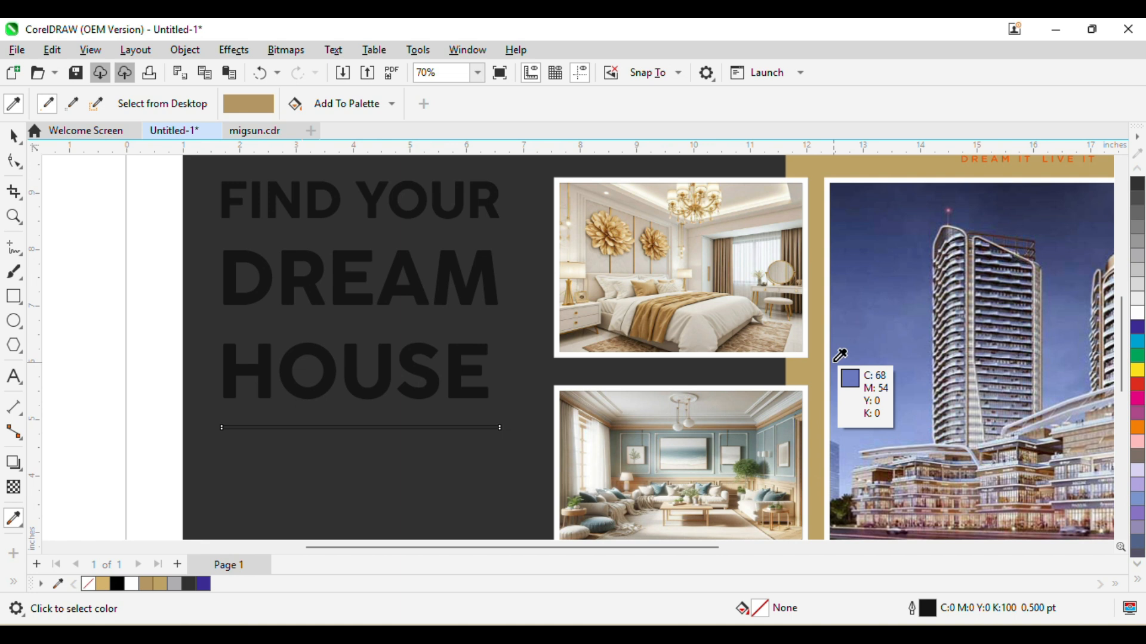
left_click(816, 368)
left_click(447, 426)
left_click(460, 418)
key("ctrl+z")
scroll(460, 422, "up", 5)
left_click(464, 448)
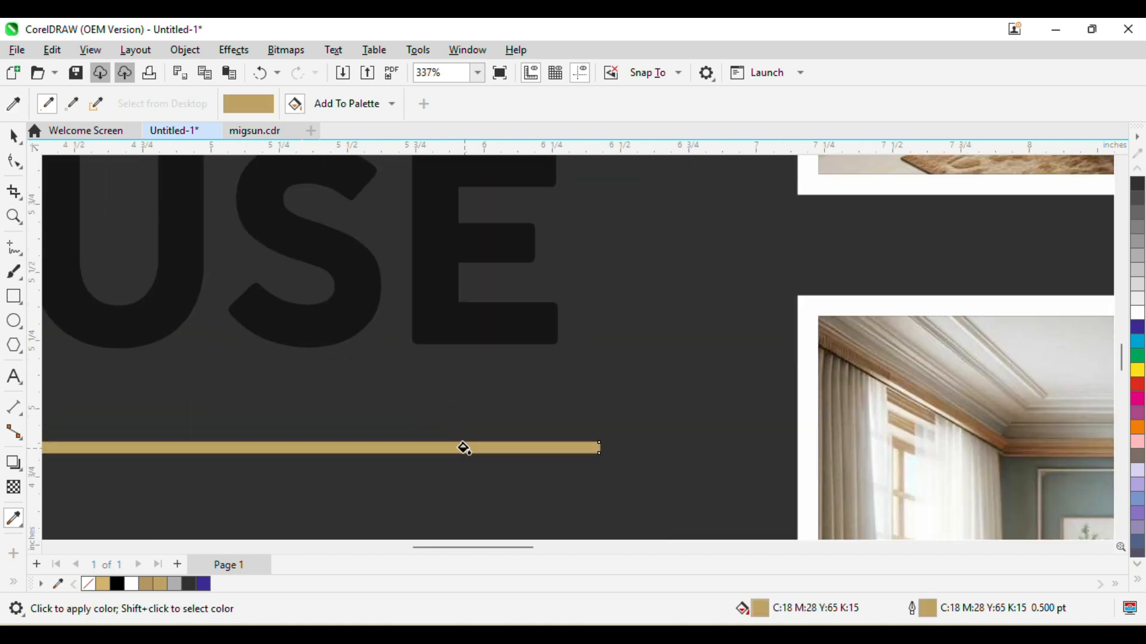
- Fill the whole heading with white and tighten its line spacing
scroll(464, 447, "down", 5)
left_click(1137, 312)
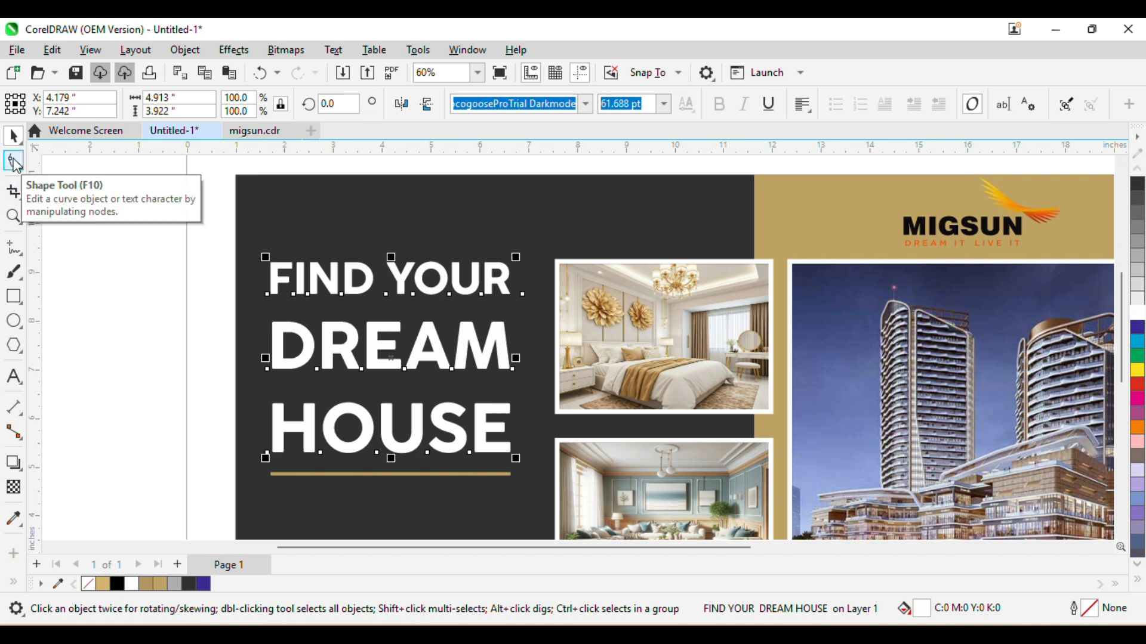
left_click(14, 162)
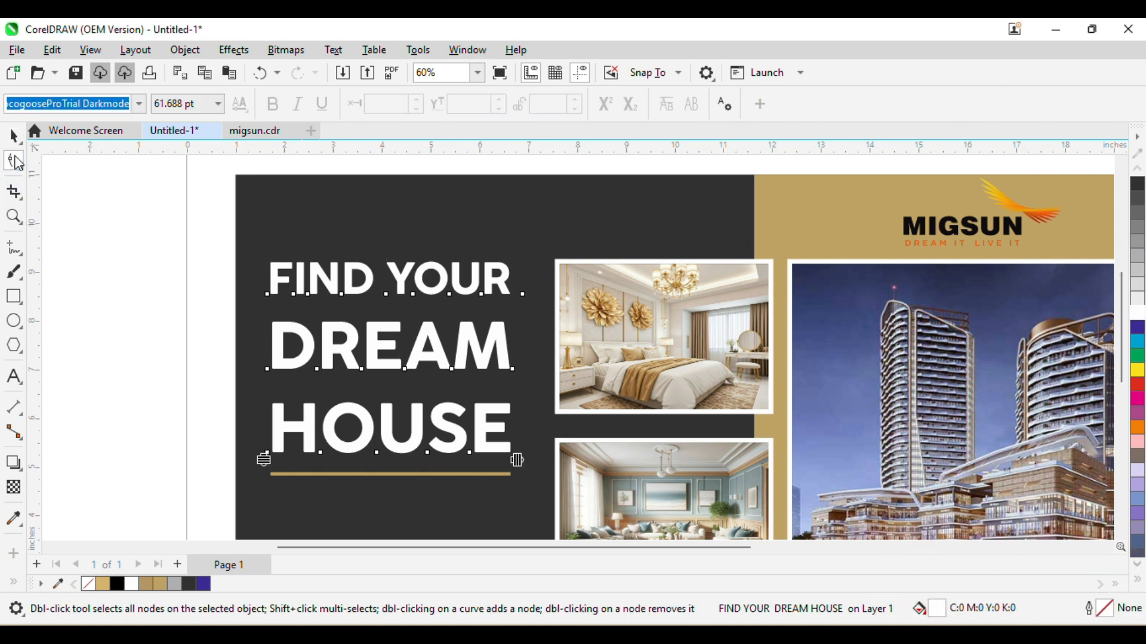
left_click_drag(263, 459, 256, 412)
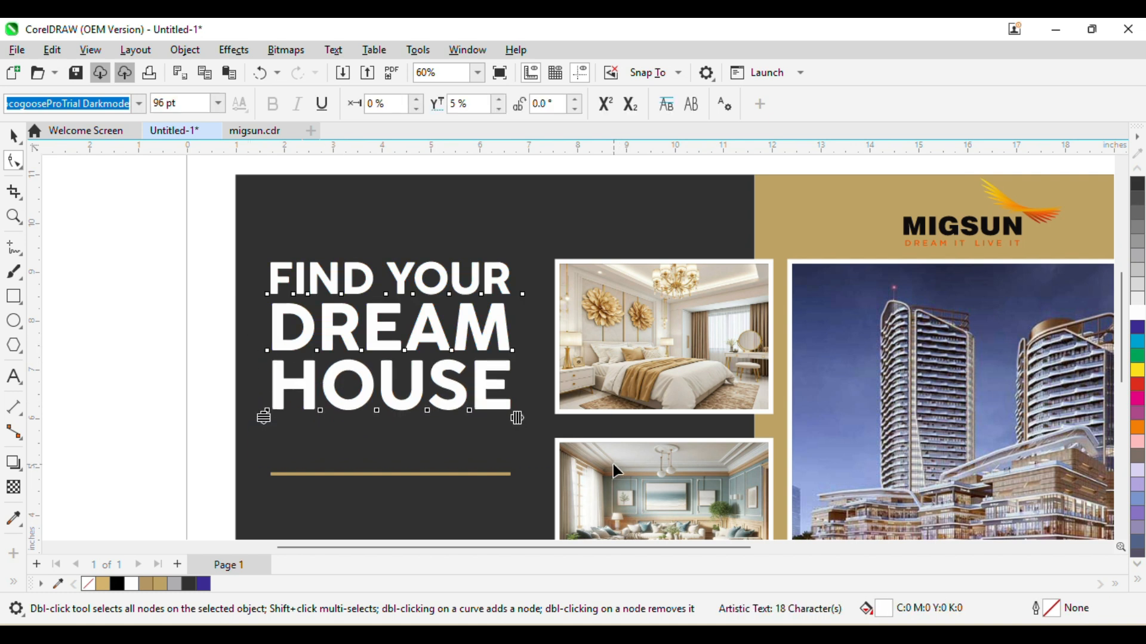
- Nudge the characters of the DREAM and HOUSE lines slightly down below FIND YOUR
left_click_drag(226, 336, 542, 472)
key("Down")
key("Down")
key("Down")
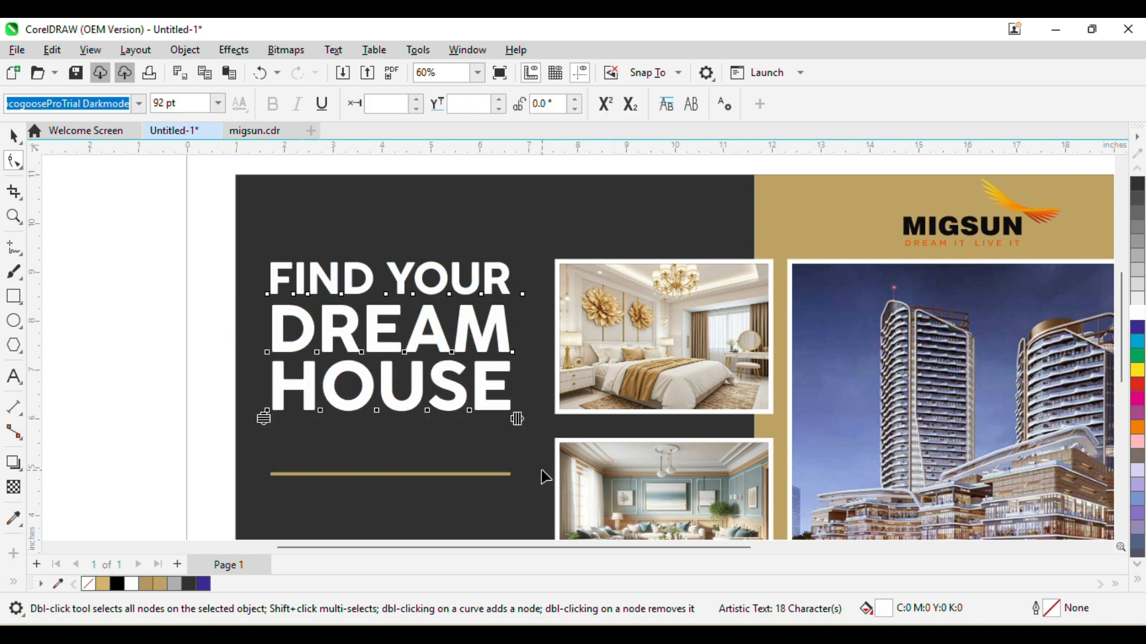
key("Up")
key("space")
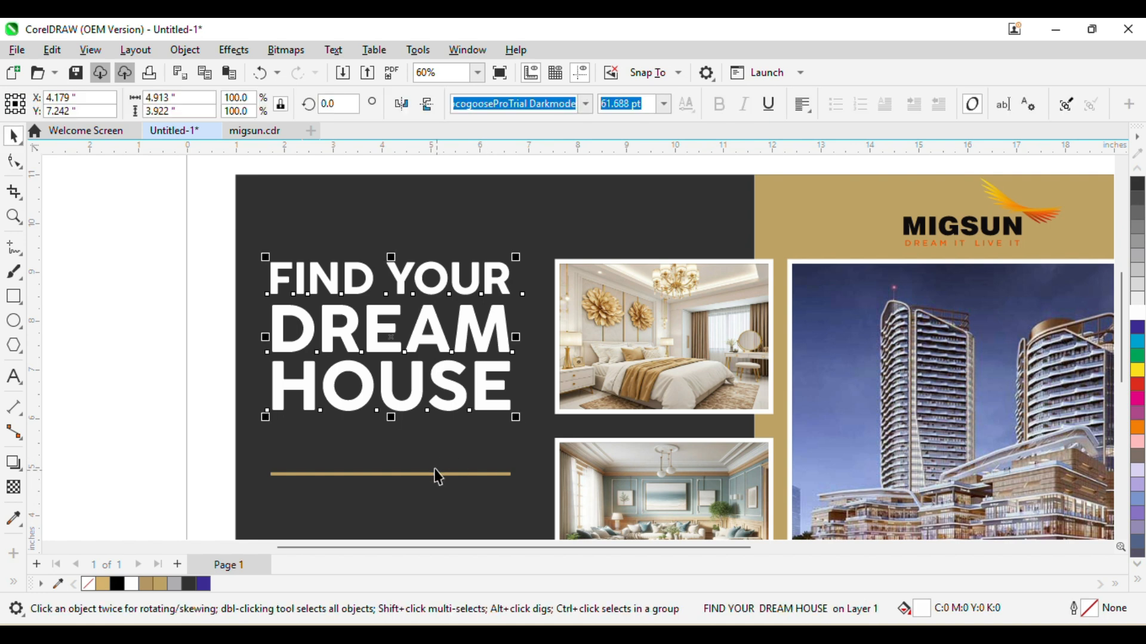
- Colour only the word DREAM in the document's gold, C18 M28 Y65 K15
left_click(14, 162)
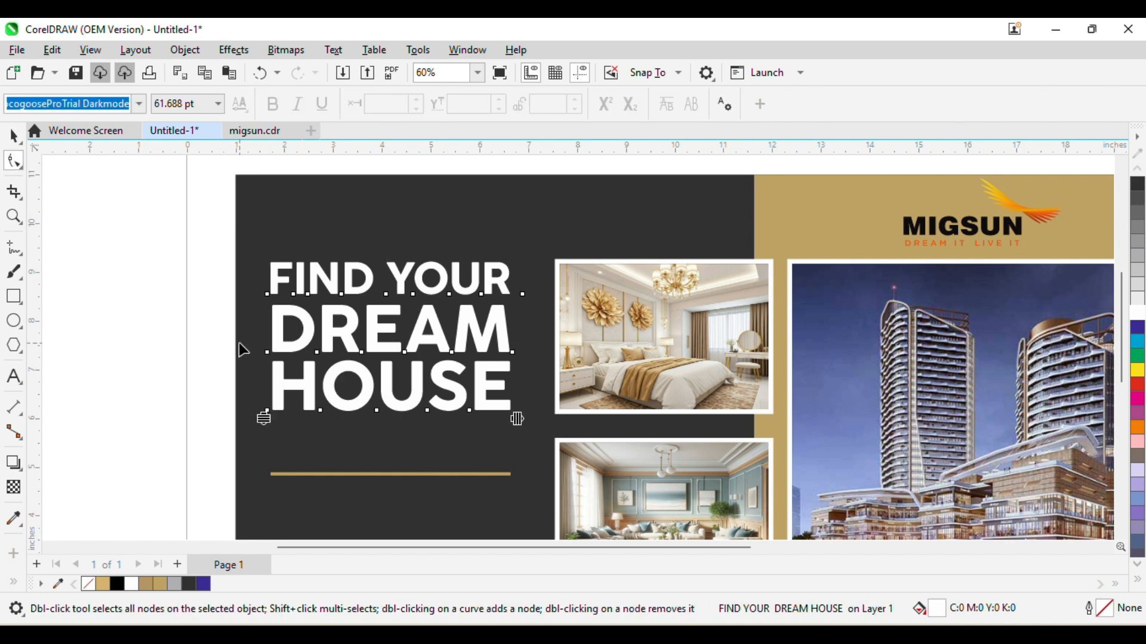
left_click_drag(241, 345, 556, 366)
left_click(161, 585)
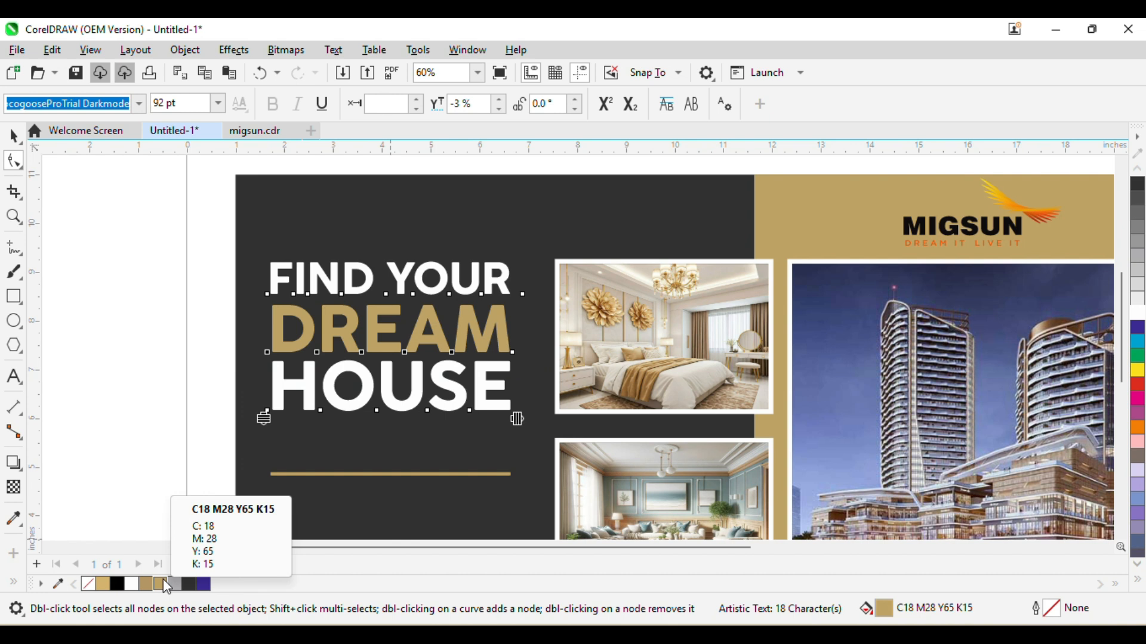
key("space")
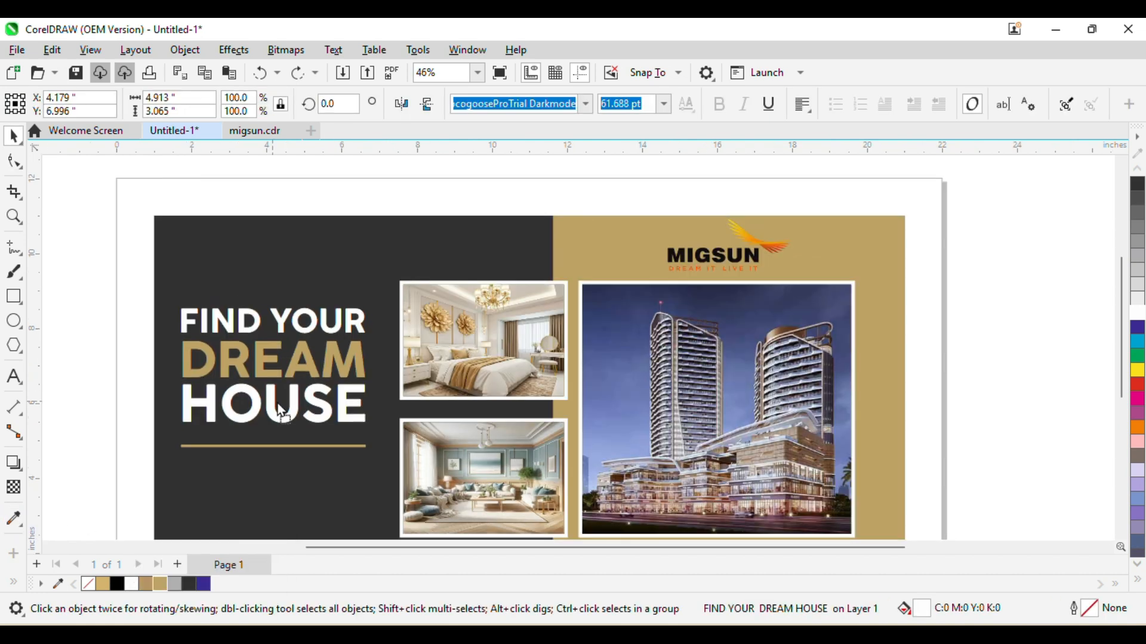
- Nudge the whole heading slightly down towards the gold bar
key("Down")
key("Down")
key("Down")
key("Down")
key("Down")
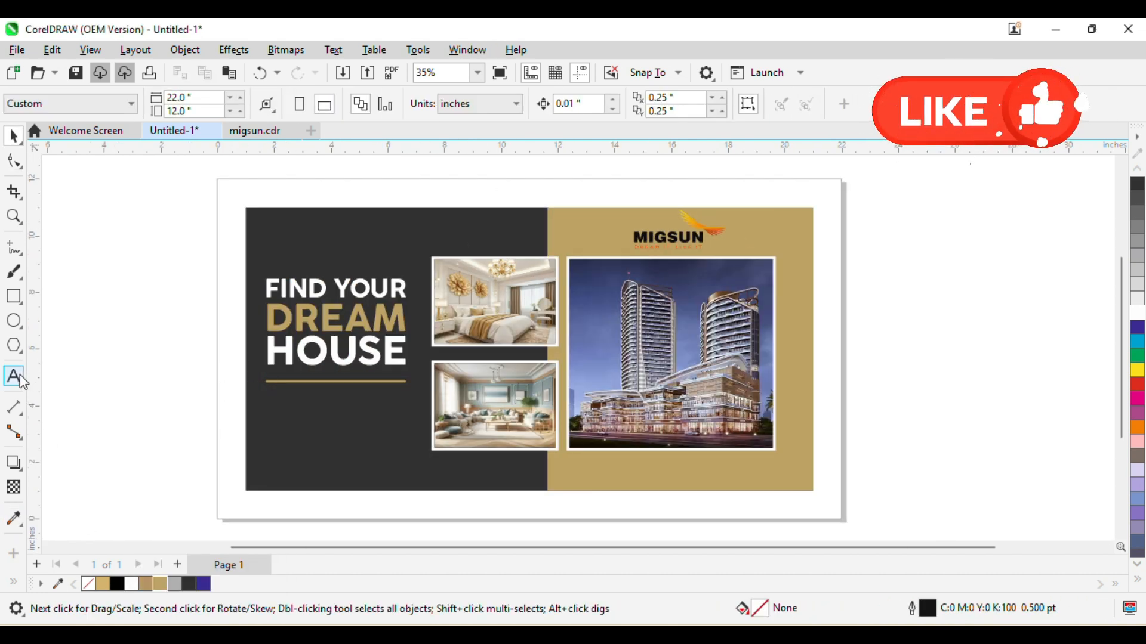
left_click(14, 377)
left_click(596, 474)
key("ctrl+v")
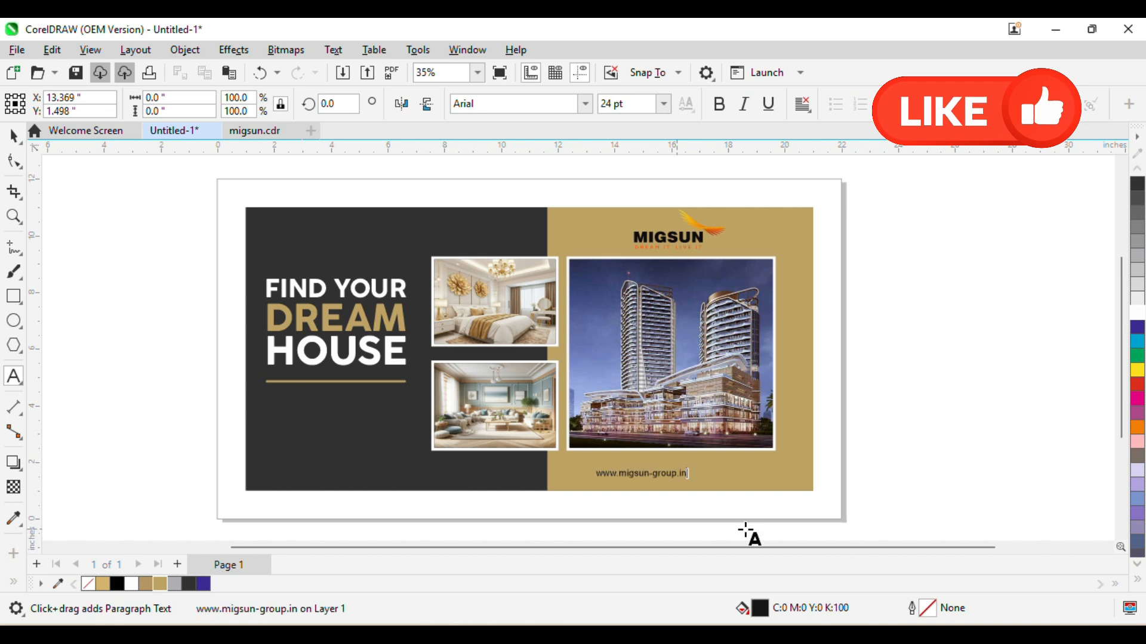
left_click(14, 136)
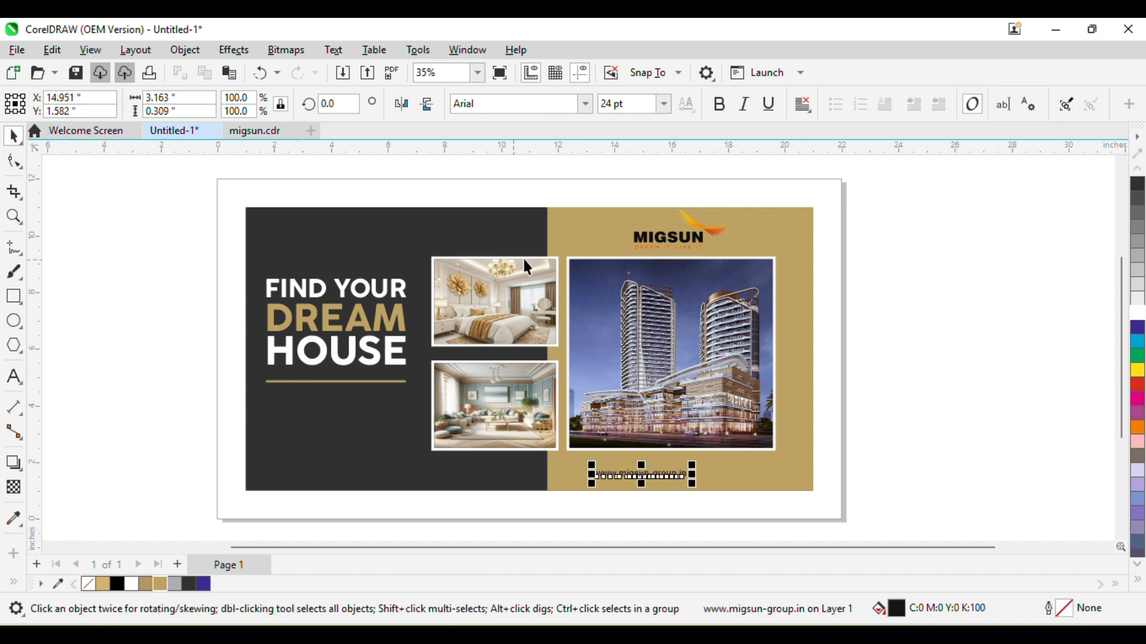
- Make the web address bold and enlarge it to about 45.9 pt
scroll(688, 365, "up", 1)
left_click_drag(678, 363, 588, 278)
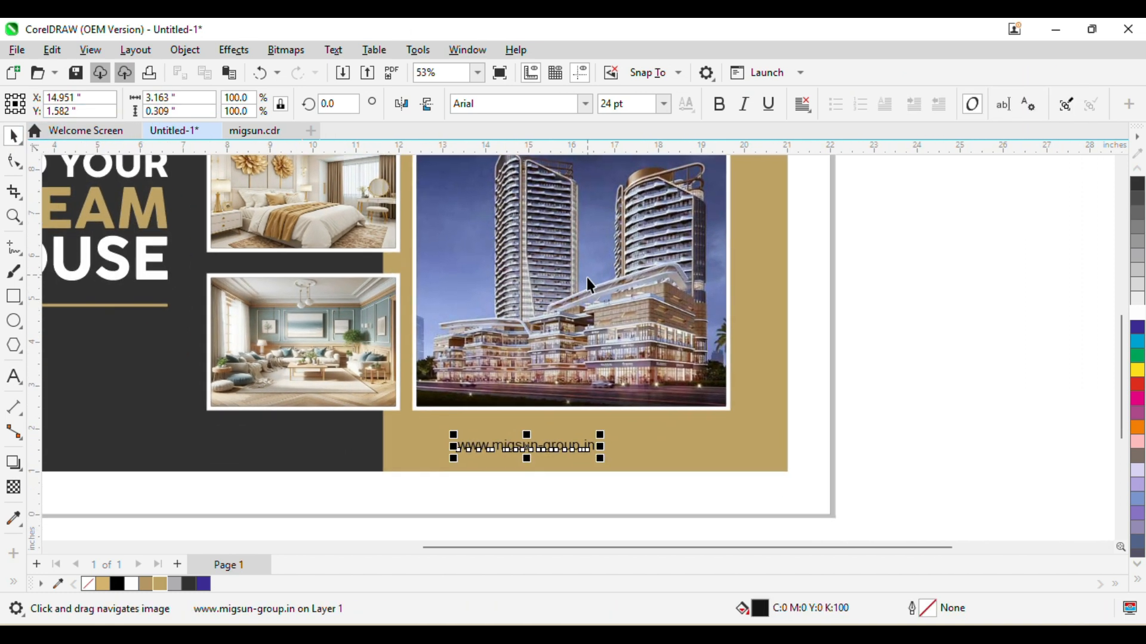
left_click(726, 103)
left_click_drag(625, 468, 683, 473)
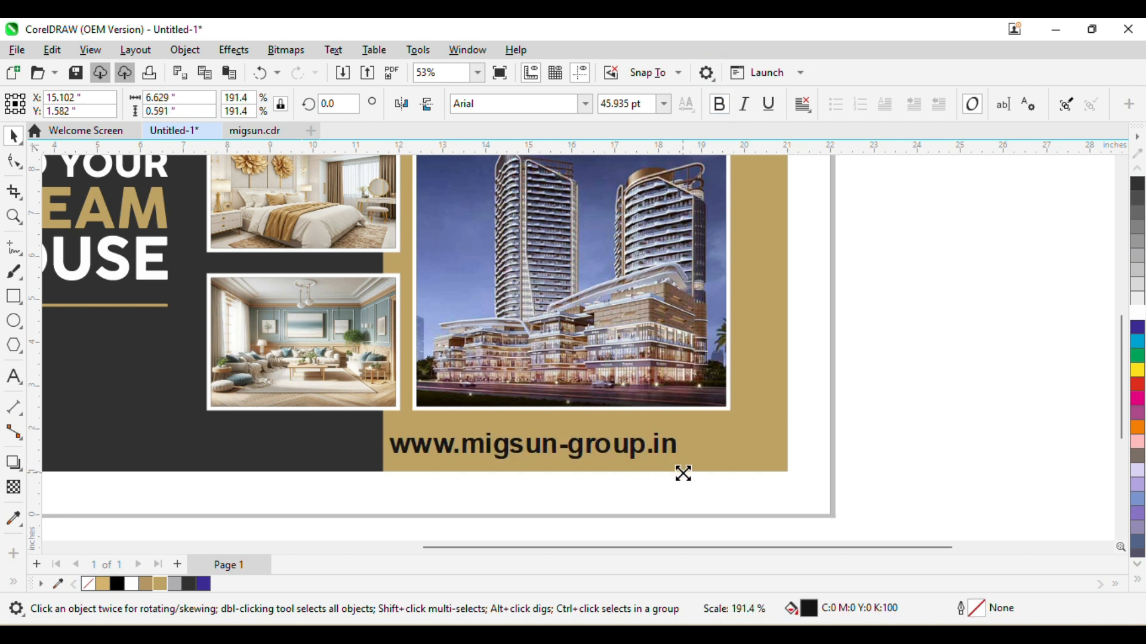
- Centre the web address horizontally on the gold background rectangle
left_click(724, 447, "shift")
key("c")
left_click(883, 422)
left_click(710, 447)
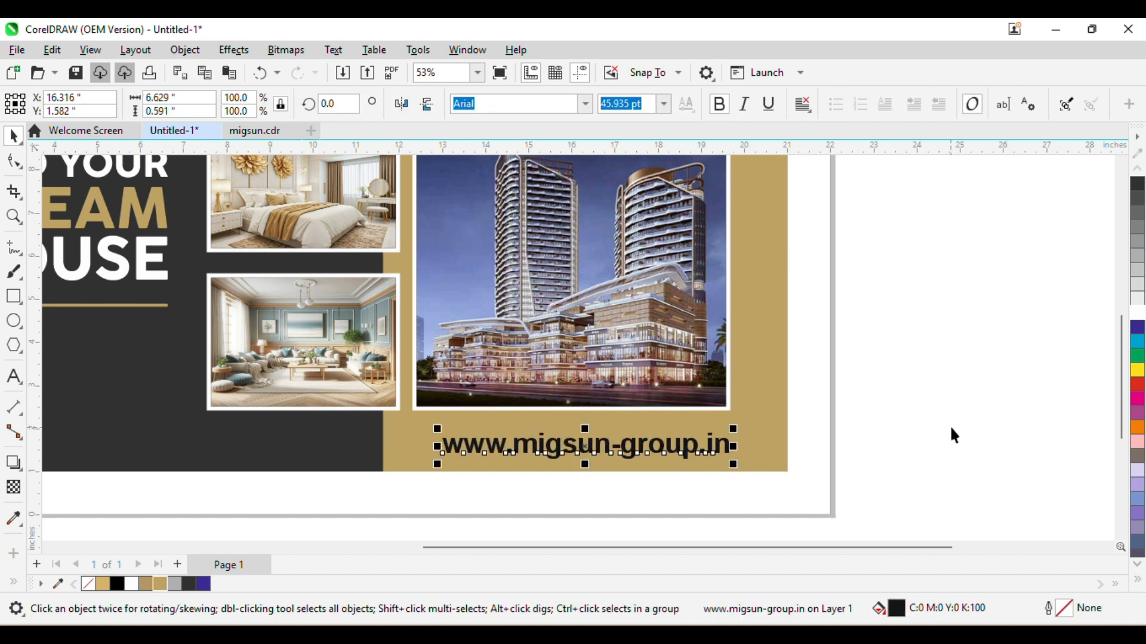
- Centre the web address under the large tower frame and resize it in white to about 38.5 pt
left_click(658, 365, "shift")
key("c")
left_click(657, 493)
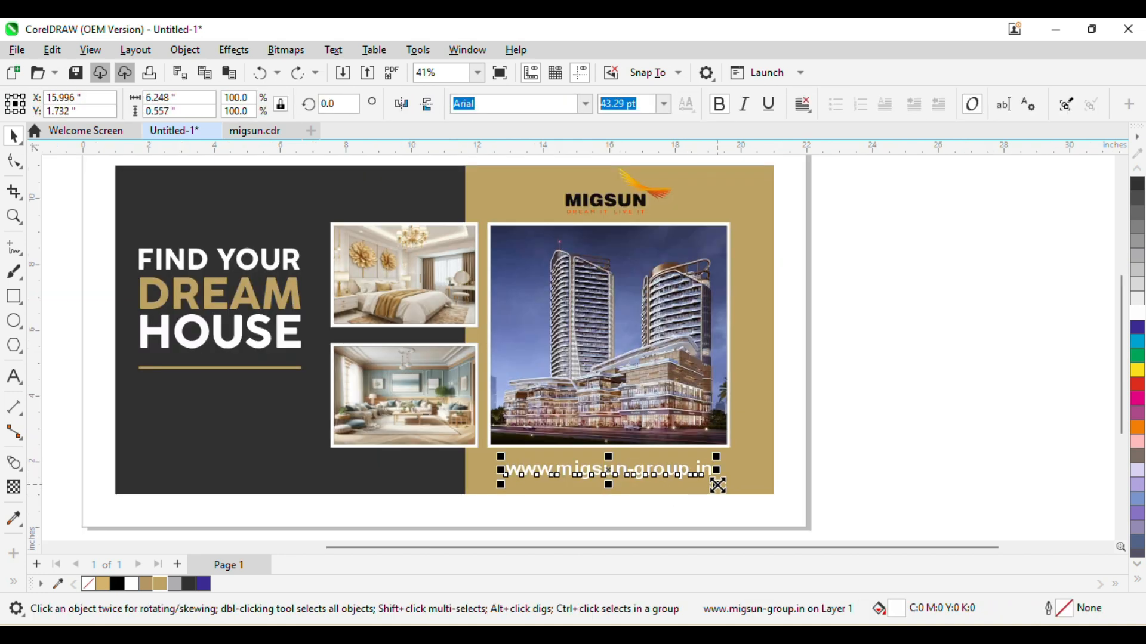
left_click_drag(718, 484, 707, 487)
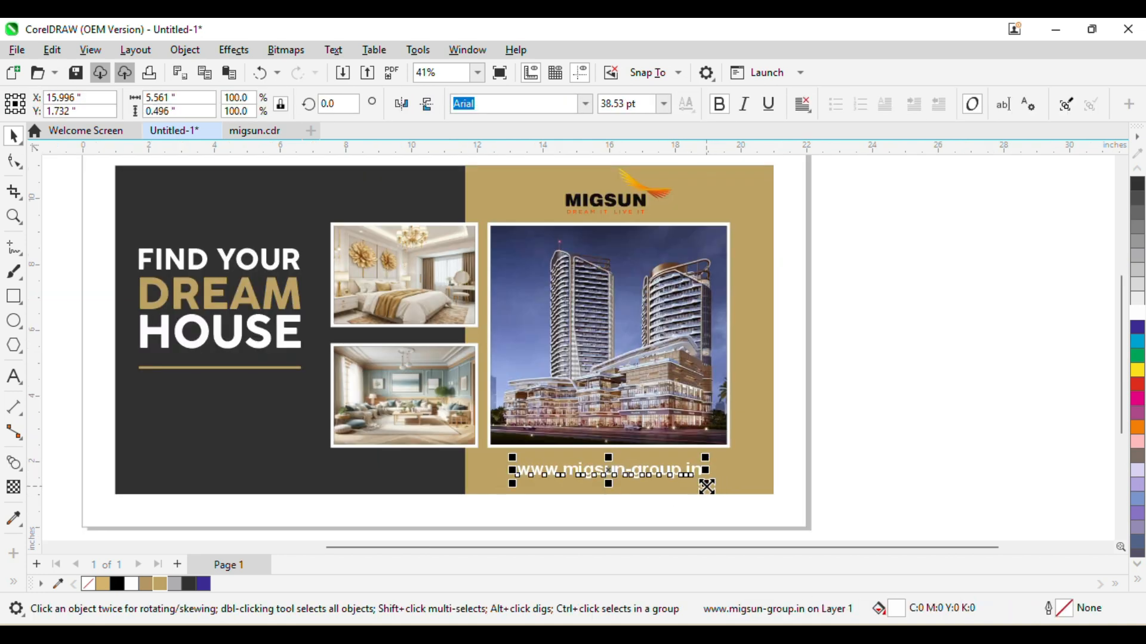
- Apply a drop shadow to the web address, running from its first letter to its last
scroll(680, 468, "up", 2)
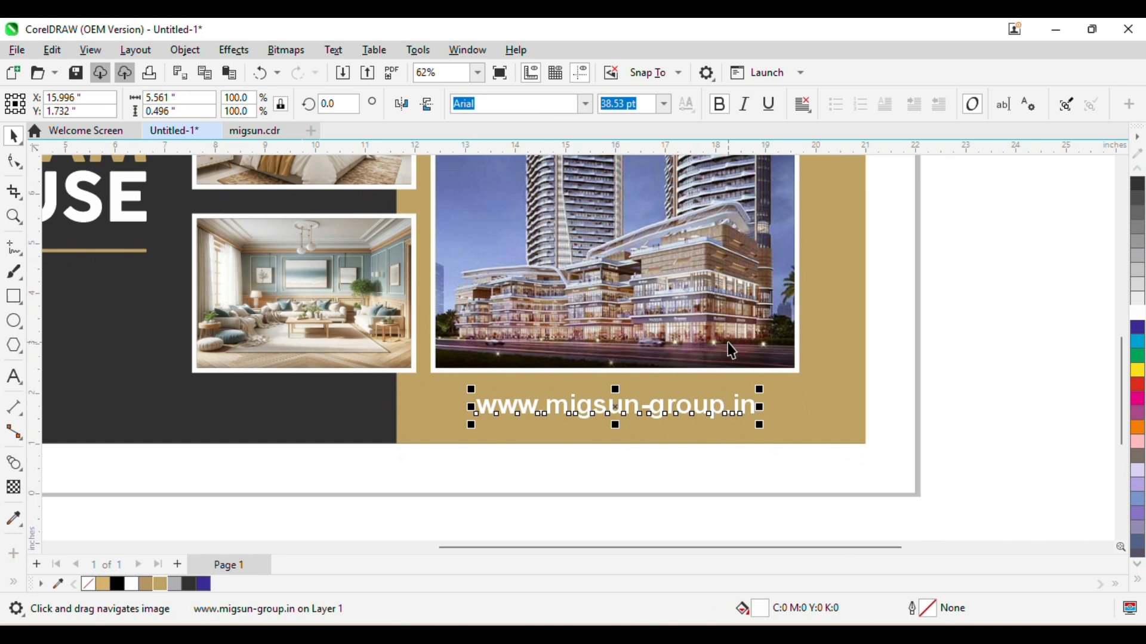
left_click(27, 477)
left_click(37, 464)
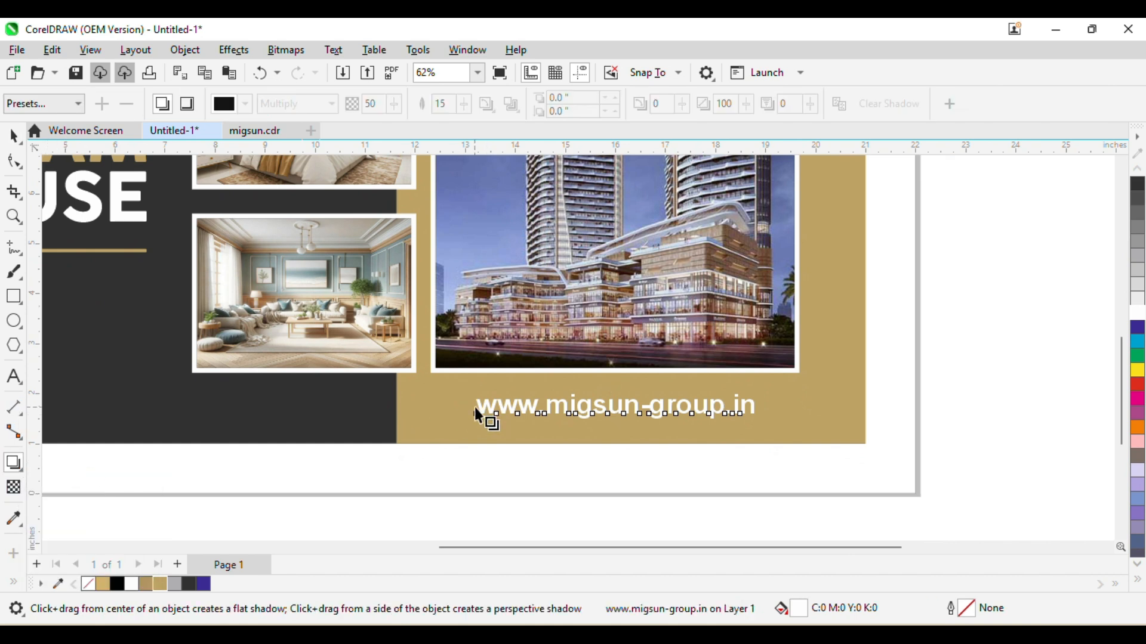
left_click_drag(483, 412, 736, 402)
scroll(763, 421, "up", 4)
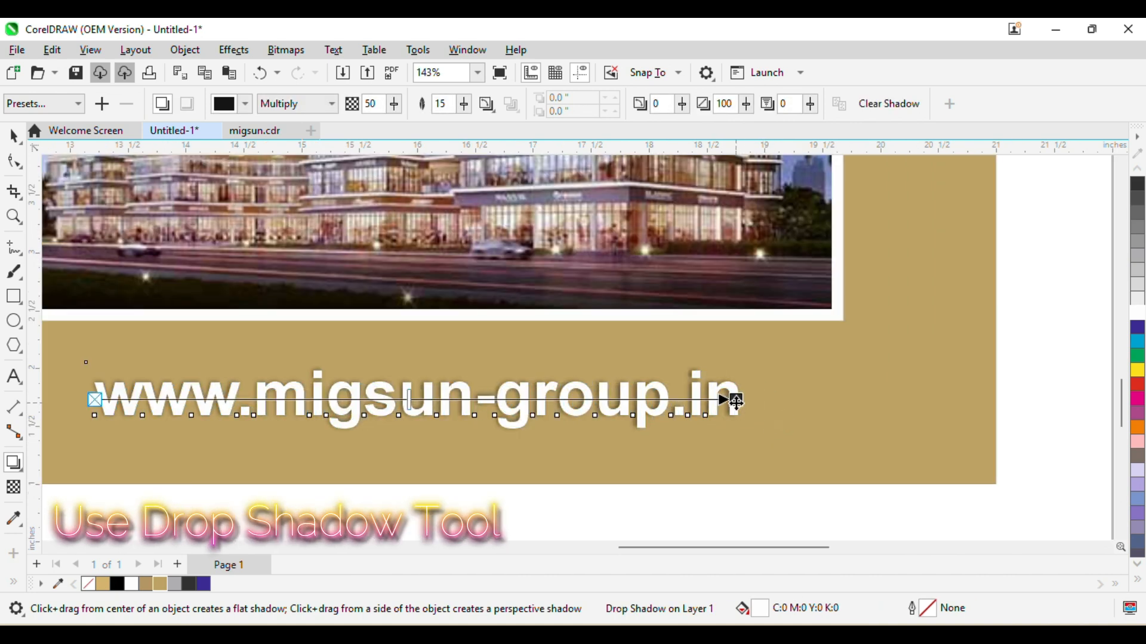
- Try the Inner Top Right shadow preset on the web address and undo it
key("space")
left_click(44, 104)
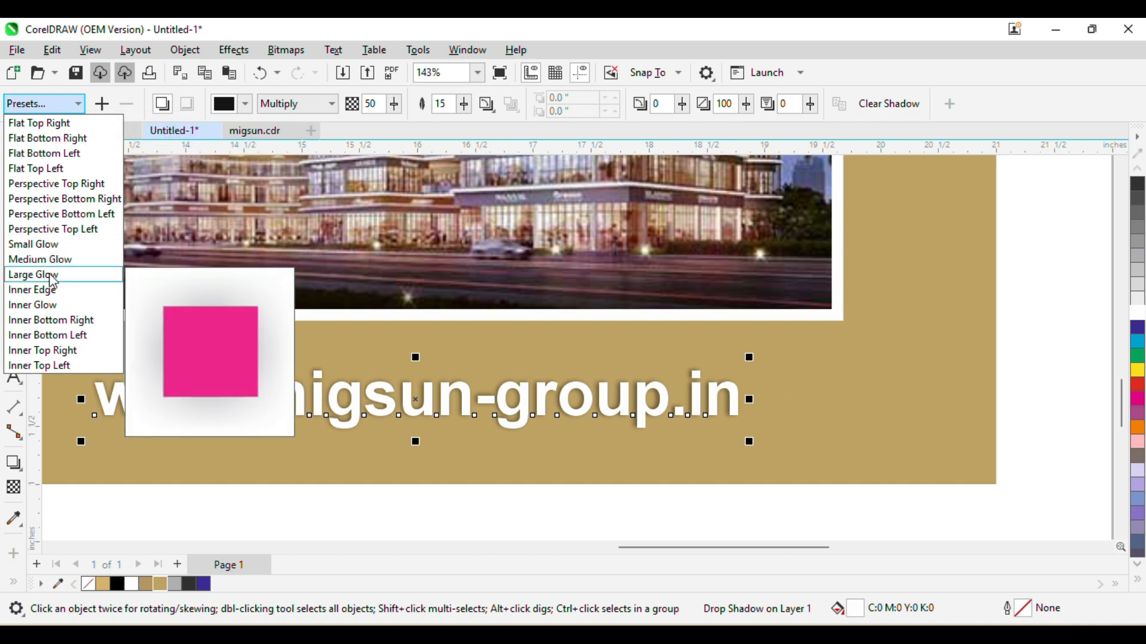
left_click(87, 351)
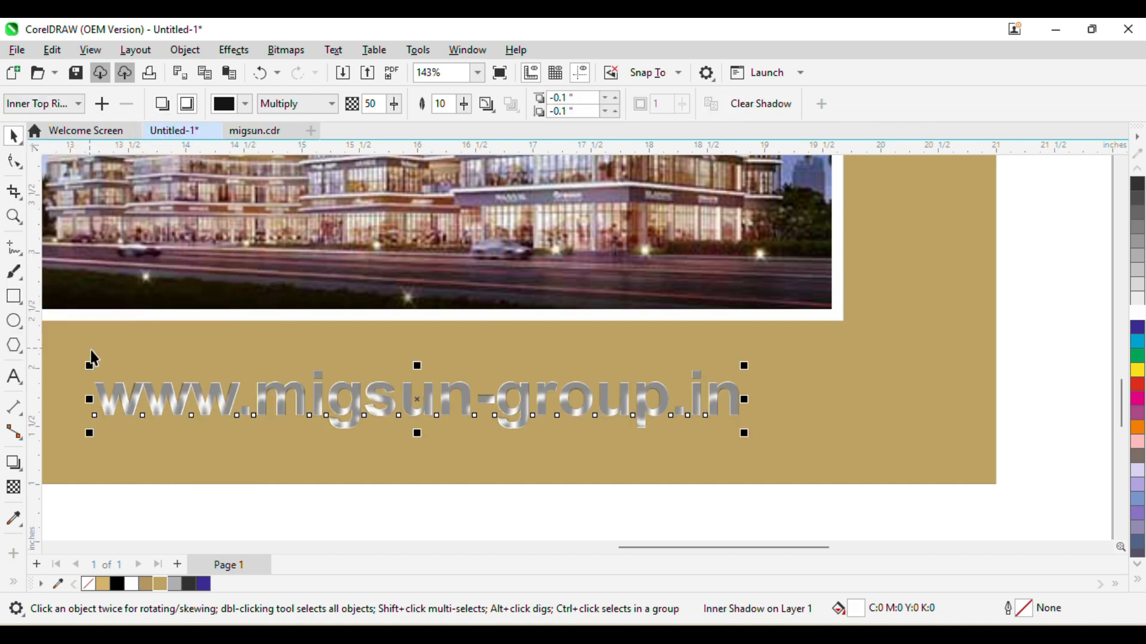
key("ctrl+z")
left_click(339, 505)
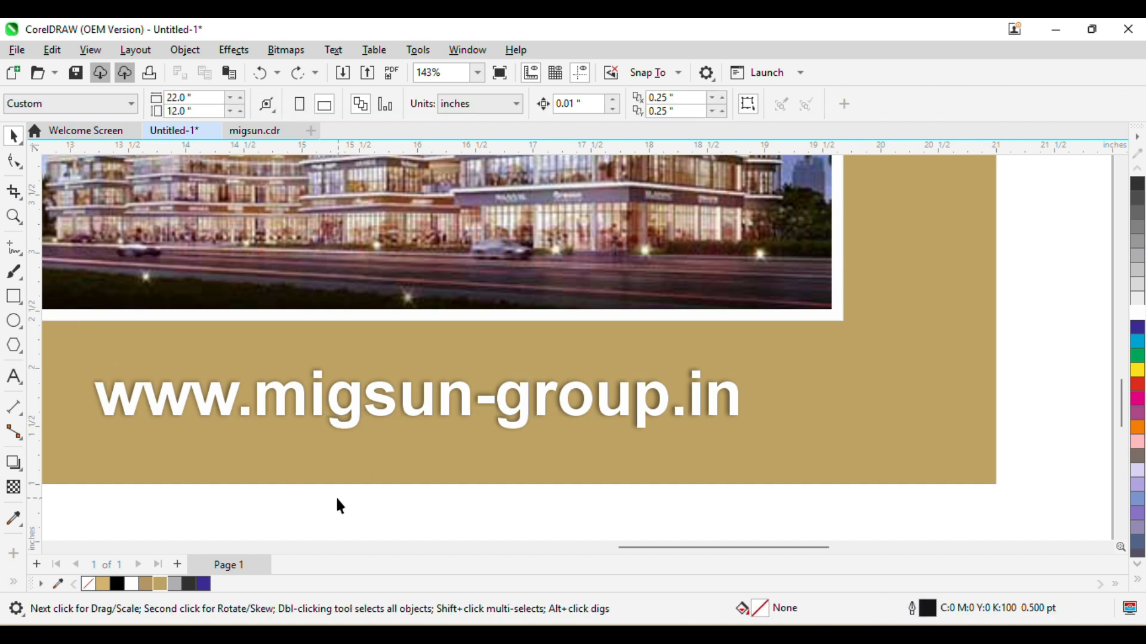
- Draw a polygon about 4.5 by 4.2 inches over the banner's outer dark edge and give it 6 sides
scroll(470, 395, "down", 1)
scroll(291, 497, "up", 2)
scroll(247, 257, "up", 2)
left_click_drag(247, 257, 476, 263)
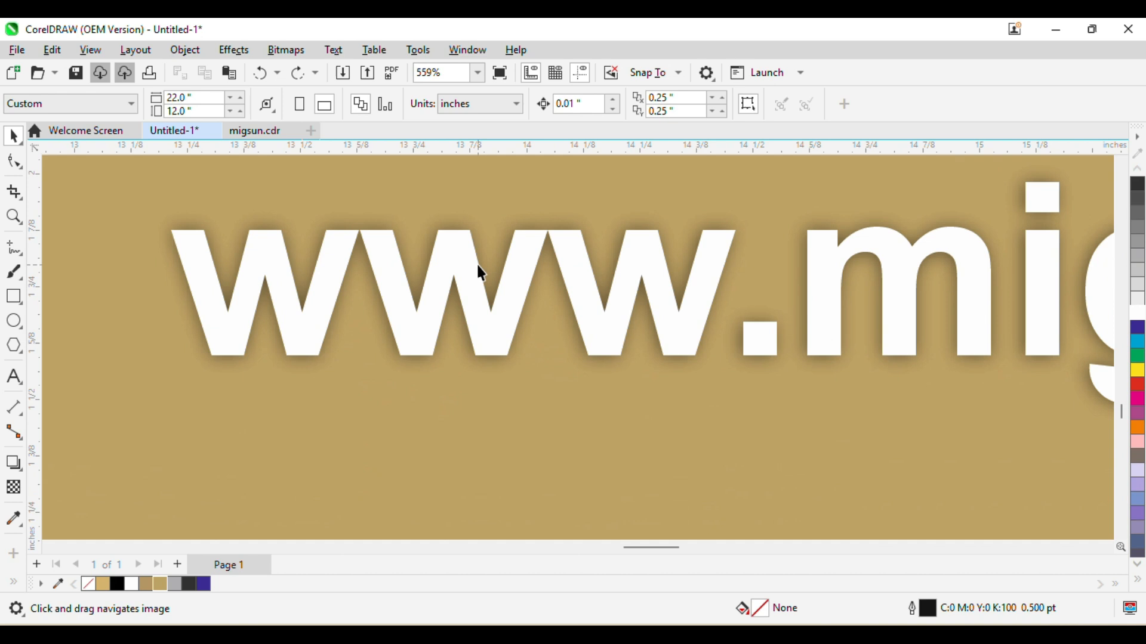
scroll(496, 292, "down", 4)
scroll(751, 396, "down", 3)
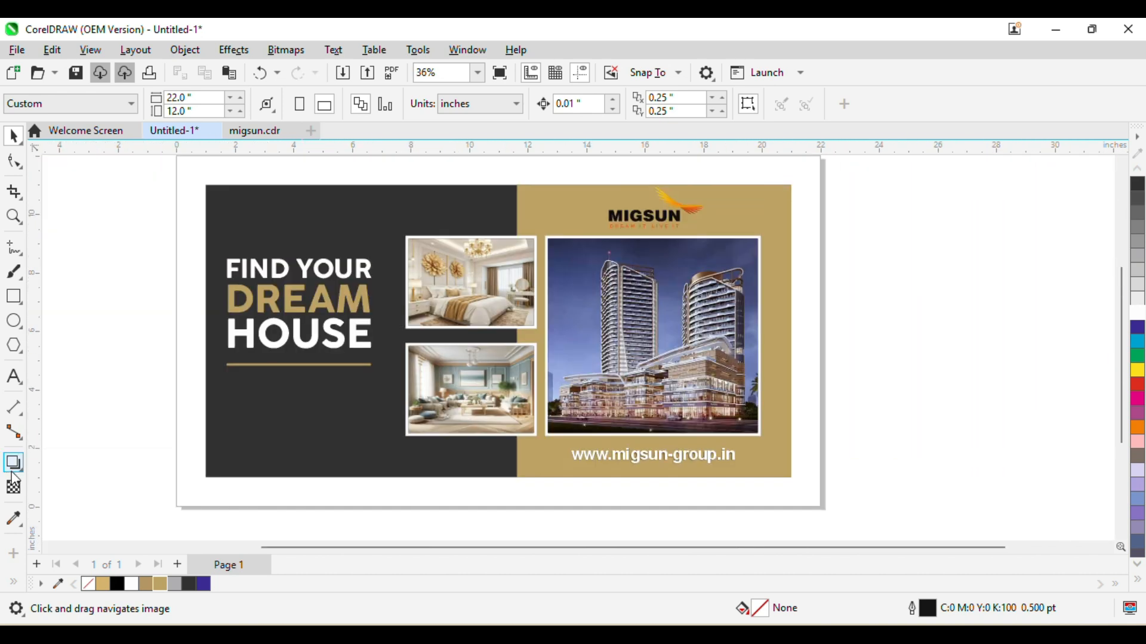
left_click(18, 348)
mouse_move(104, 295)
left_mouse_down()
mouse_move(192, 417)
mouse_move(244, 429)
left_mouse_up()
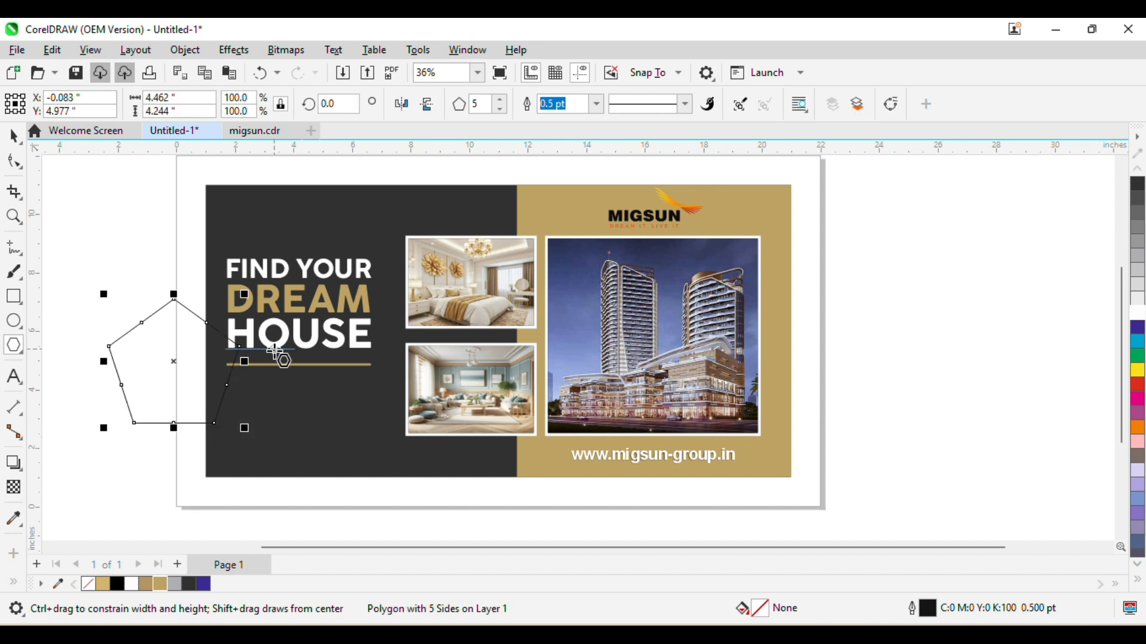
left_click(500, 102)
- Move the hexagon over the gap between the framed pictures and shrink it to about 2.8 by 3.2 inches
left_click_drag(131, 338, 561, 360)
scroll(637, 311, "up", 1)
left_click_drag(612, 267, 590, 276)
left_click(919, 274)
left_click(574, 325)
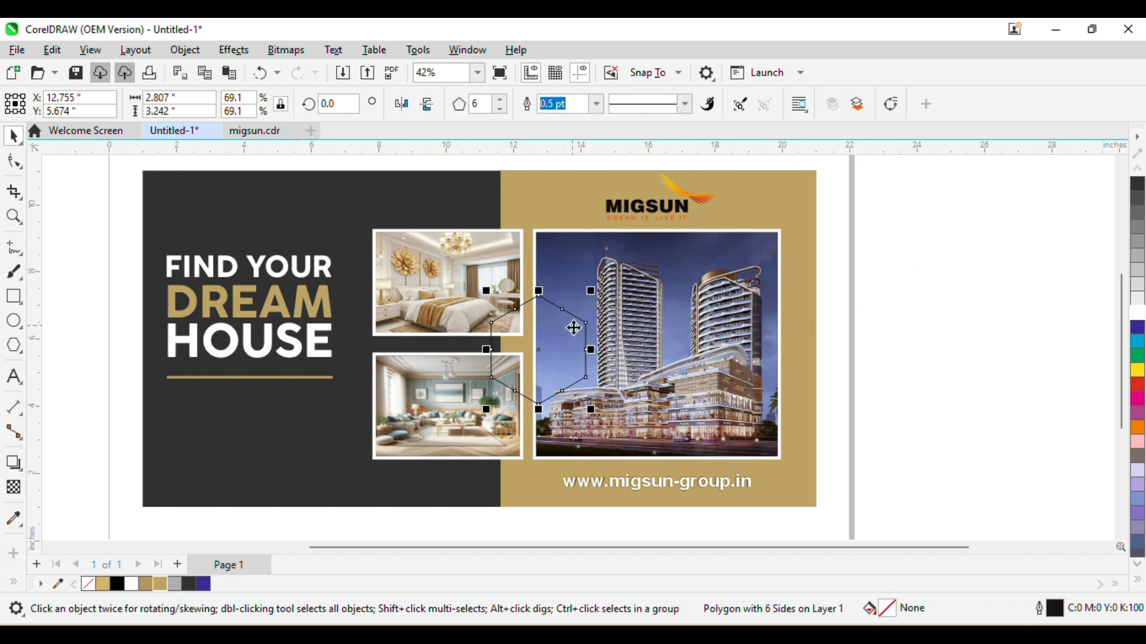
- Move the hexagon clear of the banner and group the three framed pictures
left_click(660, 328)
left_click(498, 258, "shift")
left_click(946, 276)
left_click_drag(591, 334, 1024, 200)
left_click_drag(864, 225, 305, 469)
key("ctrl+g")
key("Escape")
- Return the hexagon to the pictures' vertical centre, over the gap between them, and scale it to about 2.5 by 2.9 inches
left_click_drag(1008, 253, 545, 353)
left_click(602, 266, "shift")
left_click(555, 341)
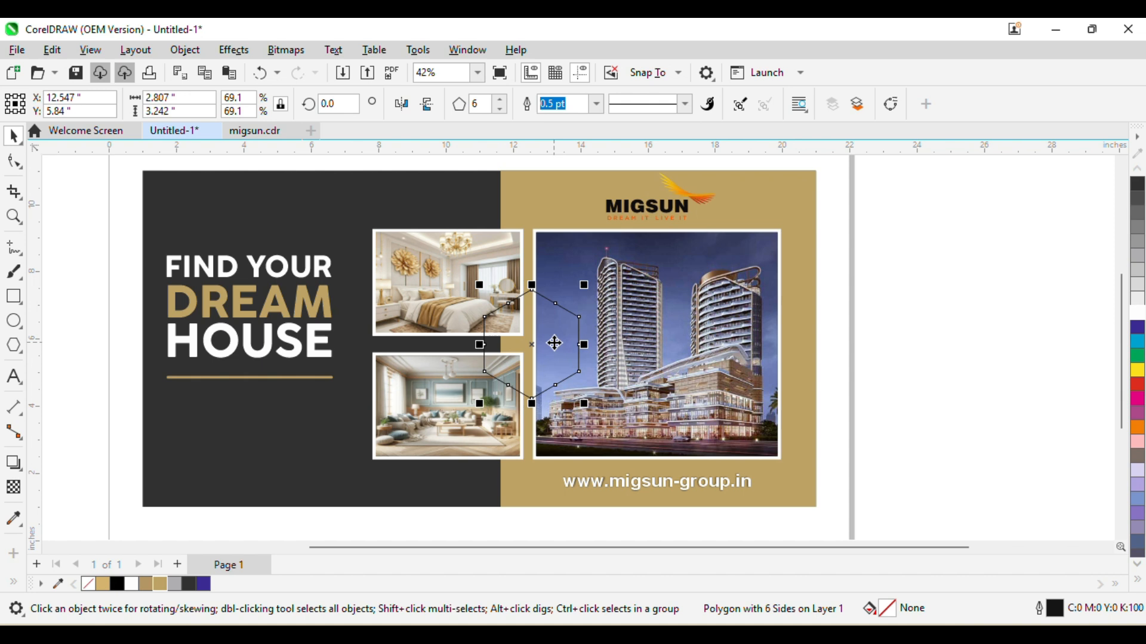
scroll(555, 339, "up", 2)
left_click_drag(605, 229, 596, 243)
scroll(596, 243, "down", 2)
left_click(988, 255)
left_click(551, 292)
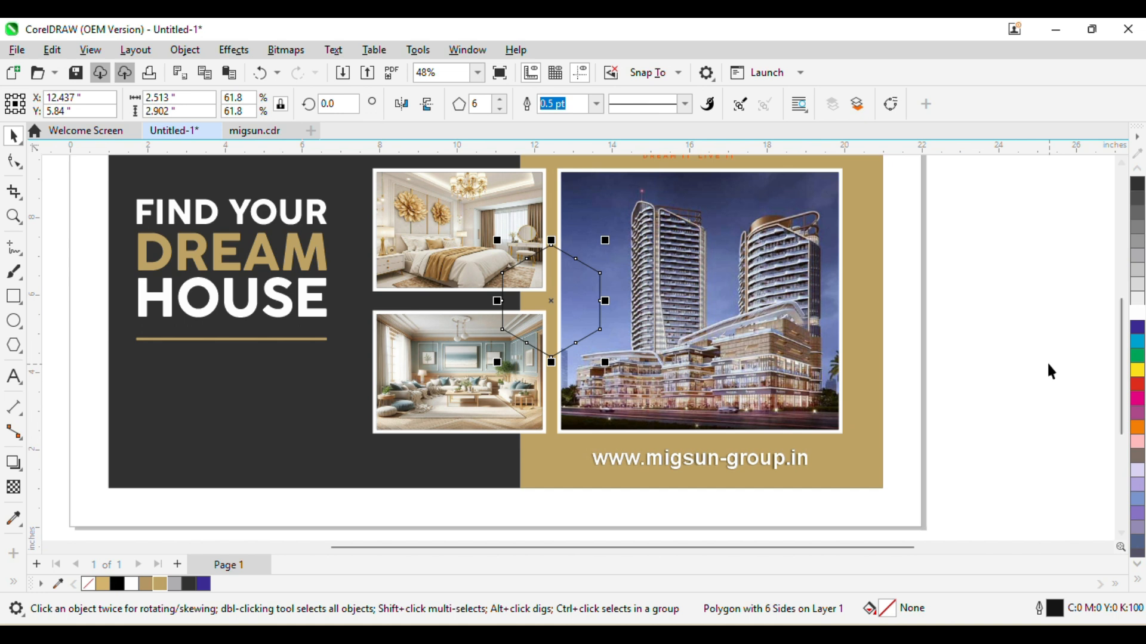
- Add a one-step inside contour with 0.1 inch offset to the hexagon and colour it dark grey with a white border
key("ctrl+F9")
scroll(1026, 477, "down", 1)
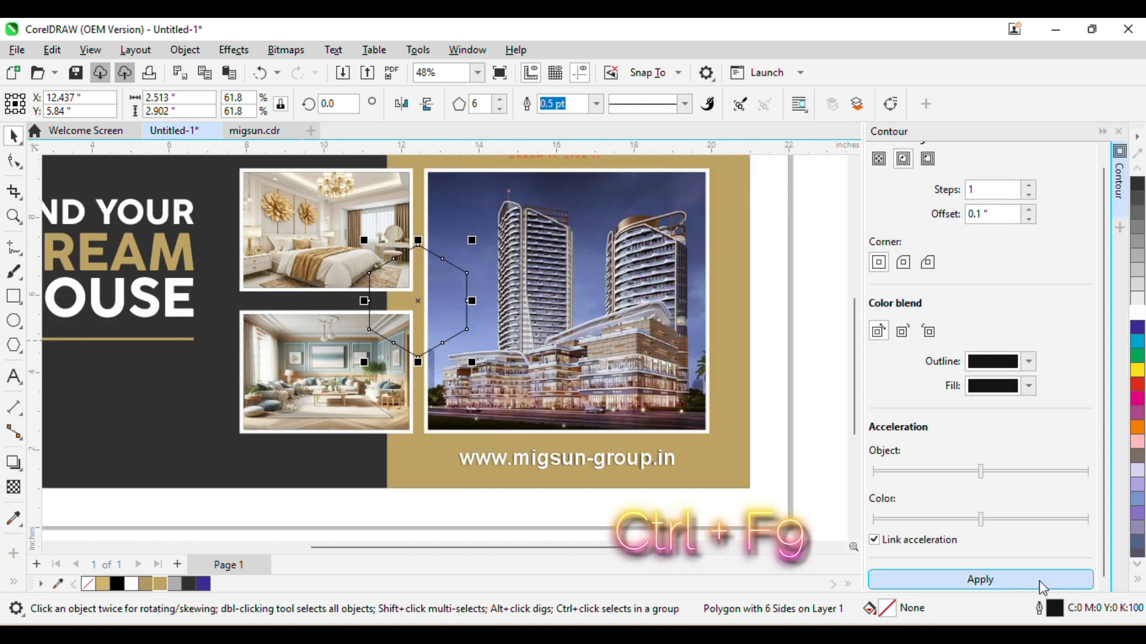
left_click(1039, 580)
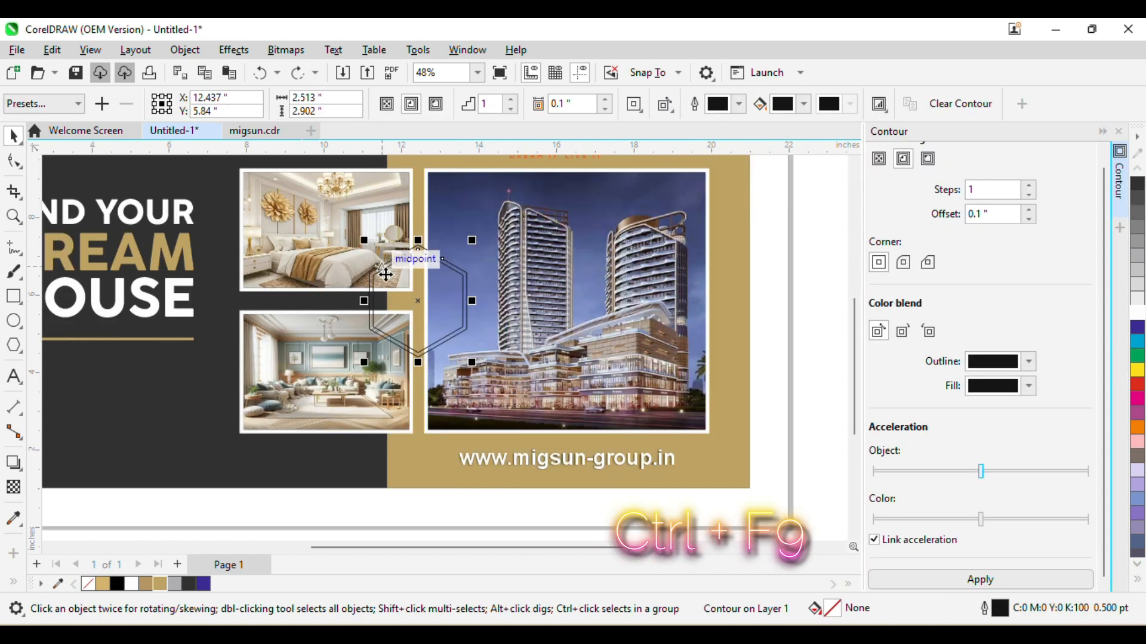
scroll(404, 284, "up", 2)
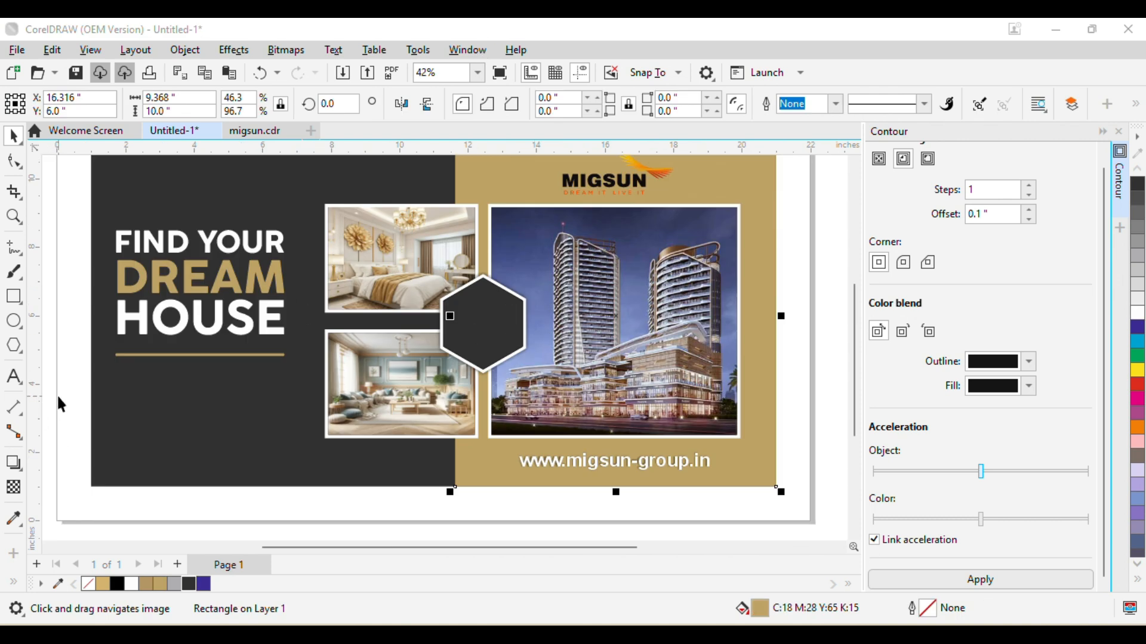
left_click(62, 405)
- Add the artistic text "Price Start" on the dark area below the gold line
left_click(14, 377)
left_click(170, 388)
type("Price")
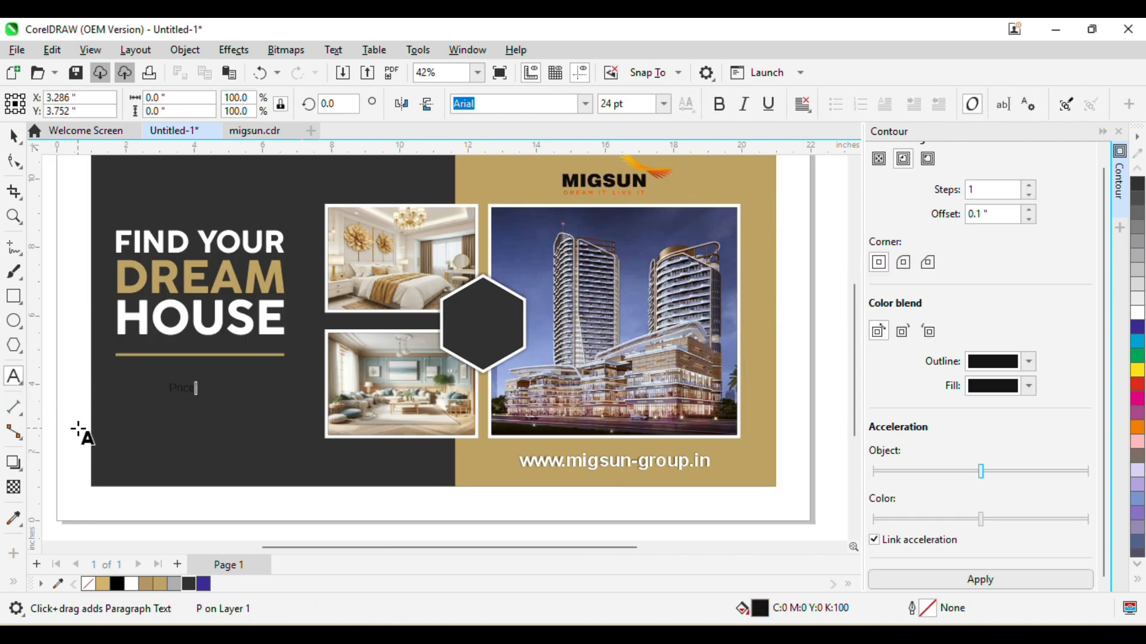
type(" Start")
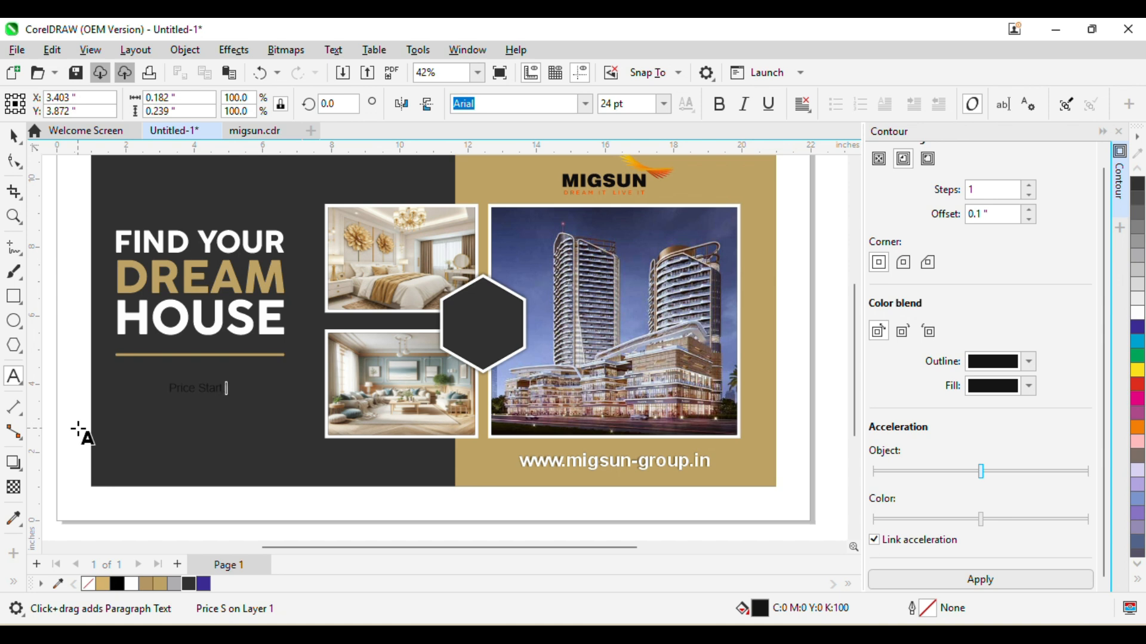
left_click(13, 136)
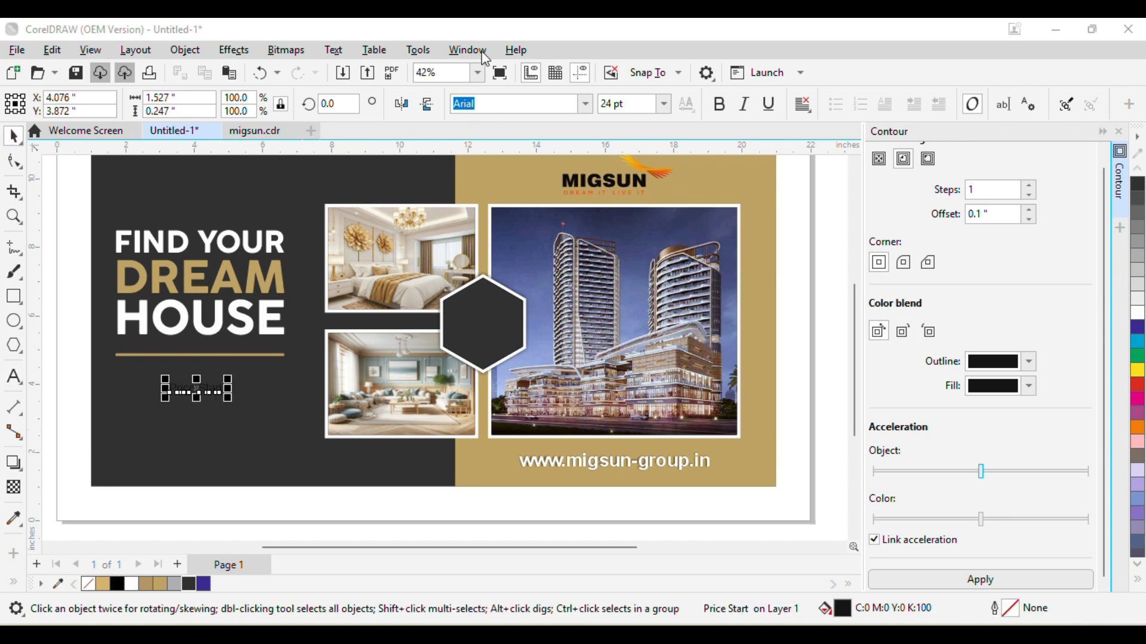
- Place "Price Start" below the living-room picture and a copy of it just under the gold line
left_click_drag(212, 380, 238, 428)
left_click_drag(367, 457, 156, 376)
right_click(157, 376)
- Retype the copied text as "Coming Soon" and add a second line below reading "Coming Soon The Perfect Home To Start A Family"
key("F8")
key("ctrl+a")
type("Coming")
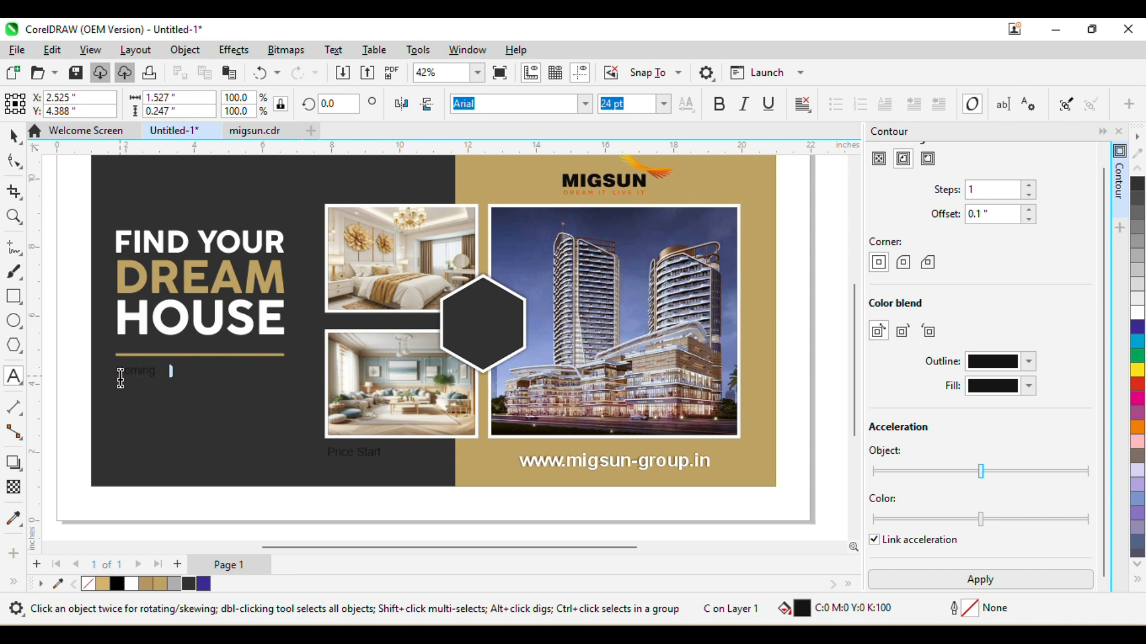
type(" Soon A")
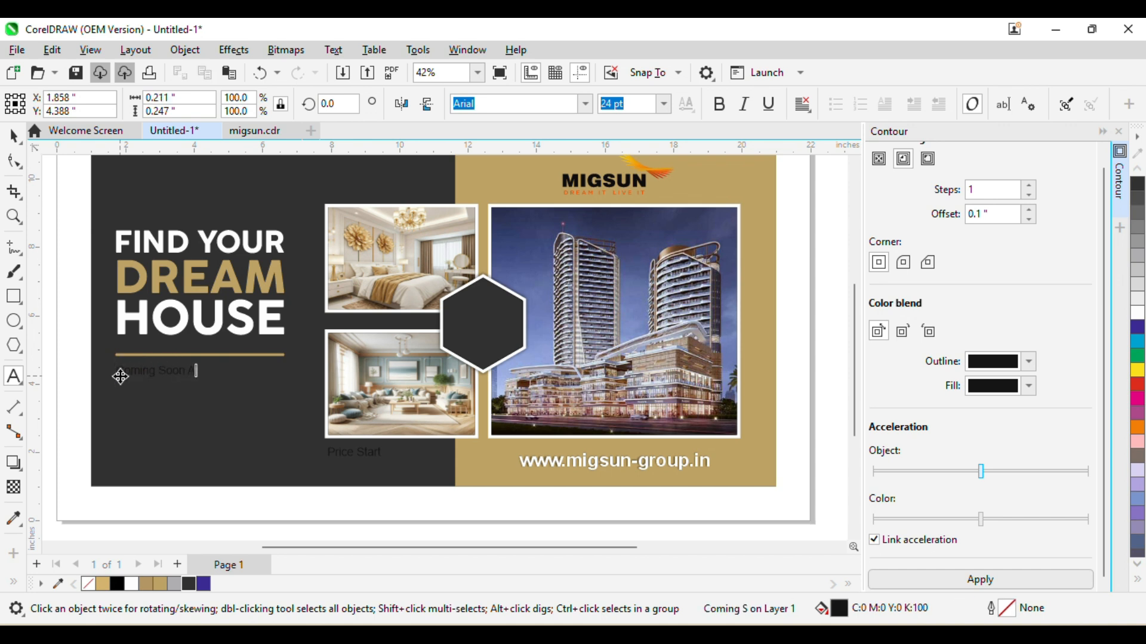
type(" Pr")
type("rfect Home To Start A Family")
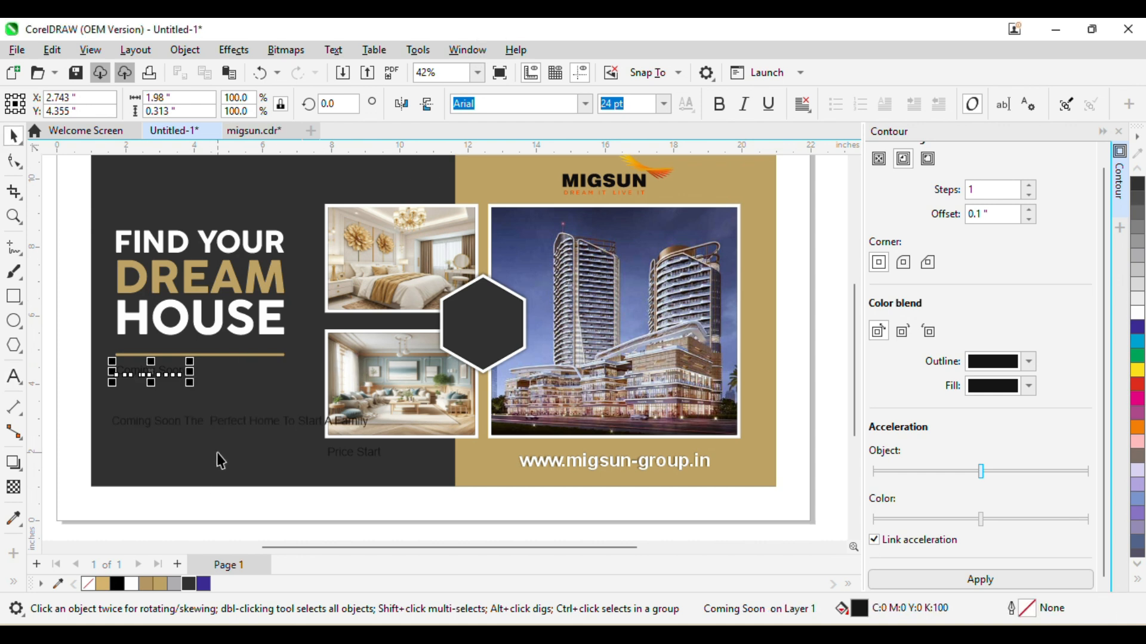
- Delete "Coming Soon" from the longer line, leaving "The Perfect Home To Start A Family"
left_click(225, 421)
key("BackSpace")
key("BackSpace")
key("BackSpace")
key("BackSpace")
key("BackSpace")
key("BackSpace")
key("BackSpace")
key("BackSpace")
key("BackSpace")
key("BackSpace")
key("BackSpace")
key("BackSpace")
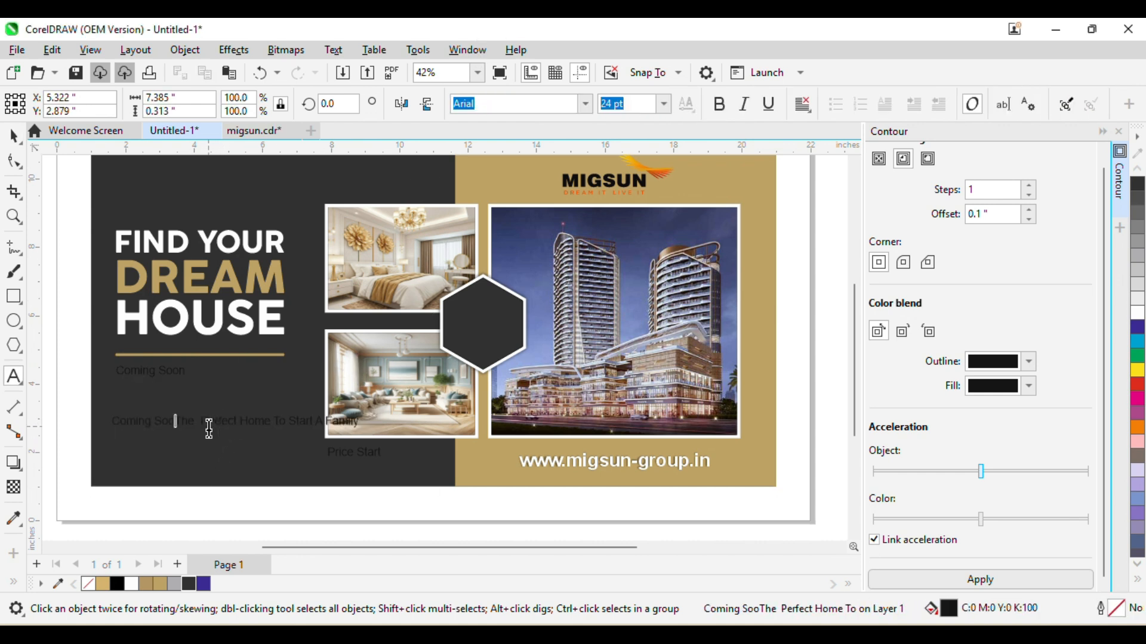
left_click(20, 140)
- Close the contour settings and set the separate "Coming Soon" text in the Fake Serif font
left_click(195, 374)
left_click(184, 372)
left_click_drag(319, 382, 650, 372)
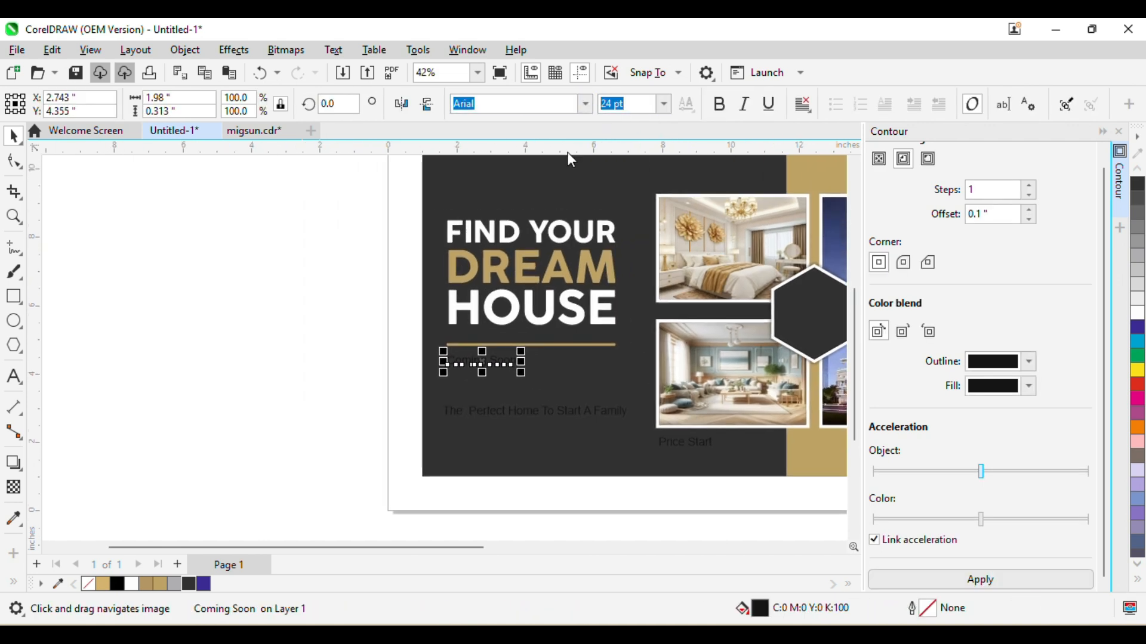
left_click_drag(567, 153, 609, 184)
left_click(1118, 132)
left_click(585, 104)
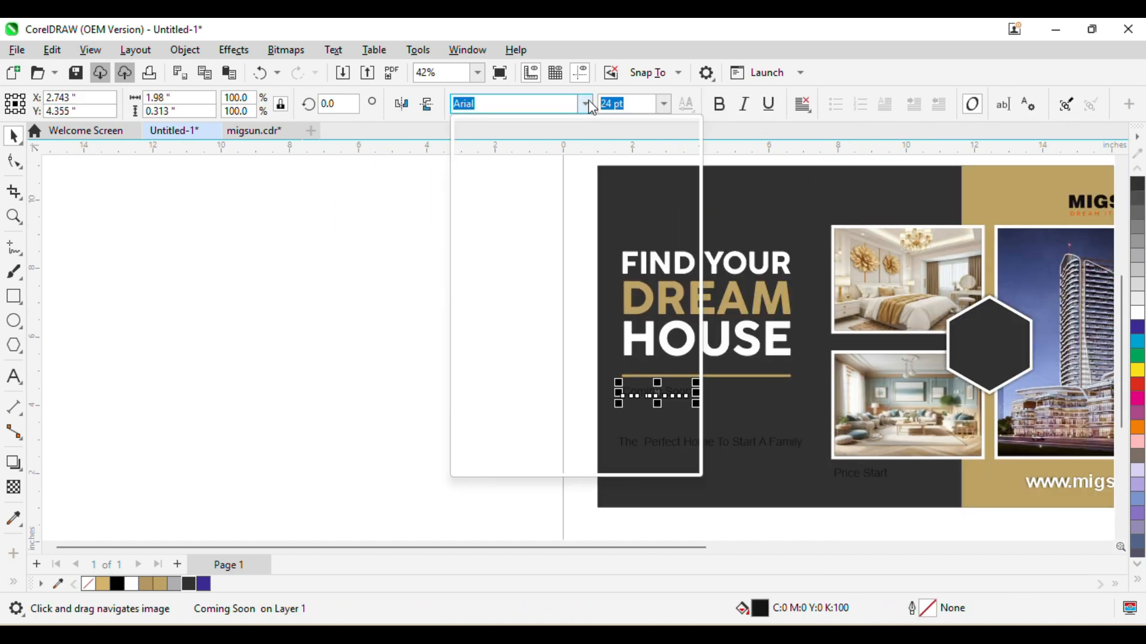
left_click(867, 229)
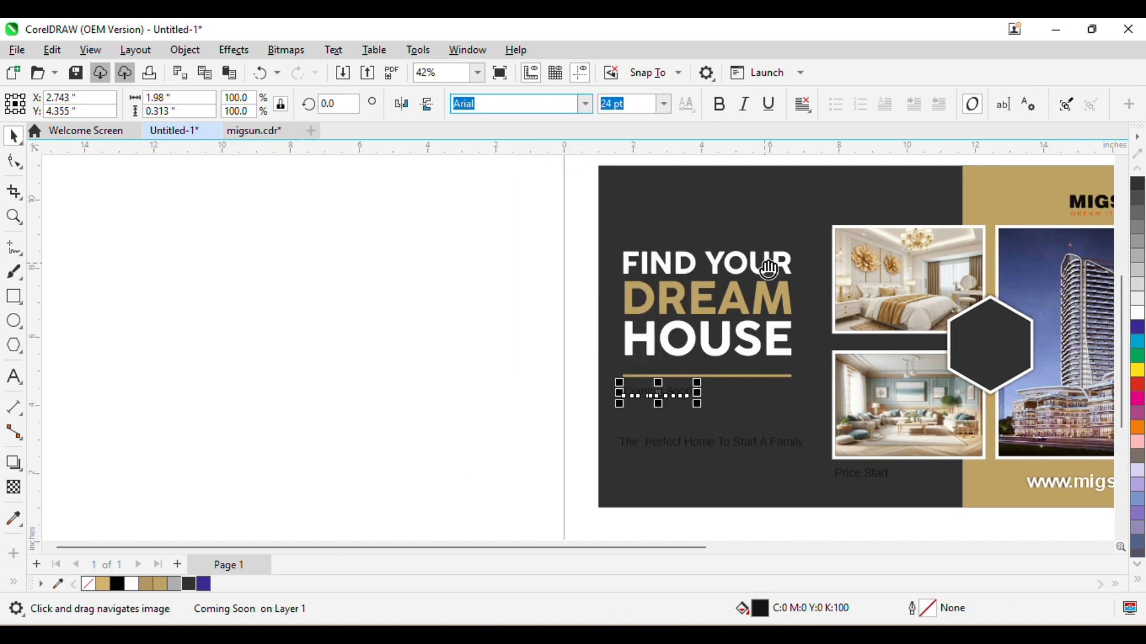
left_click_drag(768, 261, 905, 258)
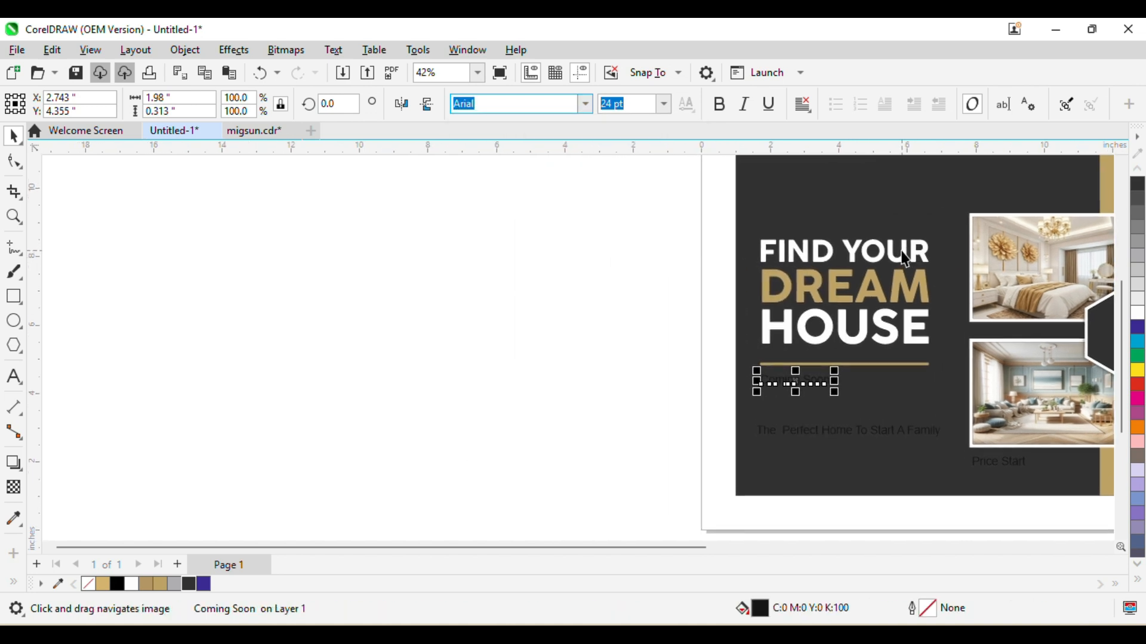
left_click(588, 107)
left_click(484, 190)
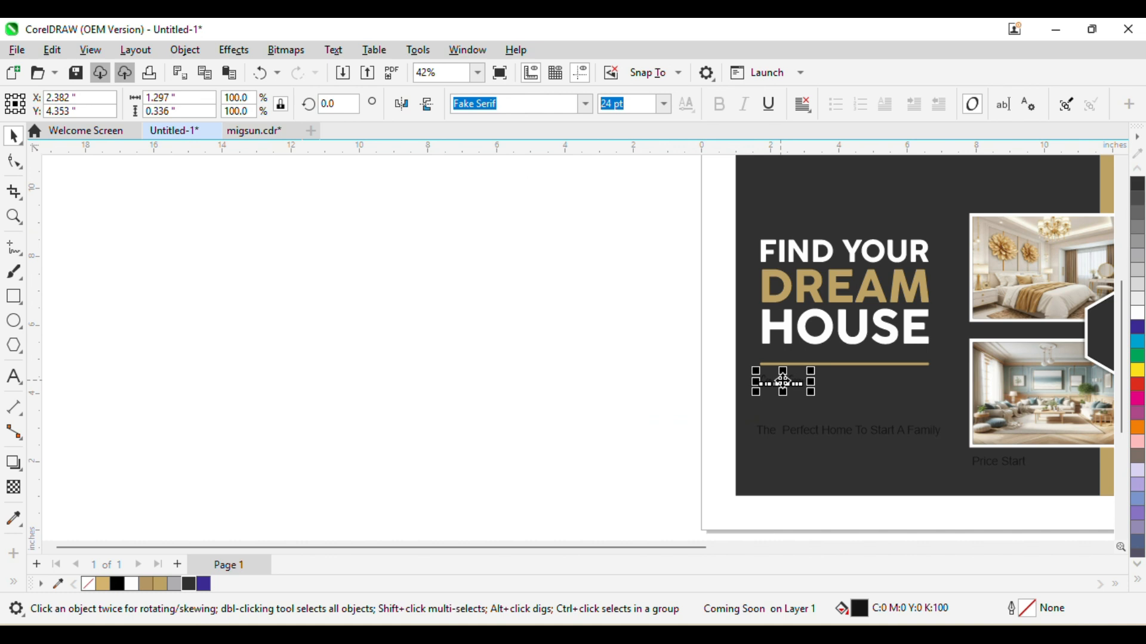
- Scale "Coming Soon" in white to about three quarters of the gold line's width and change its font to Billgates
left_click_drag(815, 394, 927, 462)
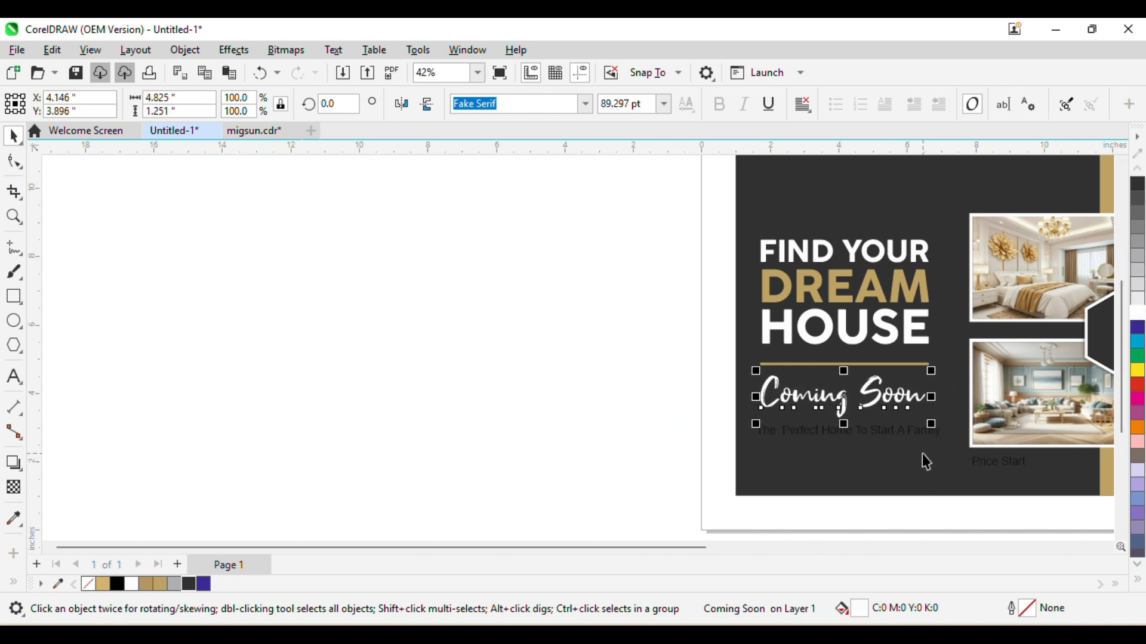
left_click(586, 105)
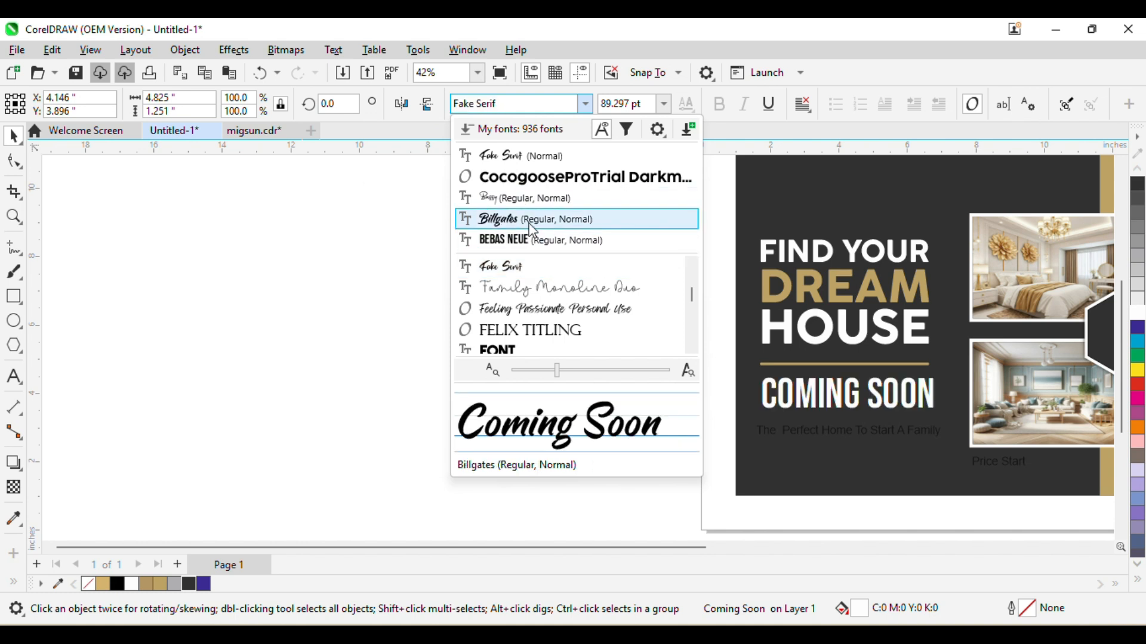
left_click_drag(961, 431, 938, 417)
- Set the "The Perfect Home To Start A Family" text in the Berlin Sans FB font
left_click(886, 429)
scroll(886, 425, "up", 1)
left_click_drag(886, 426, 904, 377)
left_click(585, 102)
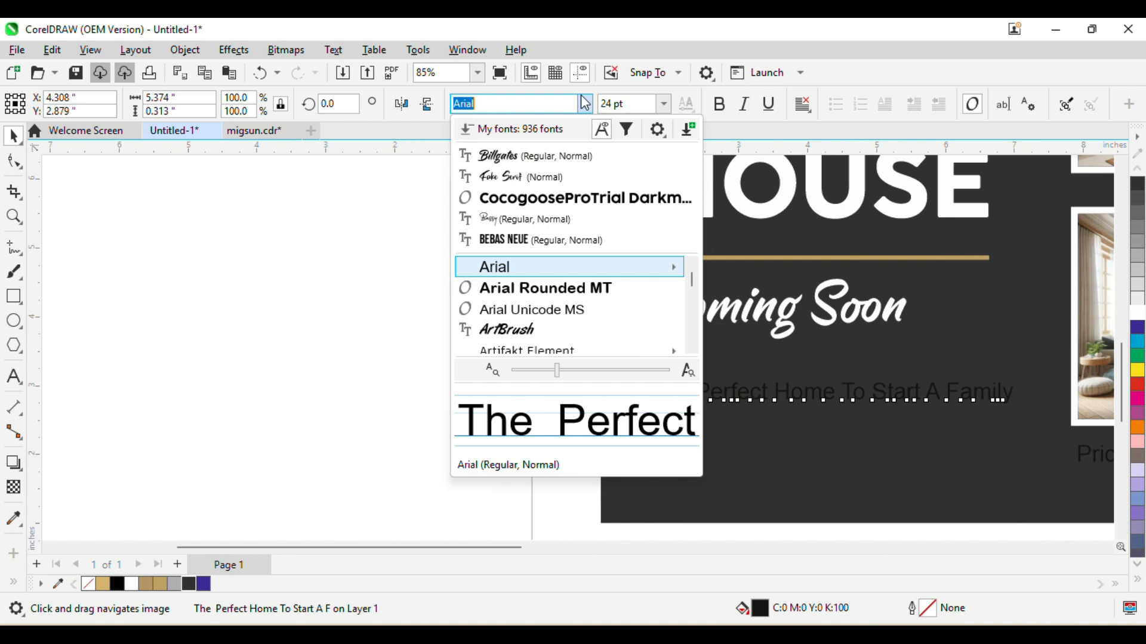
scroll(621, 306, "down", 5)
left_click(210, 361)
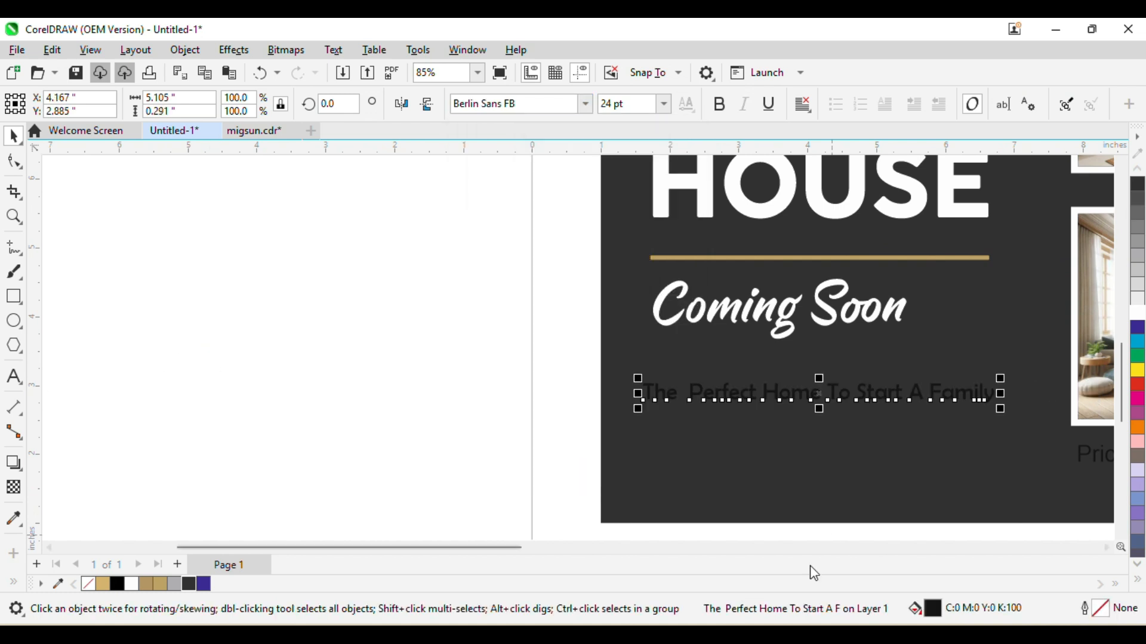
- Break the slogan into three lines: "The Perfect Home", "To Start" and "A Family"
double_click(837, 394)
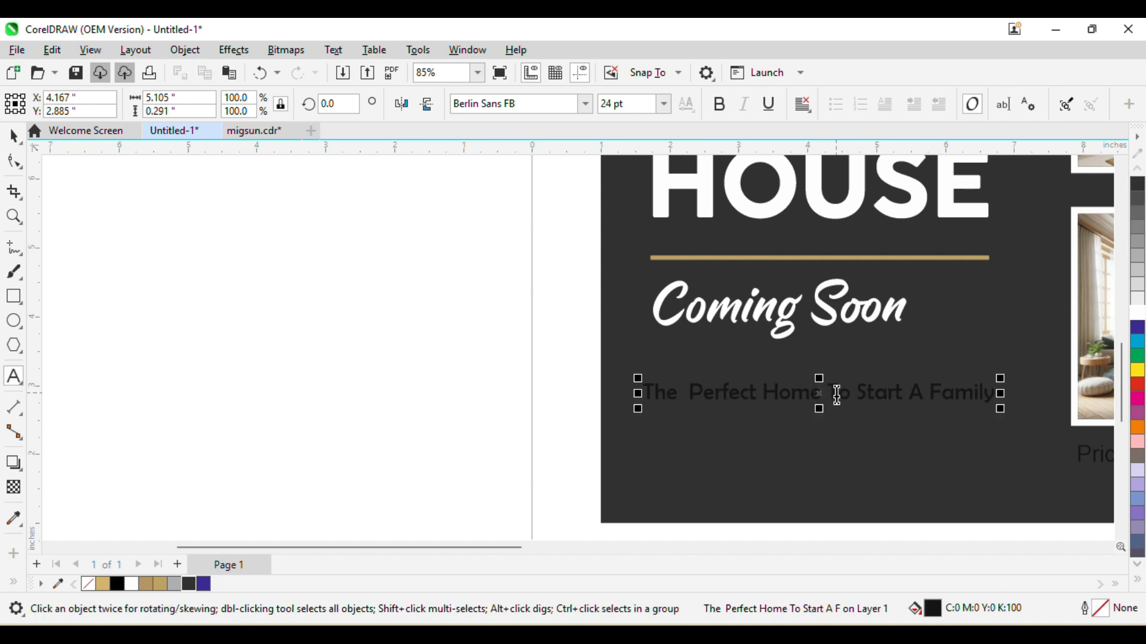
key("Return")
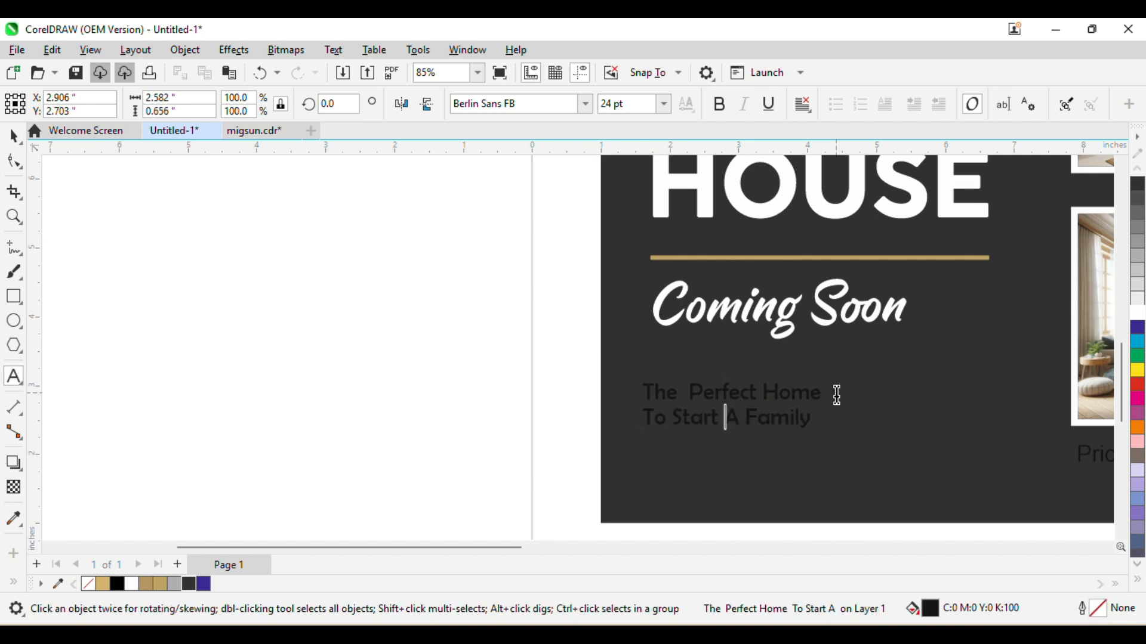
key("Left")
key("Left")
key("Return")
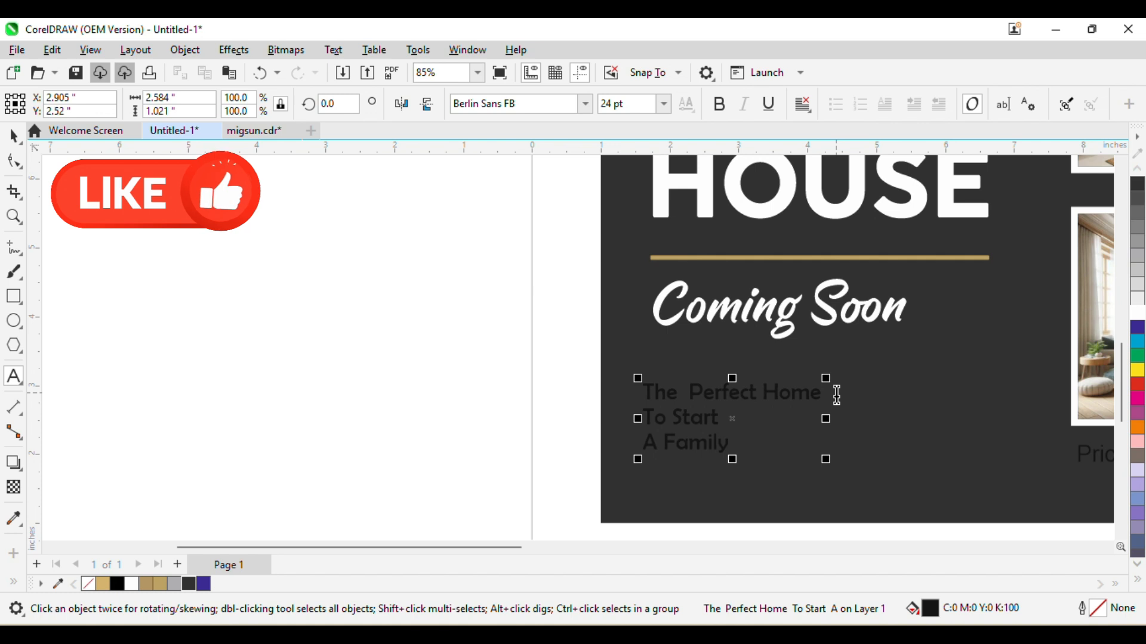
- Centre-align the three-line slogan and move it directly beneath "Coming Soon"
left_click(802, 105)
left_click(820, 169)
left_click_drag(794, 395, 845, 362)
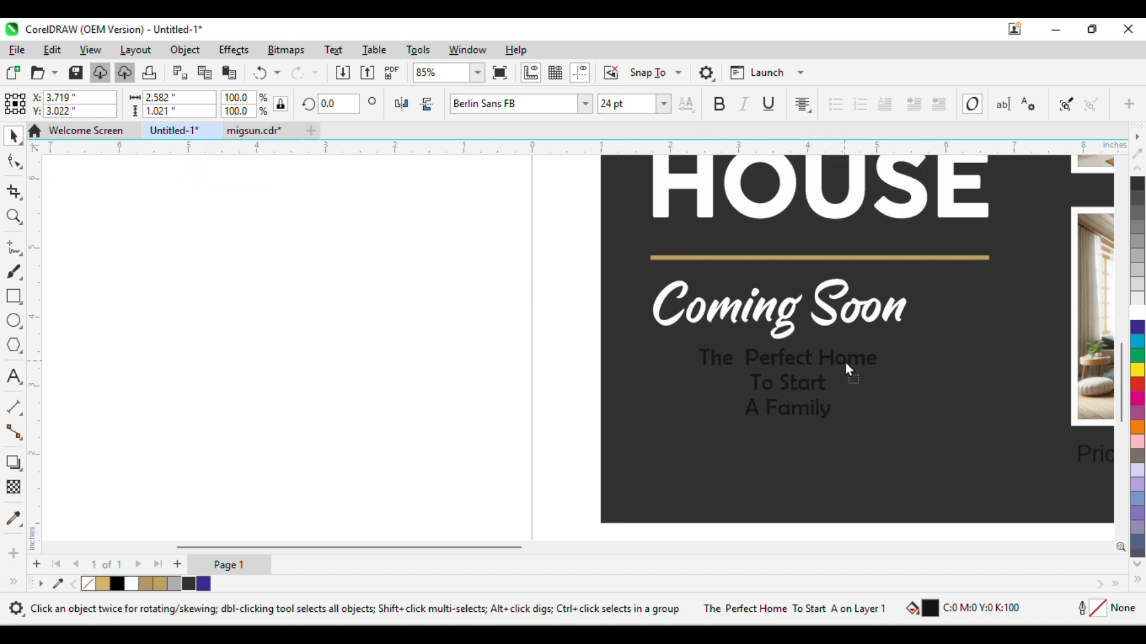
- Centre the three-line slogan horizontally under "Coming Soon" and enlarge it to about 30.5 pt
left_click(783, 313, "shift")
key("c")
left_click(798, 421)
left_click(806, 410)
left_click_drag(874, 424, 898, 445)
- Shrink "Coming Soon", tilt it upward by about 16.6° and place it under the start of the gold line
left_click(830, 301)
left_click_drag(917, 269, 808, 276)
left_click(768, 318)
left_click(670, 269)
left_click_drag(737, 329, 725, 302)
left_click_drag(800, 263, 772, 258)
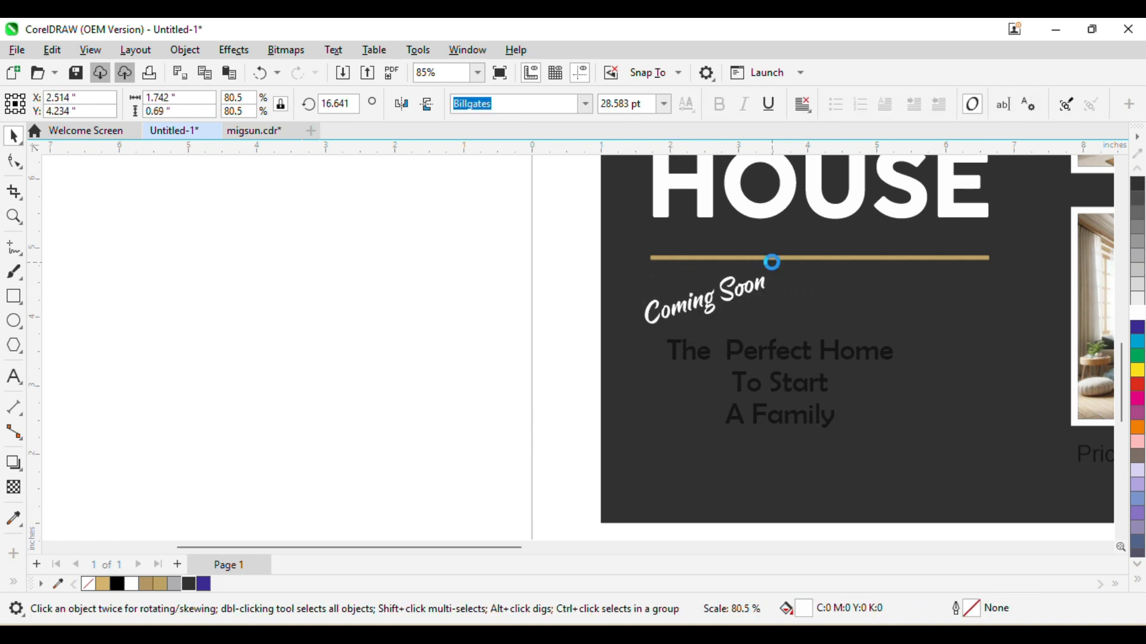
- Shift the tilted "Coming Soon" slightly up and outward, and raise the slogan beside it, centred under the gold line
left_click_drag(749, 356, 788, 320)
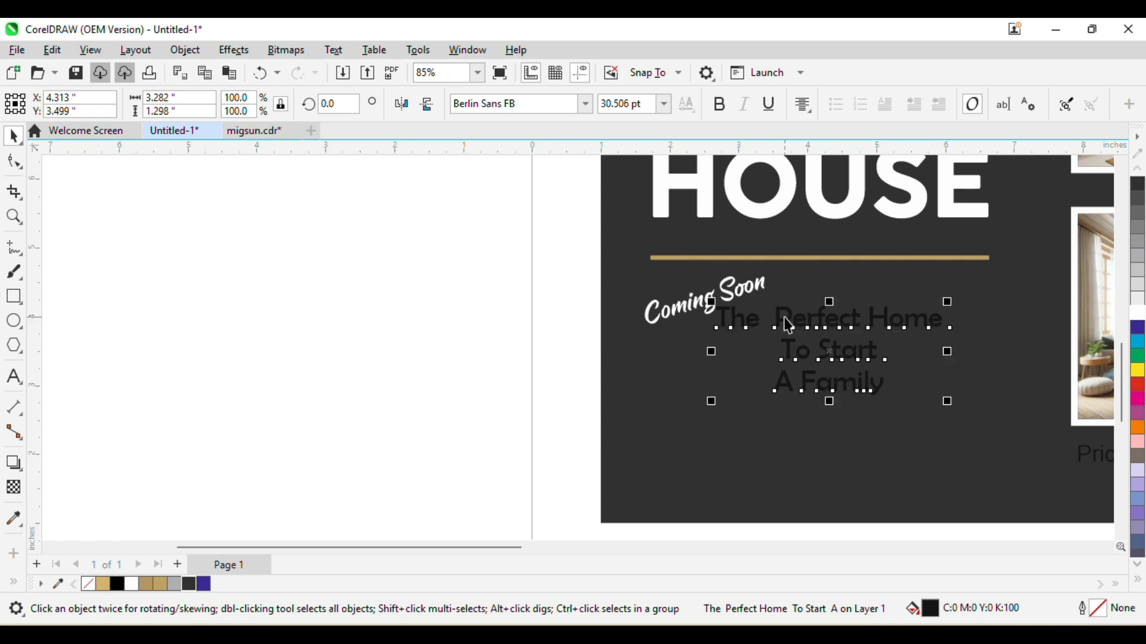
left_click(662, 311)
mouse_move(682, 298)
left_mouse_down()
mouse_move(663, 280)
mouse_move(667, 290)
left_mouse_up()
left_click(755, 325)
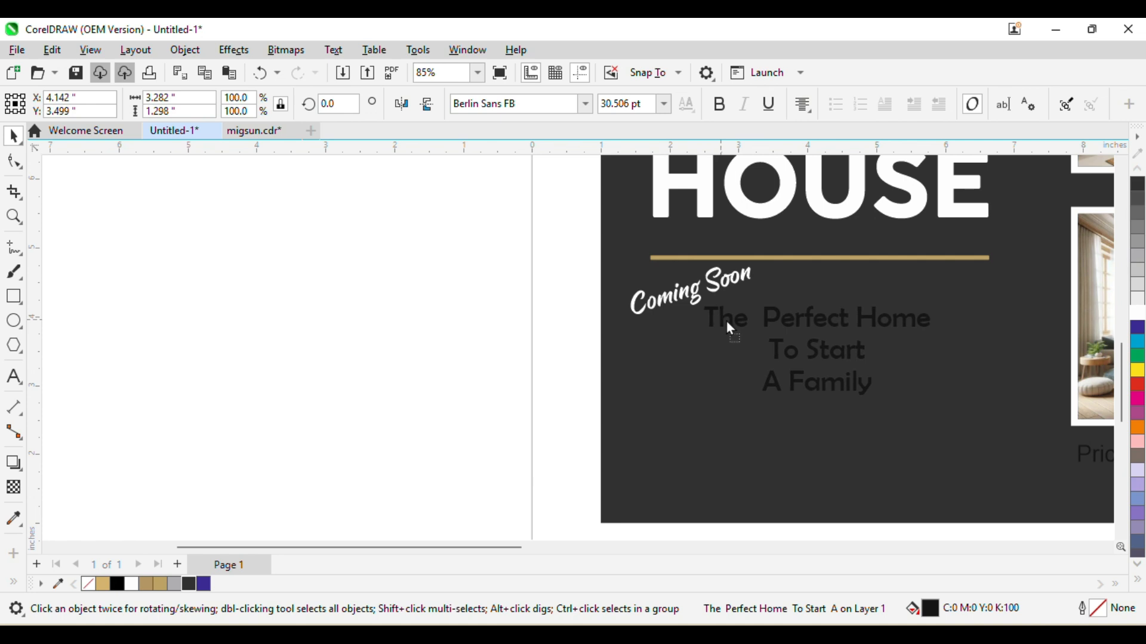
left_click(769, 259, "shift")
key("c")
key("Escape")
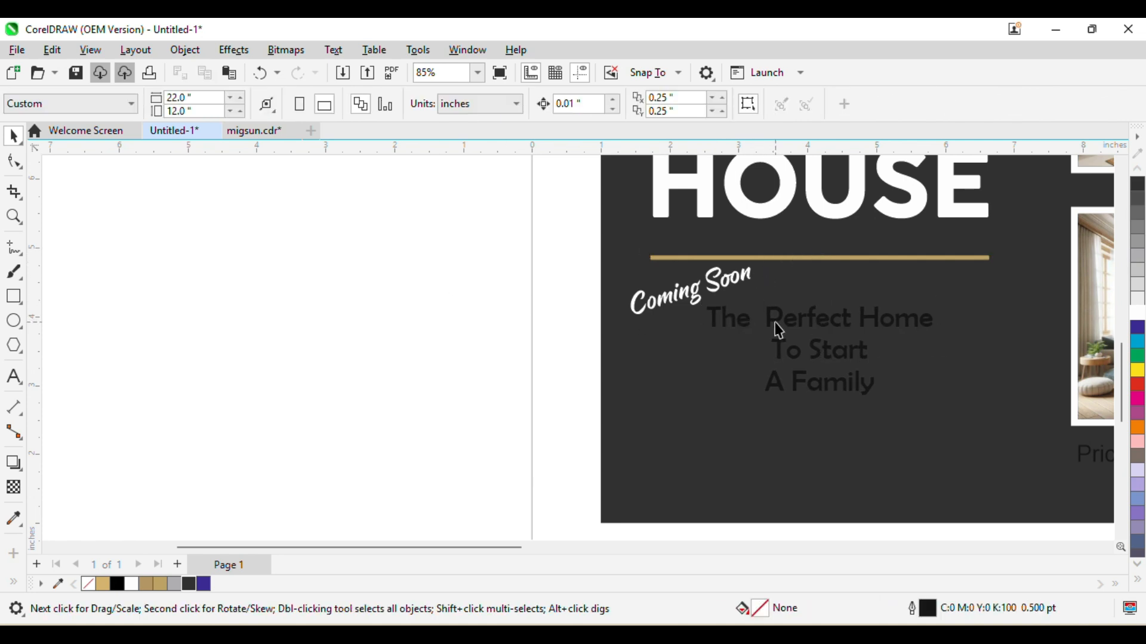
- Nudge the slogan up about 0.16 inch towards the gold line
left_click(779, 325)
key("Up")
key("Up")
key("Up")
key("Up")
key("Up")
key("Up")
key("Up")
key("Up")
key("Up")
key("Up")
key("Up")
key("Up")
key("Up")
key("Up")
key("Up")
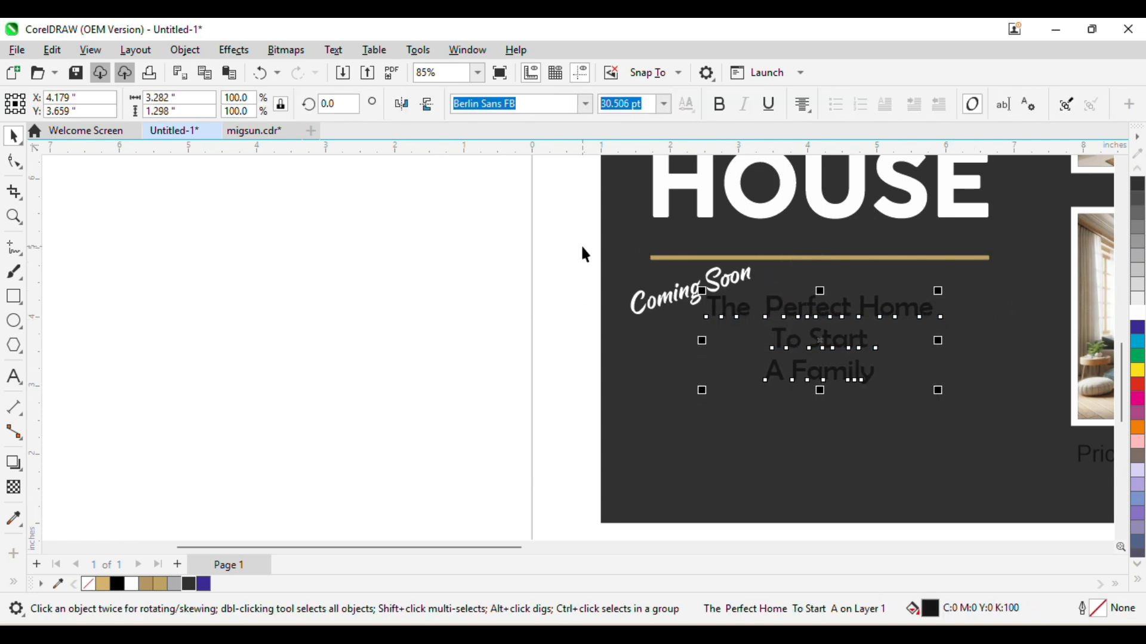
- Fill the slogan white and set its "A Family" line to 46 pt
left_click(1137, 316)
left_click(15, 161)
left_click_drag(729, 385, 934, 420)
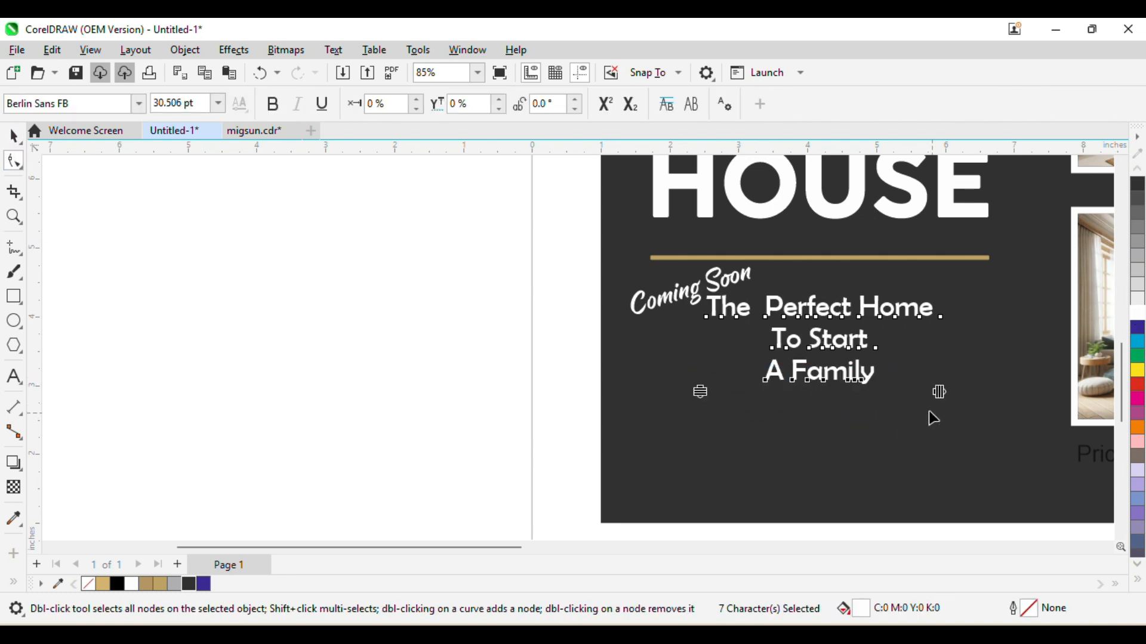
left_click(172, 106)
type("46")
key("Return")
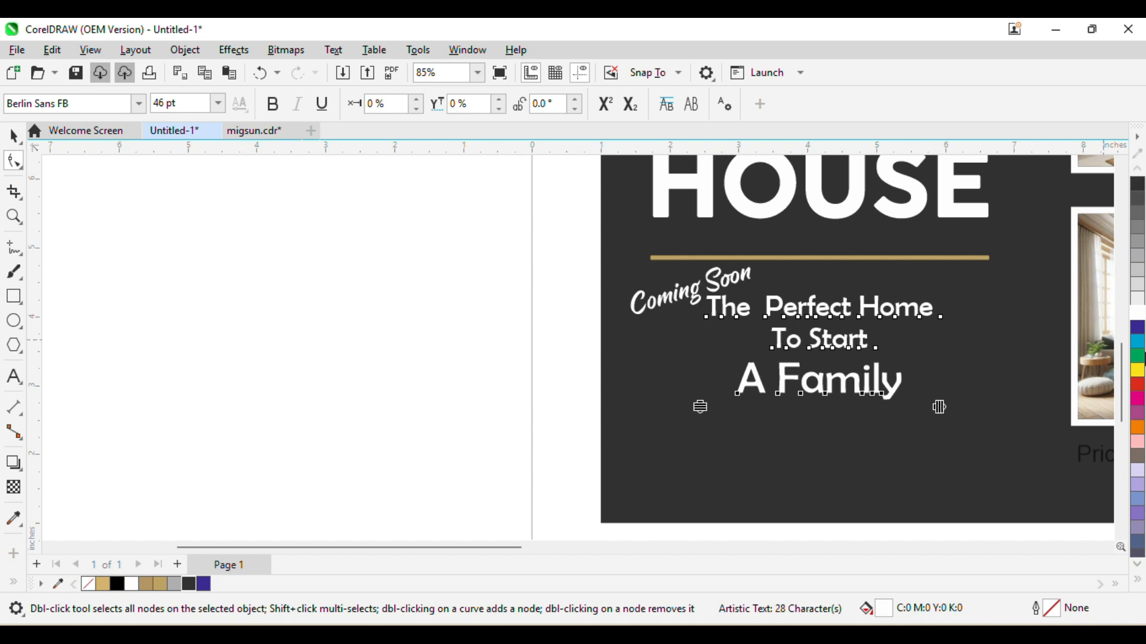
- Colour only the slogan lines "The Perfect Home" and "To Start" in the document's gold (C18 M28 Y65 K15)
left_click(161, 585)
key("ctrl+z")
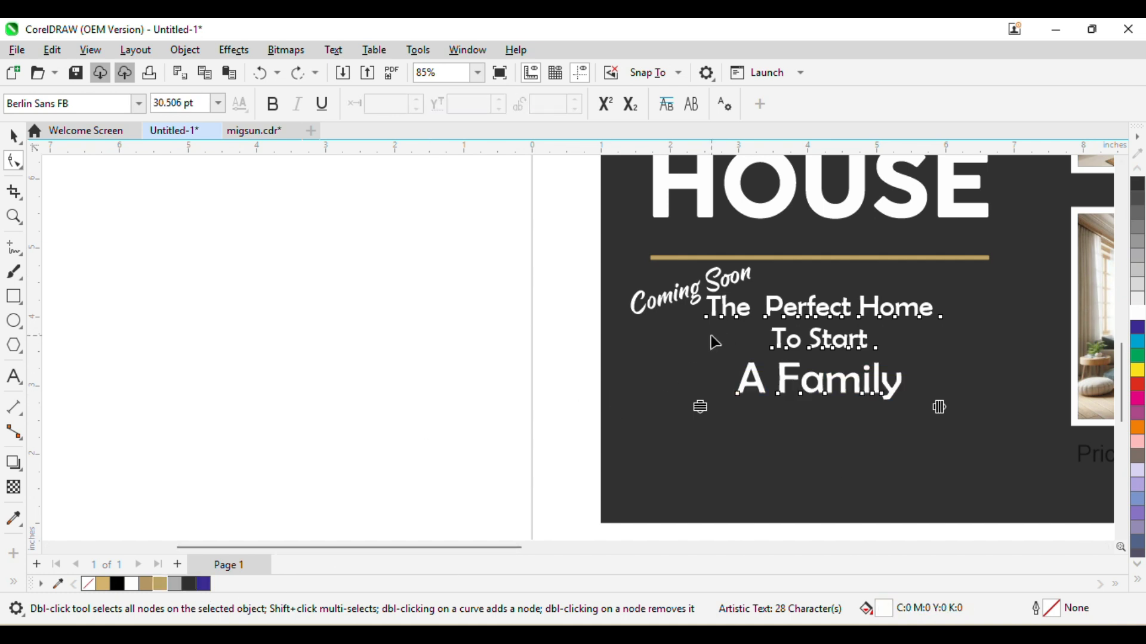
left_click_drag(975, 310, 975, 312)
left_click(158, 586)
key("space")
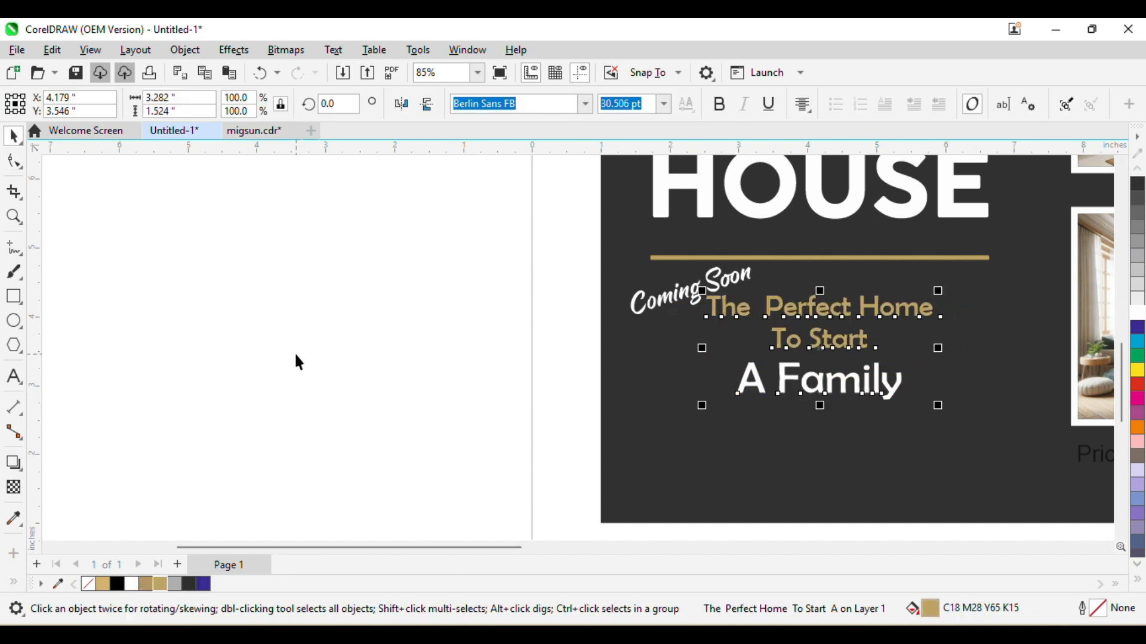
- Draw a rectangle about 3.96 × 0.62 inches below the slogan and round its corners to 0.2 inch
left_click(303, 357)
scroll(397, 373, "down", 1)
left_click_drag(591, 314, 535, 348)
scroll(535, 348, "down", 1)
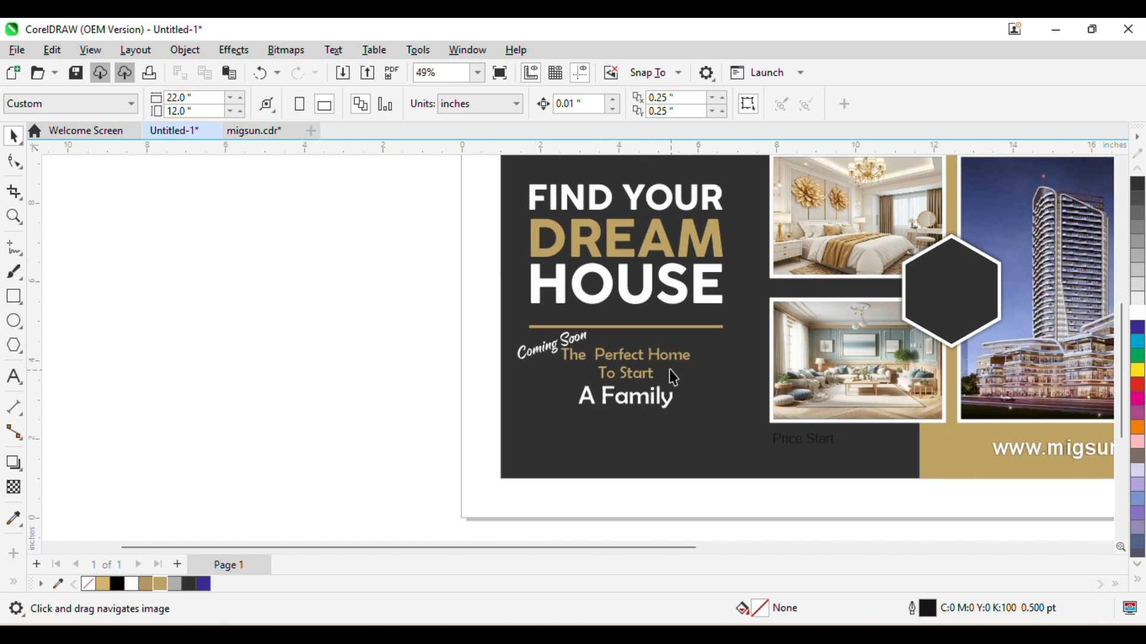
left_click(14, 296)
left_click_drag(543, 427, 702, 452)
left_click(11, 136)
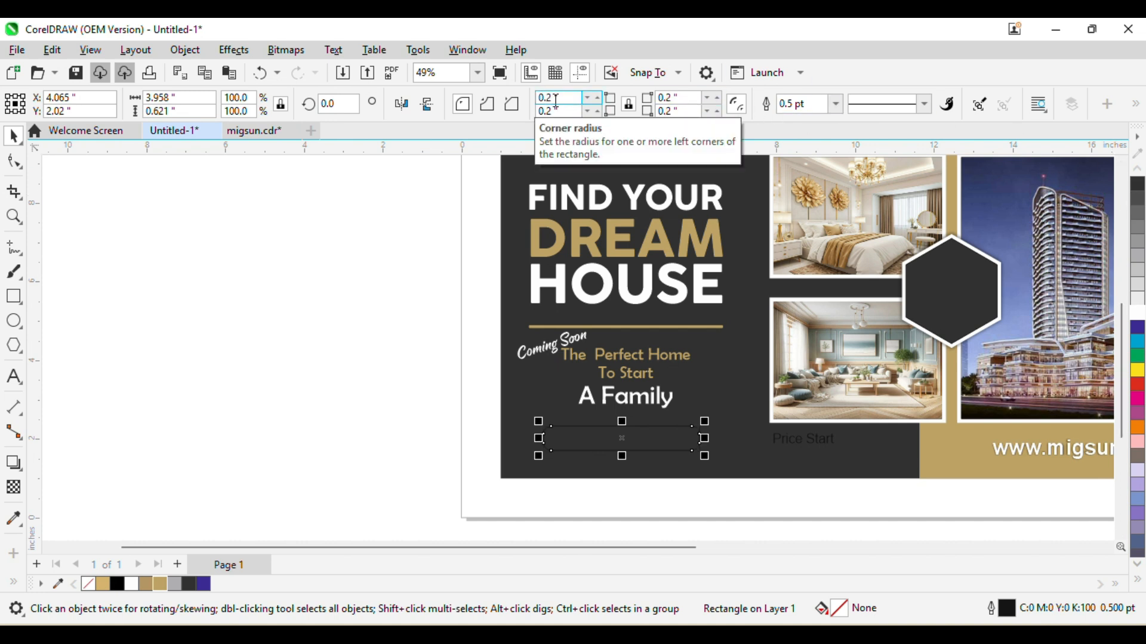
left_click(484, 253)
left_click(605, 451)
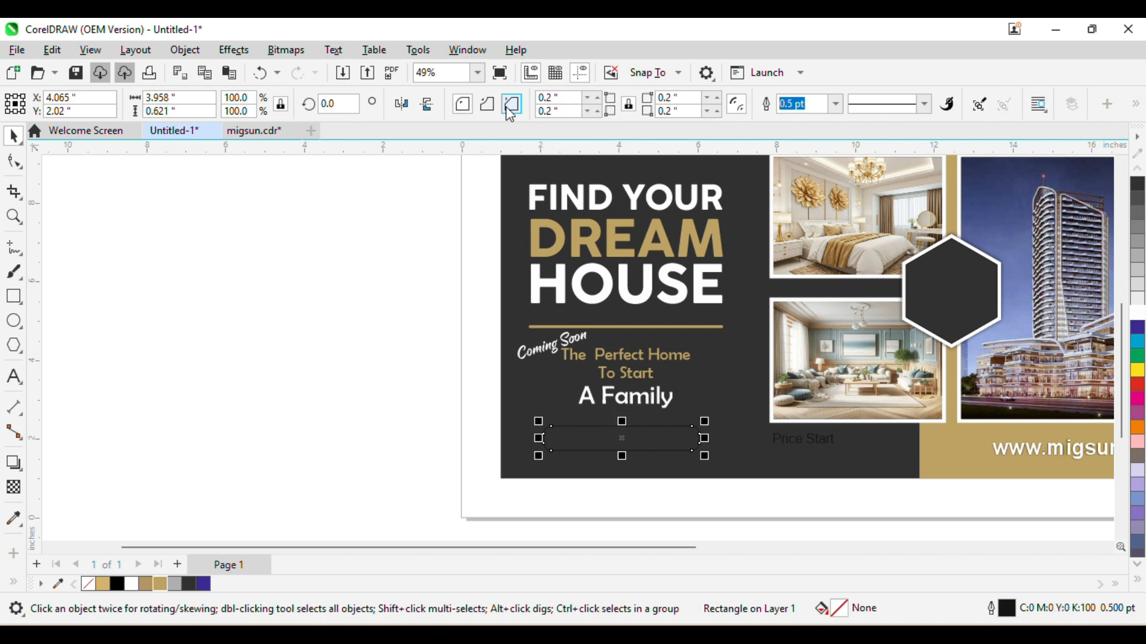
left_click(462, 104)
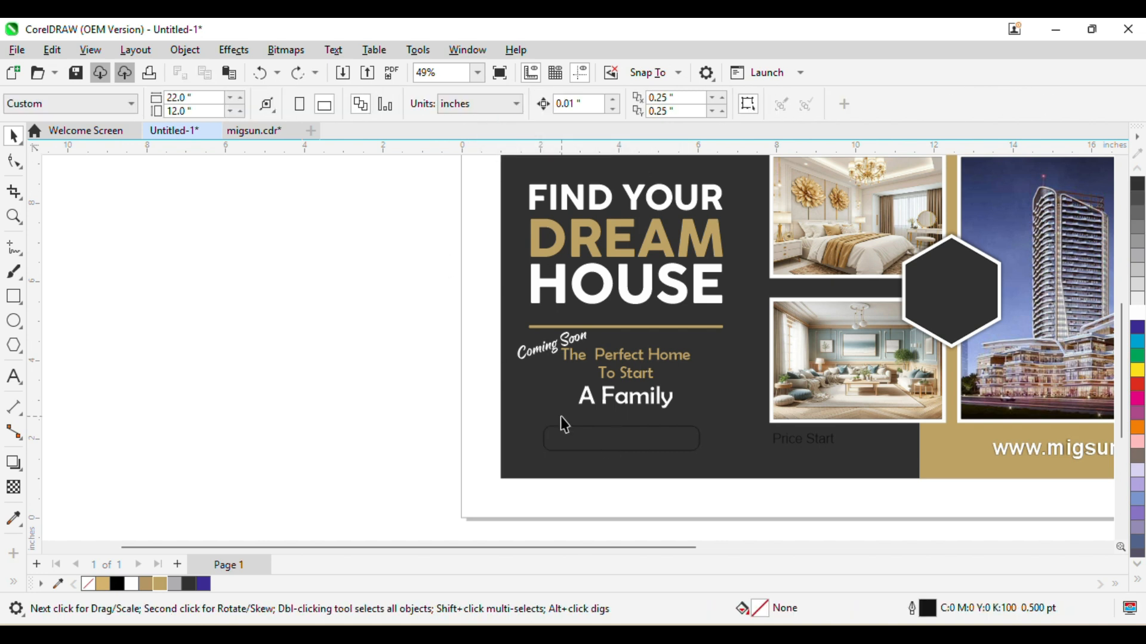
- Apply a linear fountain fill to the rounded rectangle and set its starting colour to the document's gold
scroll(604, 447, "up", 5)
left_click(17, 165)
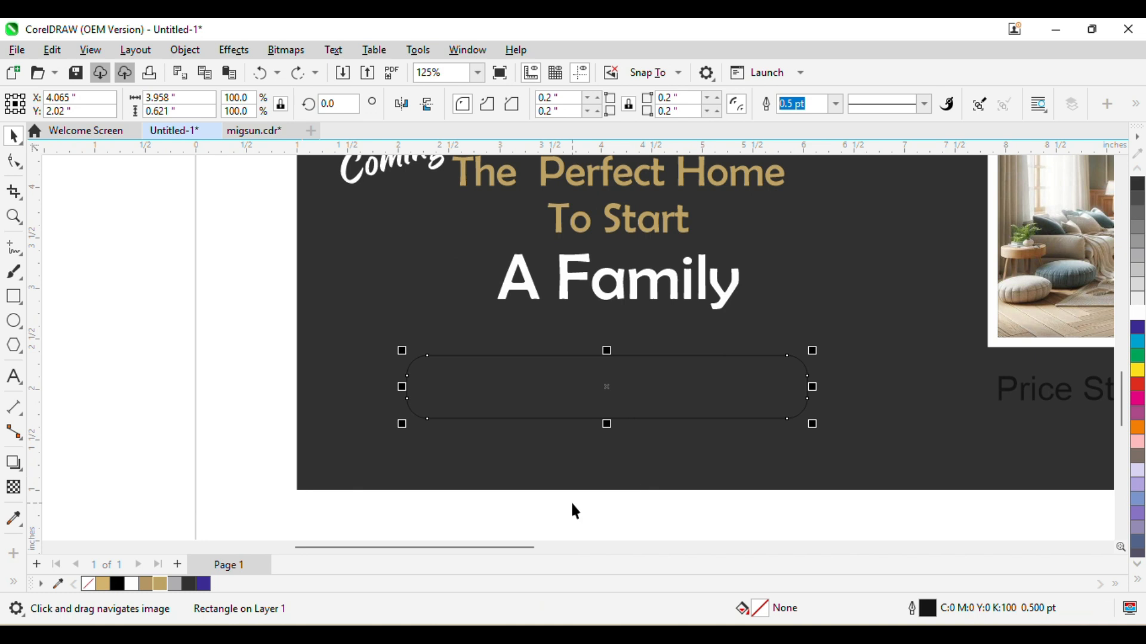
key("F11")
left_click(343, 394)
left_click(442, 420)
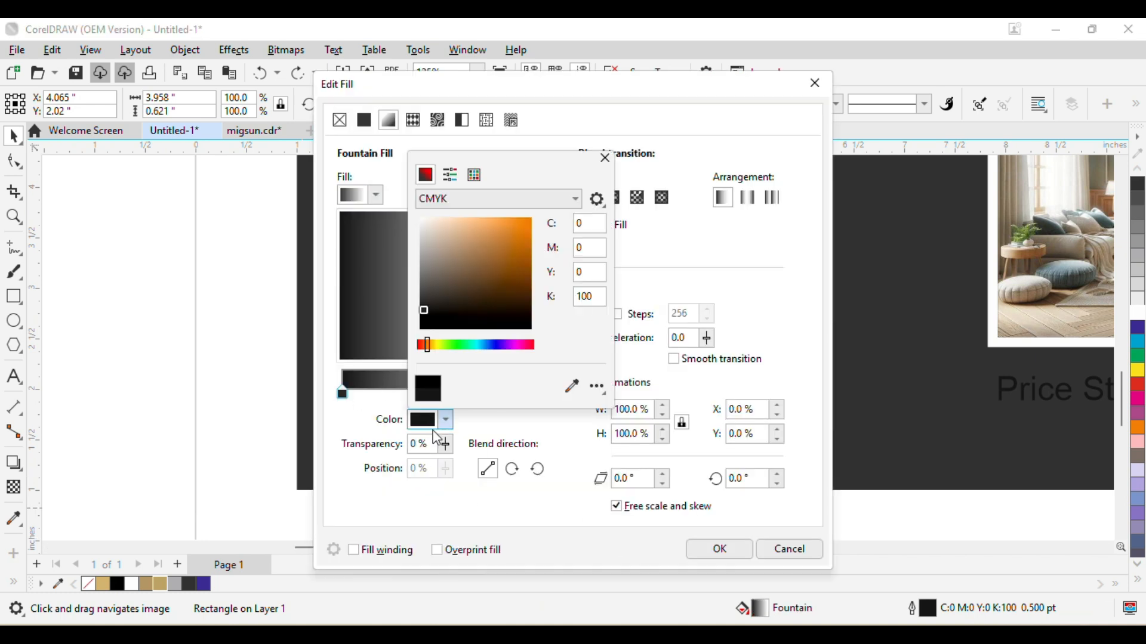
left_click(572, 387)
left_click(160, 584)
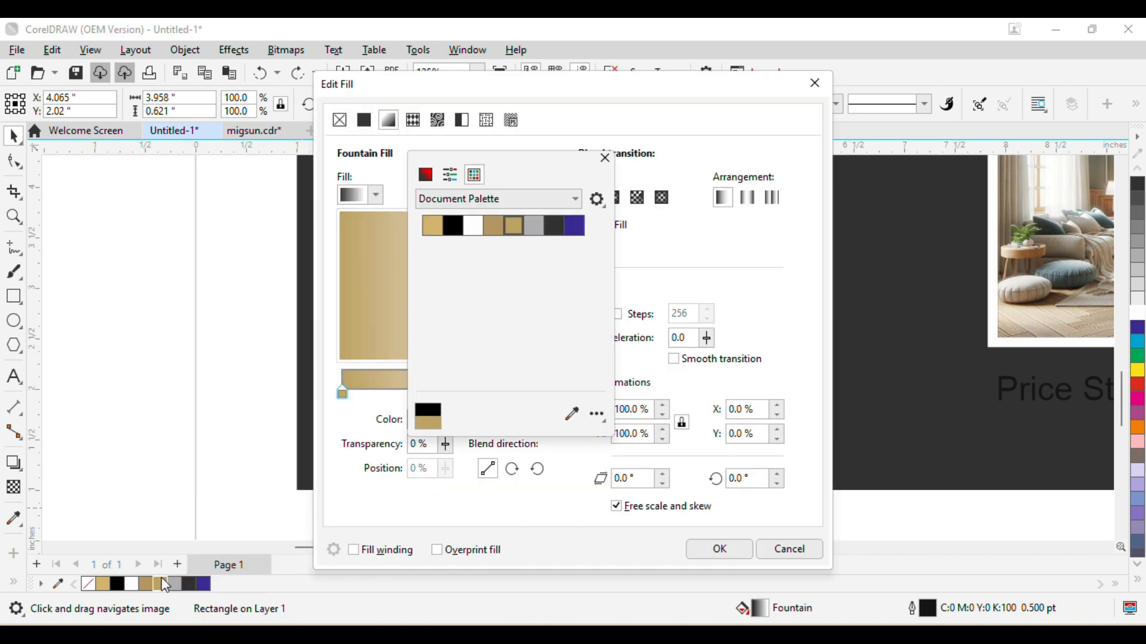
left_click(570, 470)
- Add a white colour node at 48% in the middle of the rectangle's gradient
double_click(439, 393)
left_click(444, 420)
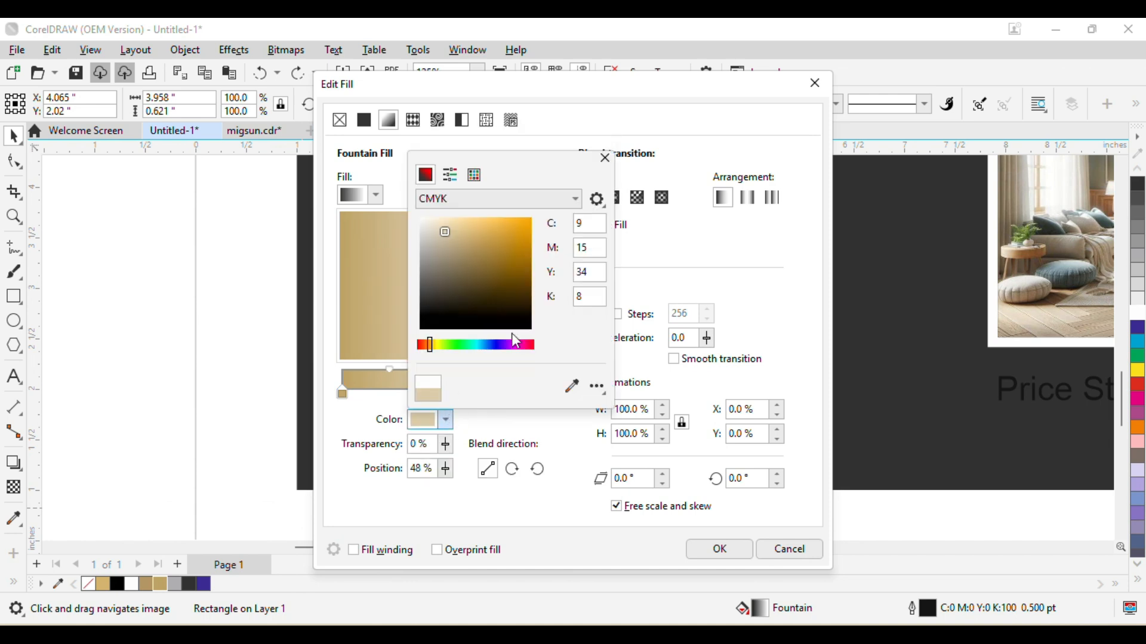
left_click_drag(440, 231, 420, 217)
left_click(516, 429)
- Set the gradient's end colour to the same gold and apply the gold-white-gold fill to the rectangle
left_click(542, 392)
left_click(445, 420)
left_click(572, 413)
left_click(160, 585)
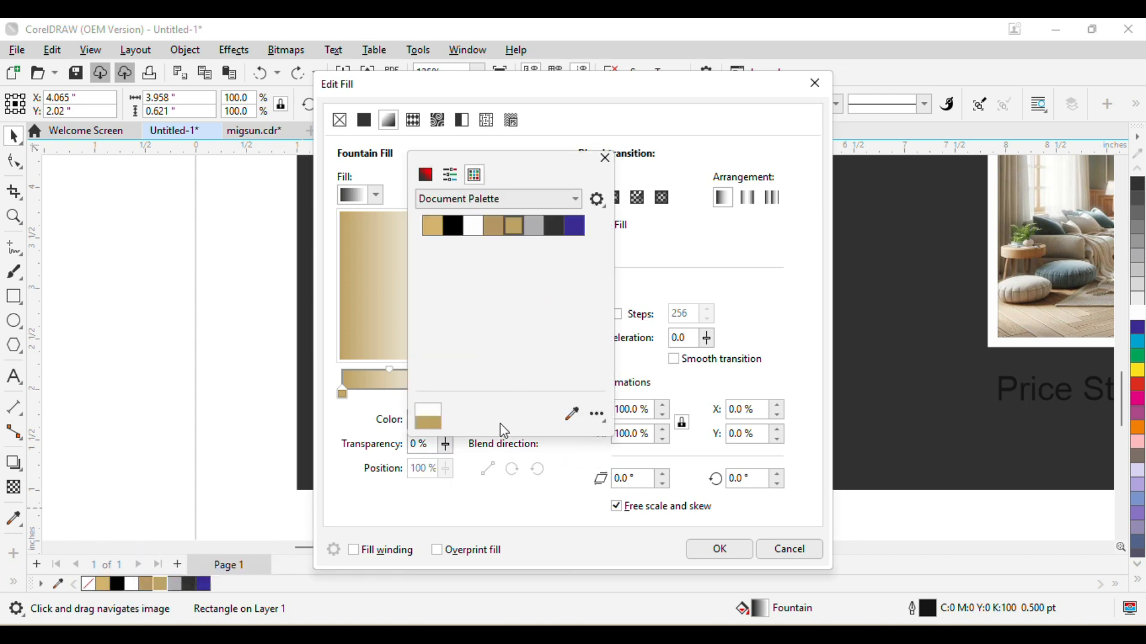
left_click(568, 463)
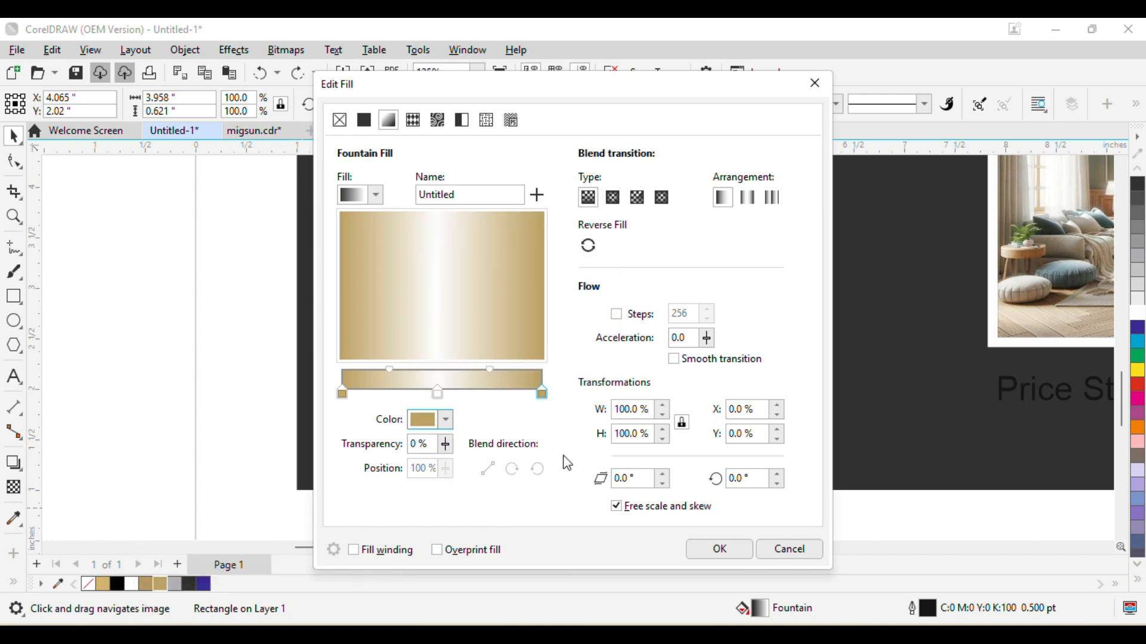
left_click(718, 549)
left_click(235, 286)
- Duplicate the "Price Start" text onto the gradient bar and change its wording to "BOOK NOW"
scroll(263, 287, "down", 2)
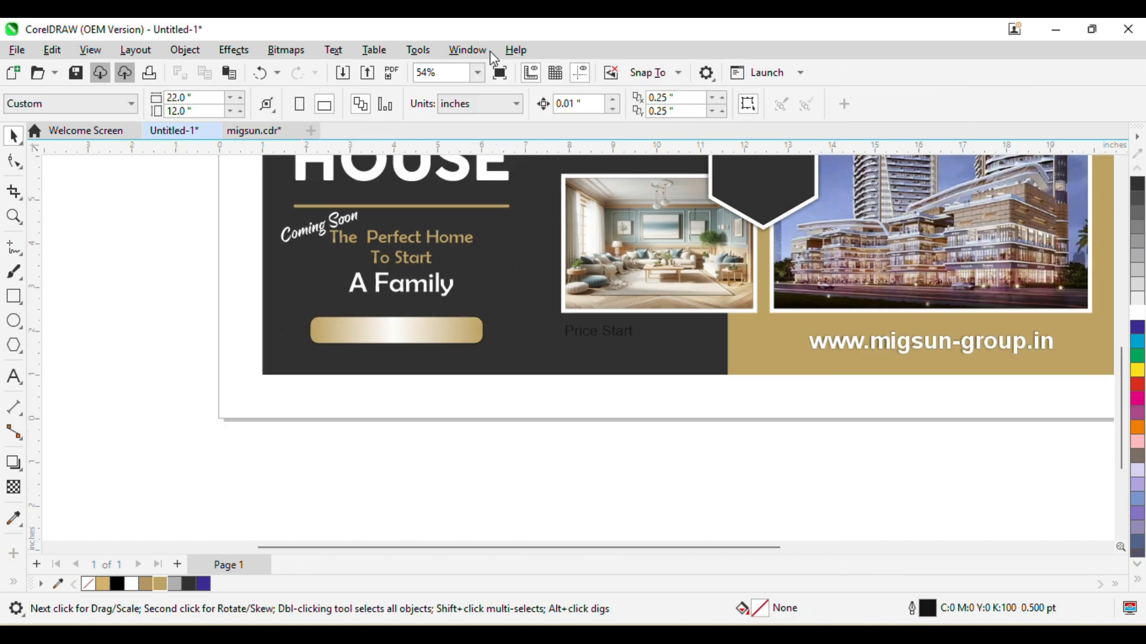
scroll(457, 287, "up", 2)
left_click_drag(454, 345, 751, 344)
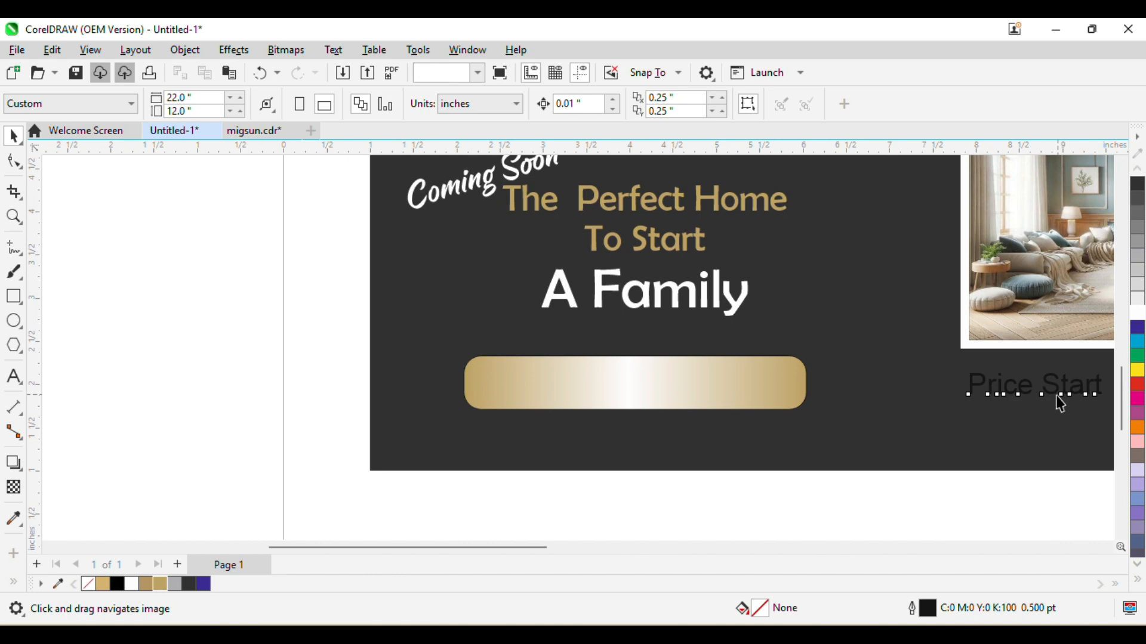
left_click_drag(1055, 395, 694, 396)
right_click(694, 396)
key("F8")
key("ctrl+a")
type("BOOK NOW")
left_click(14, 136)
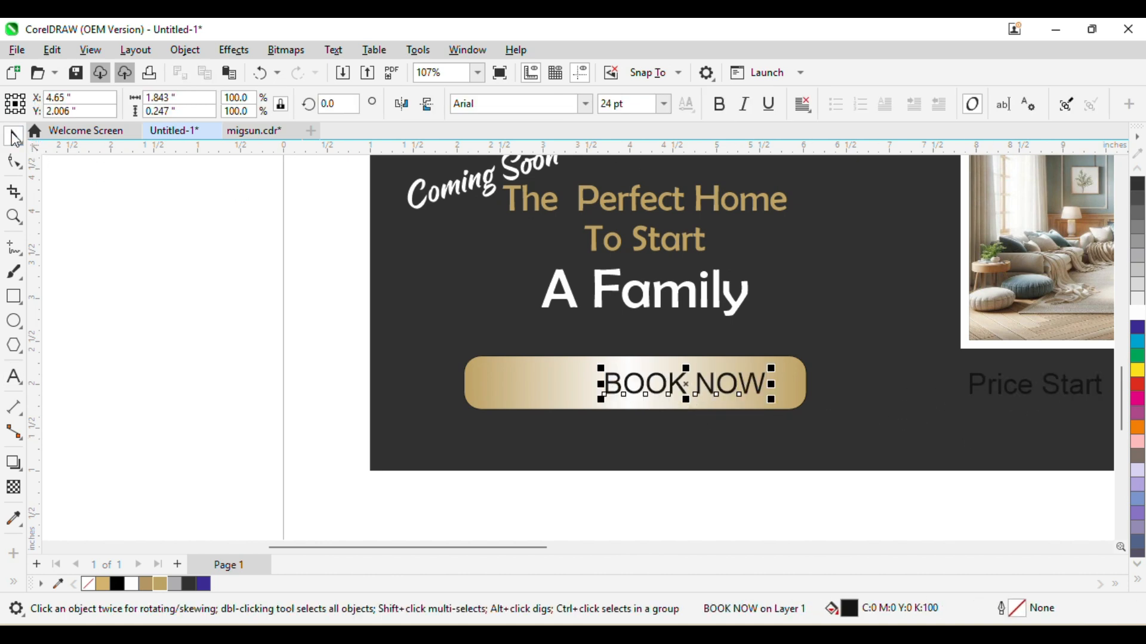
key("Escape")
- Narrow the gradient bar from its empty end to about 2.7 inches wide so it fits around "BOOK NOW"
scroll(555, 265, "down", 1)
left_click(546, 332)
key("F8")
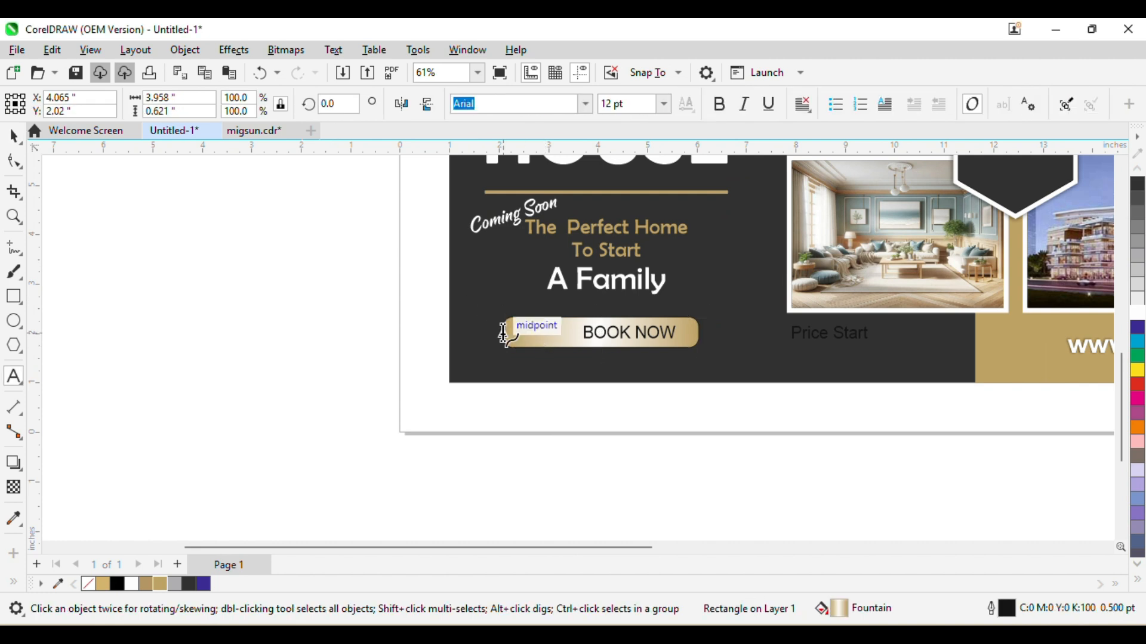
left_click(15, 161)
left_click(507, 348)
left_click(516, 326)
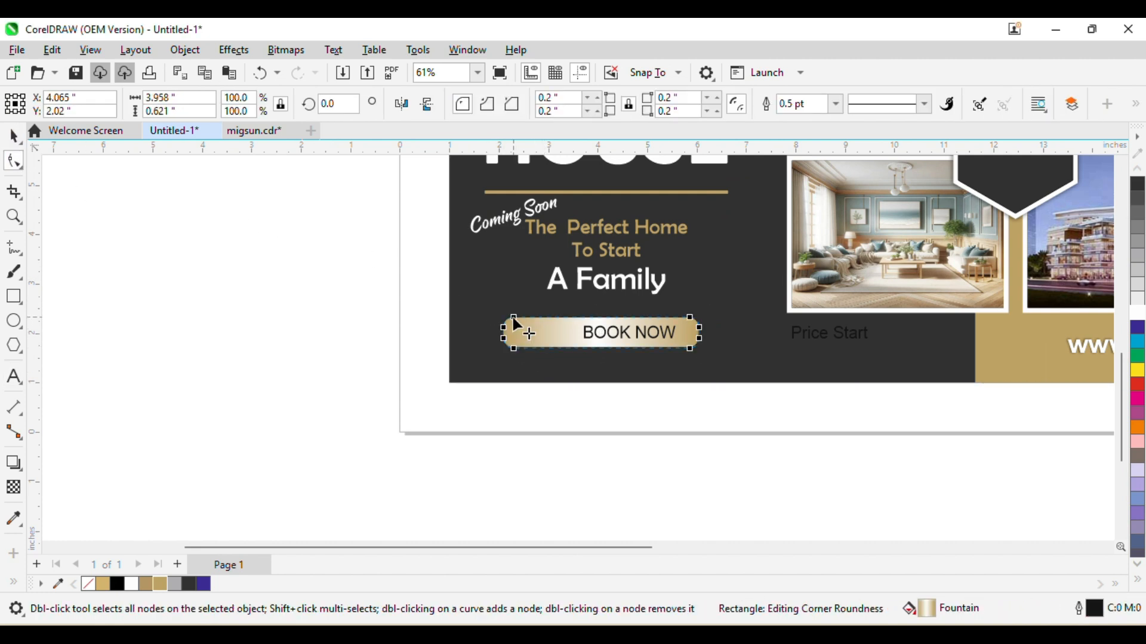
key("space")
left_click_drag(500, 332, 561, 343)
- Centre the "BOOK NOW" text on the shortened gradient bar
left_click(624, 332)
left_click(693, 326, "shift")
left_click(670, 391)
left_click_drag(504, 381, 716, 308)
key("ctrl+z")
left_click_drag(478, 449, 753, 281)
left_click(689, 422)
- Remove the outline from the gradient bar
left_click(689, 340)
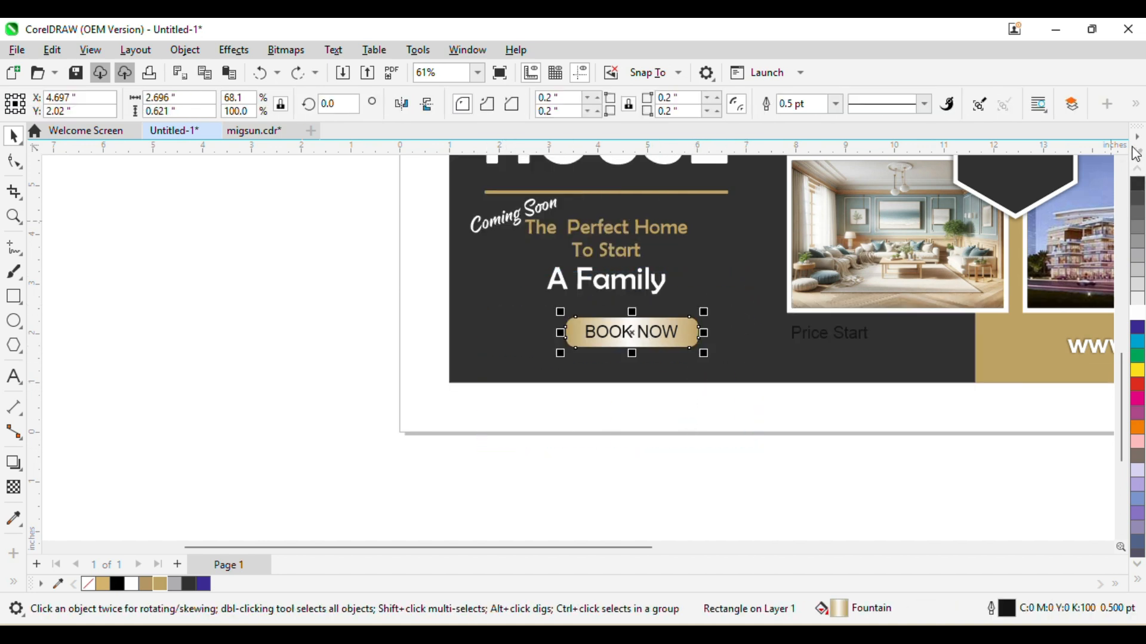
left_click(1137, 581)
right_click(1075, 169)
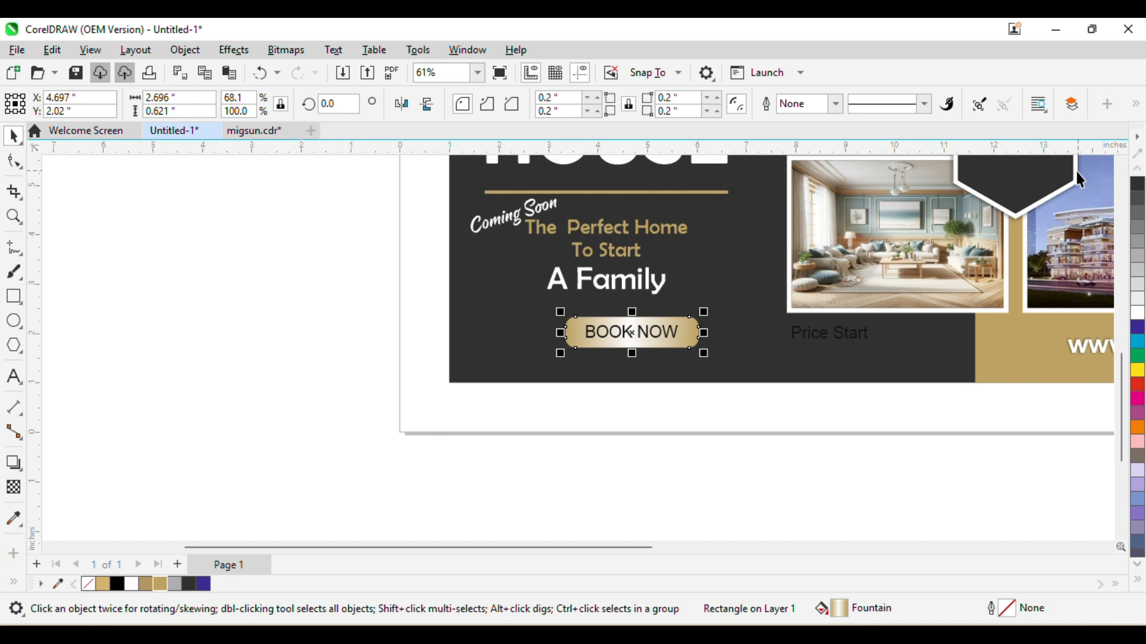
- Make the "BOOK NOW" text bold and slightly larger so it nearly fills the bar
left_click(673, 392)
scroll(702, 338, "up", 1)
left_click_drag(448, 452, 728, 287)
left_click(674, 449)
left_click(645, 334)
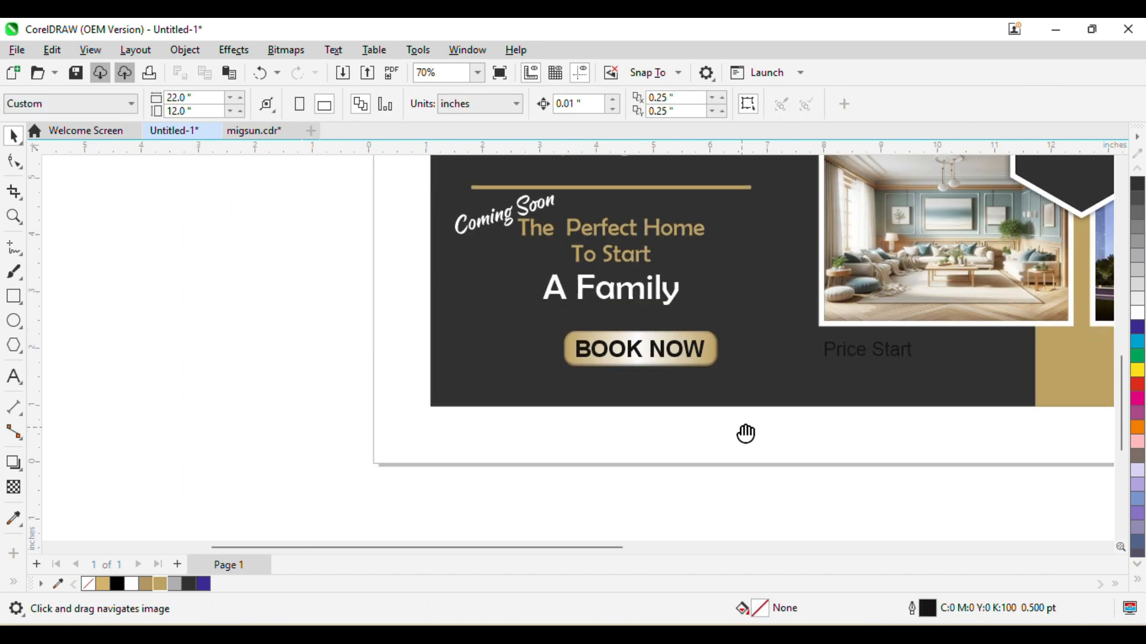
- Group the "BOOK NOW" text with its gradient bar
left_click_drag(746, 435, 768, 412)
scroll(629, 351, "up", 1)
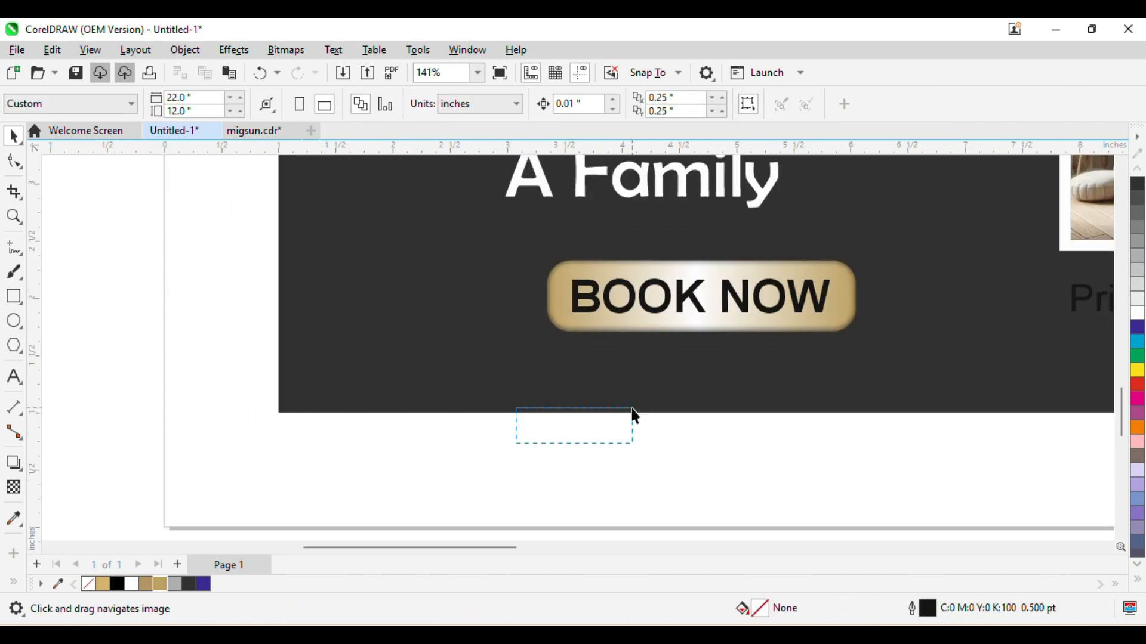
left_click_drag(632, 408, 885, 233)
key("ctrl+g")
- Move the "BOOK NOW" button up beneath "A Family" and left-align it with the gold line
scroll(770, 335, "down", 1)
left_click_drag(698, 366, 678, 580)
scroll(696, 384, "down", 1)
left_click_drag(699, 383, 716, 309)
left_click_drag(713, 423, 619, 406)
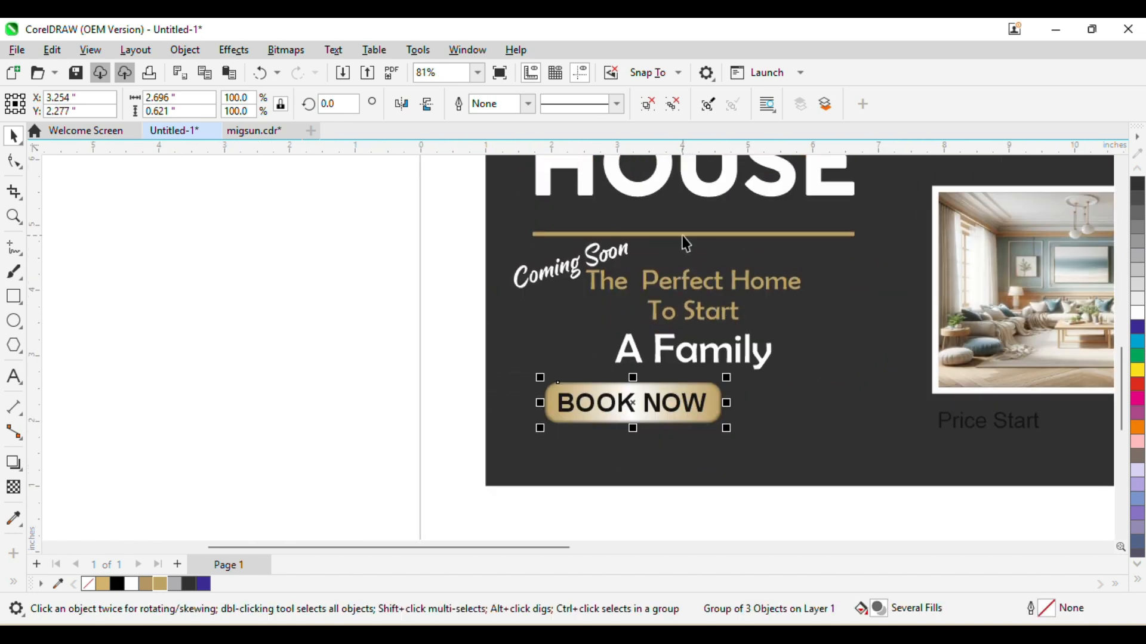
left_click(685, 236, "shift")
key("l")
- Nudge the "BOOK NOW" button up 0.1 inch and fit the whole banner in view
left_click(481, 345)
left_click(632, 425)
key("Up")
key("F4")
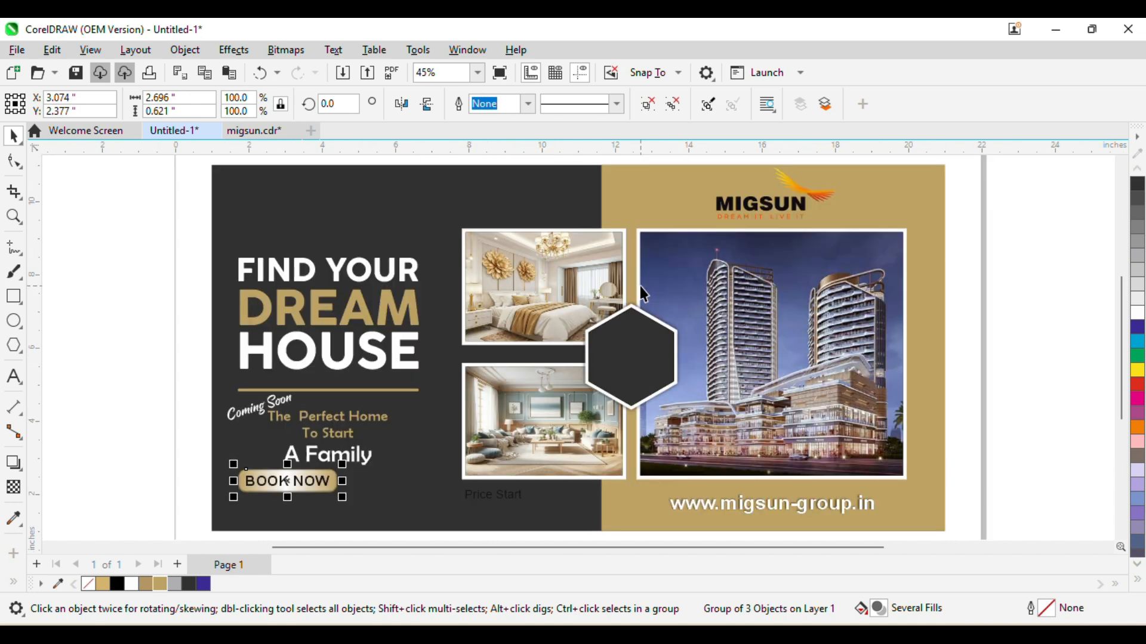
left_click(129, 293)
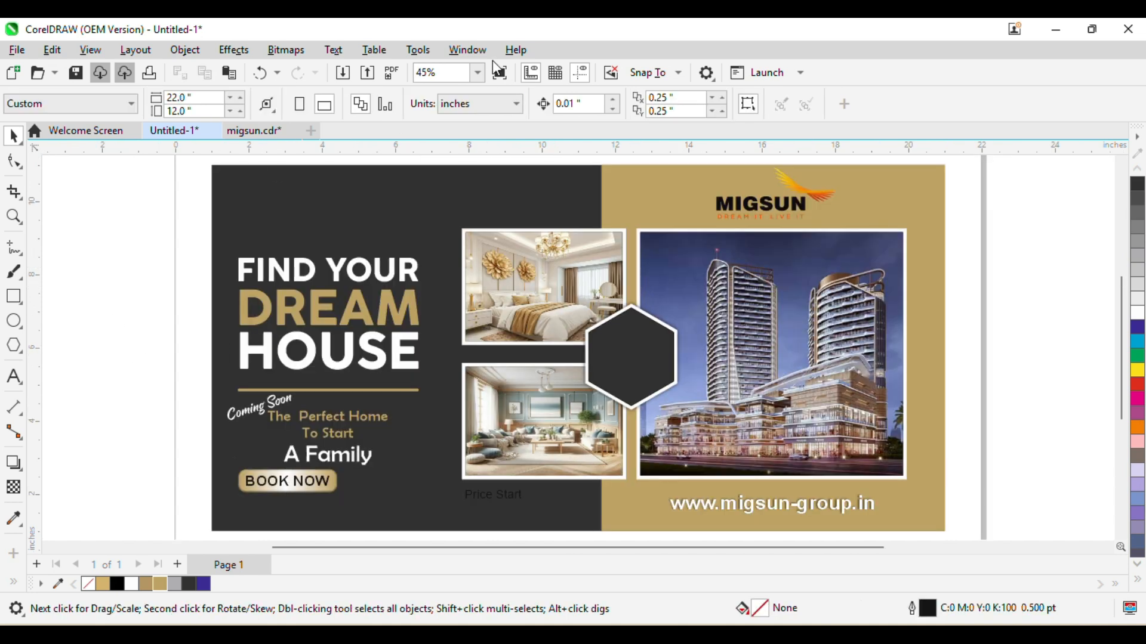
- Draw a gold square about 2.8 inches wide over the banner's upper-left corner, without an outline
mouse_move(261, 180)
left_mouse_down()
mouse_move(390, 295)
mouse_move(346, 251)
left_mouse_up()
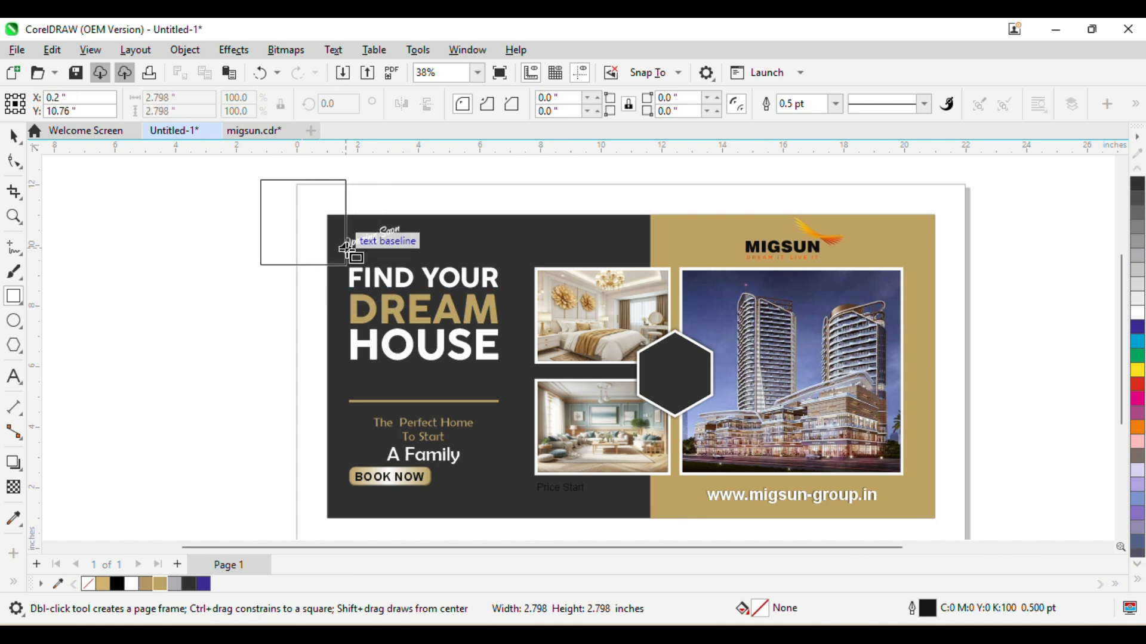
left_click(11, 136)
left_click(160, 585)
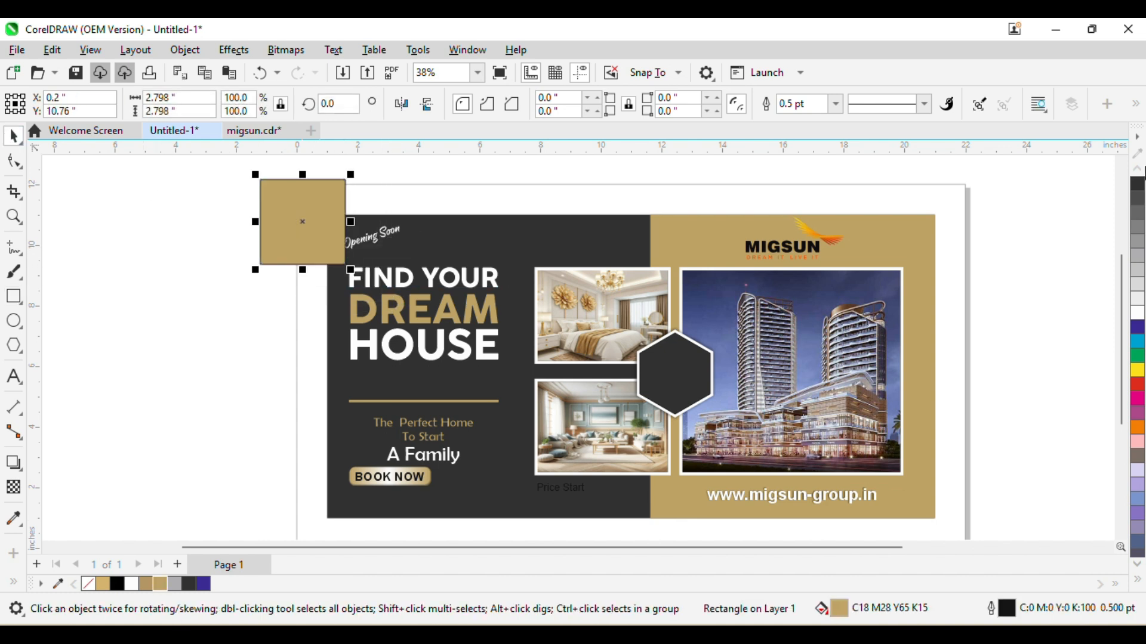
left_click(1141, 561)
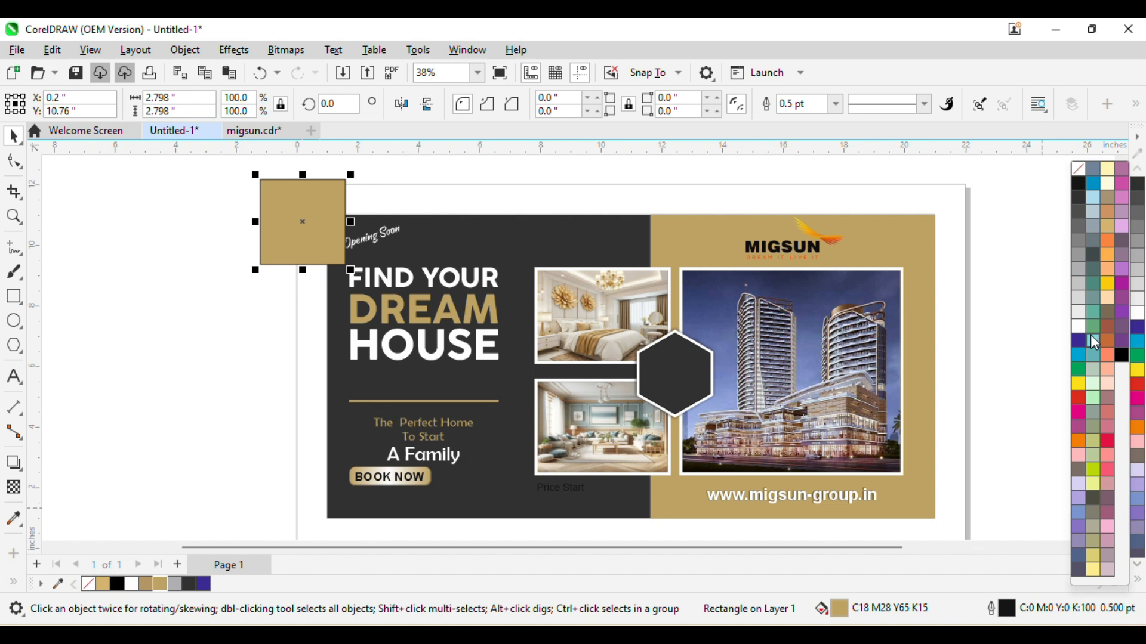
right_click(1079, 171)
- PowerClip the gold square inside the banner's dark background frame
right_click(313, 220)
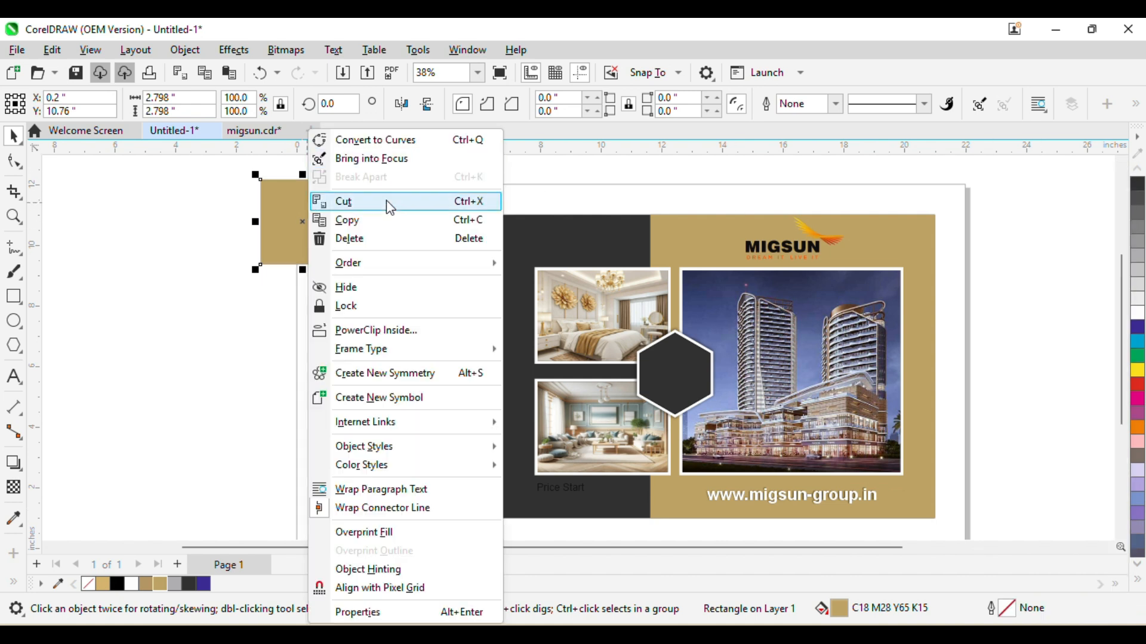
left_click(371, 328)
left_click(348, 251)
- Open the background's PowerClip contents for editing and centre the gold square on the banner's upper-left corner
right_click(333, 221)
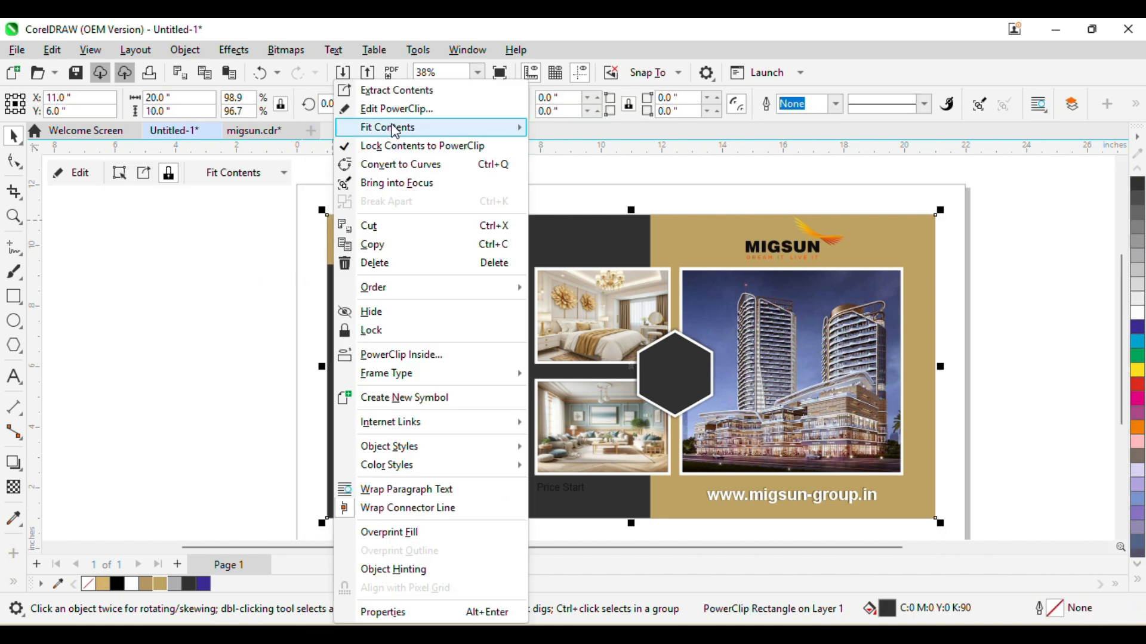
left_click(384, 107)
left_click_drag(303, 226, 328, 227)
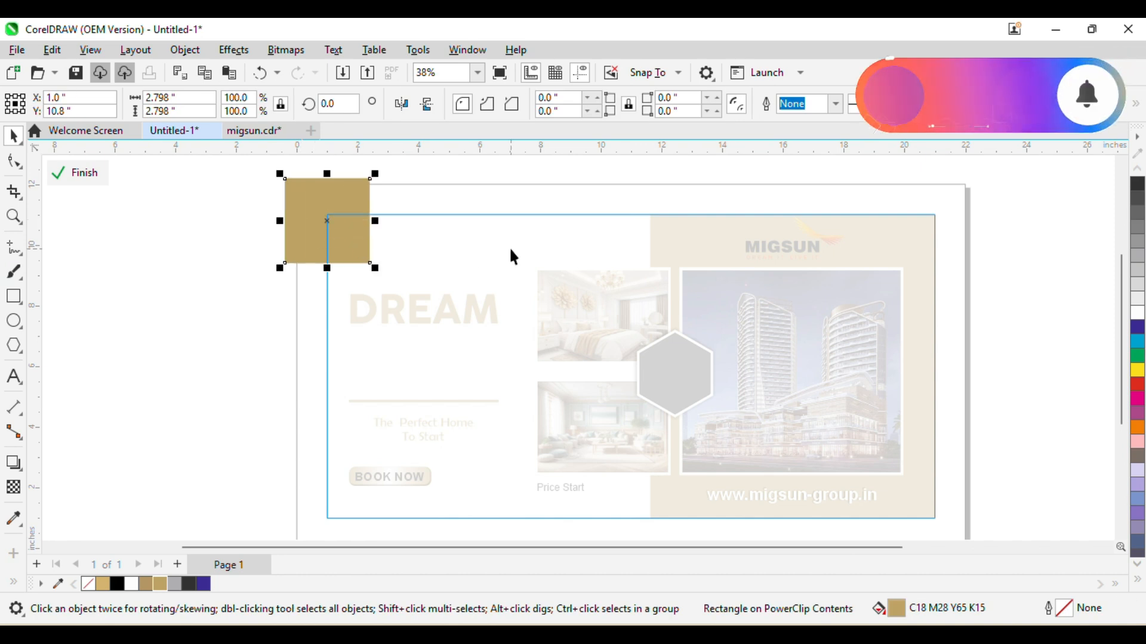
key("Up")
key("Up")
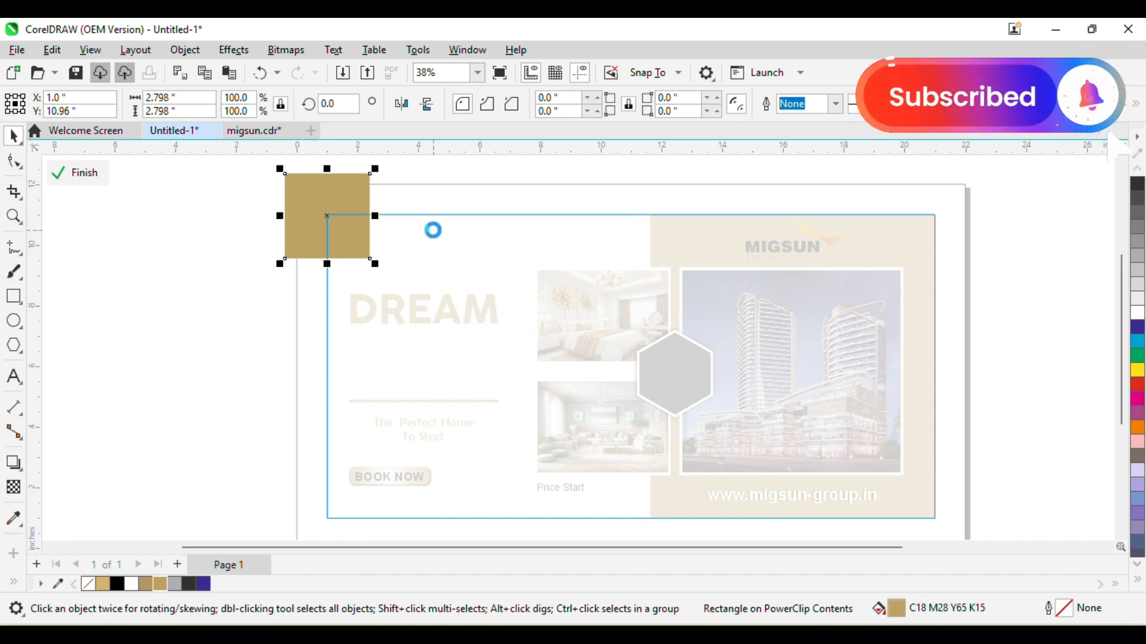
- Convert the gold square to curves, remove its lower-right node to make a triangle, and fit the triangle into the banner corner
key("ctrl+q")
key("F10")
left_click_drag(401, 289, 344, 233)
key("space")
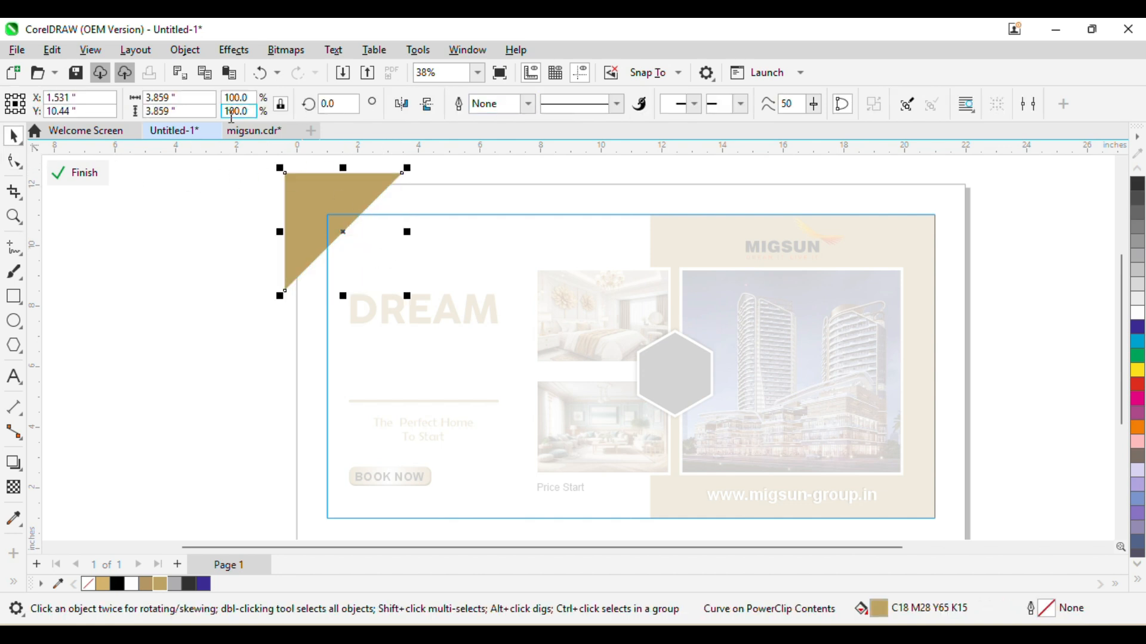
left_click_drag(314, 197, 335, 220)
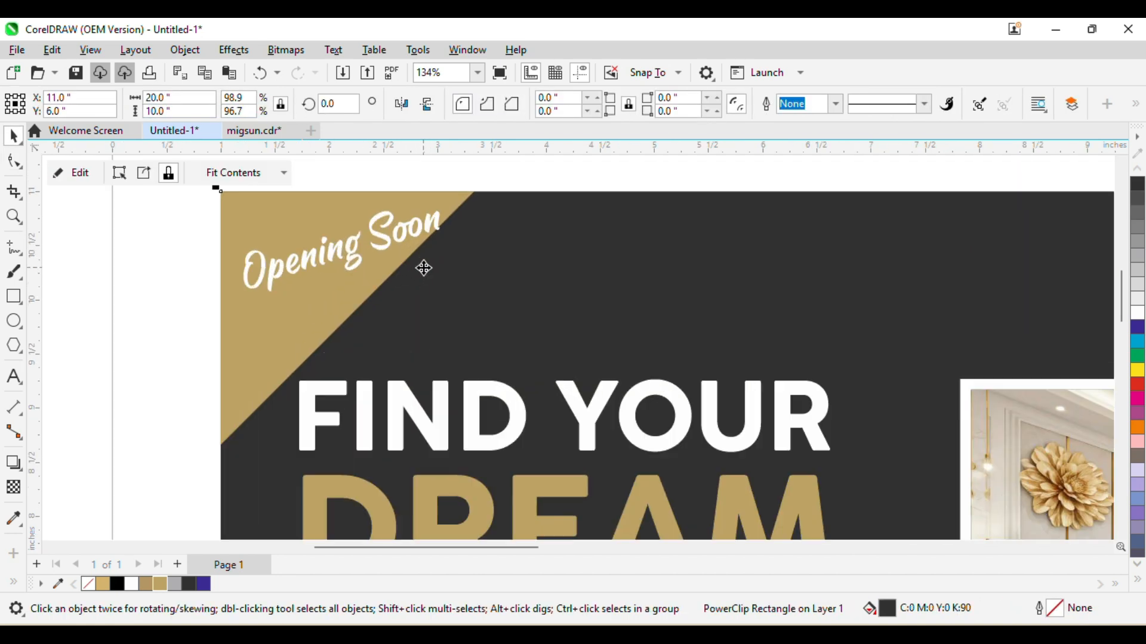
- Move "Opening Soon" into the gold corner, rotate it nearly level, and break it into two lines
left_click_drag(350, 251, 339, 279)
left_click(337, 274)
left_click_drag(441, 238, 421, 270)
double_click(356, 268)
key("Return")
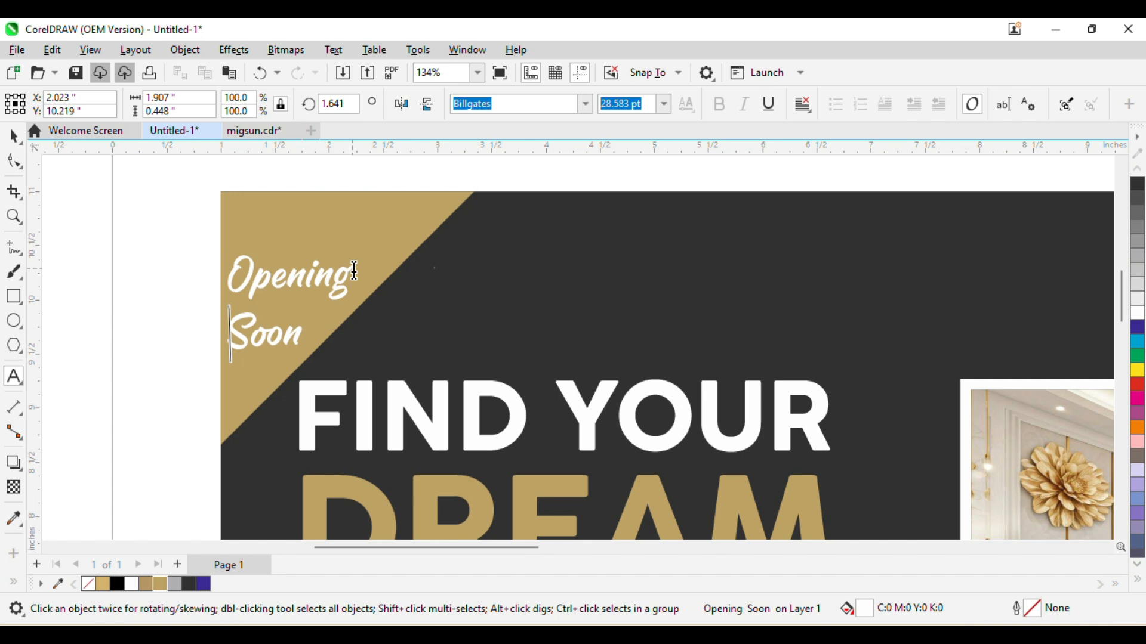
- Centre-align the two lines of "Opening Soon" and fill them with 90% black
left_click(18, 137)
left_click(803, 104)
left_click(821, 162)
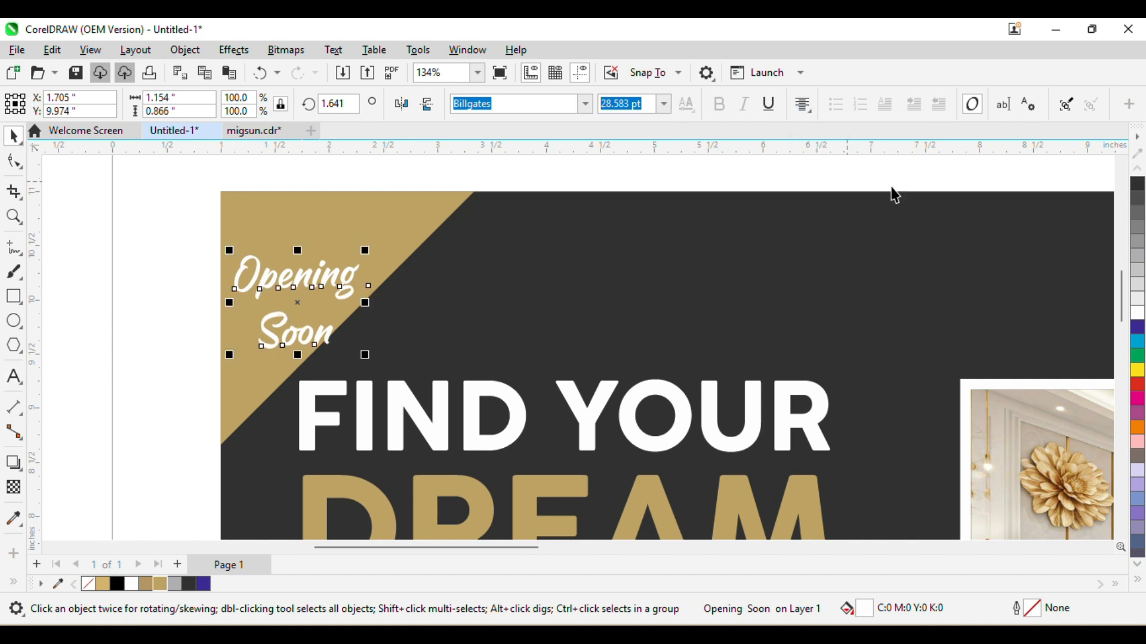
left_click(1139, 200)
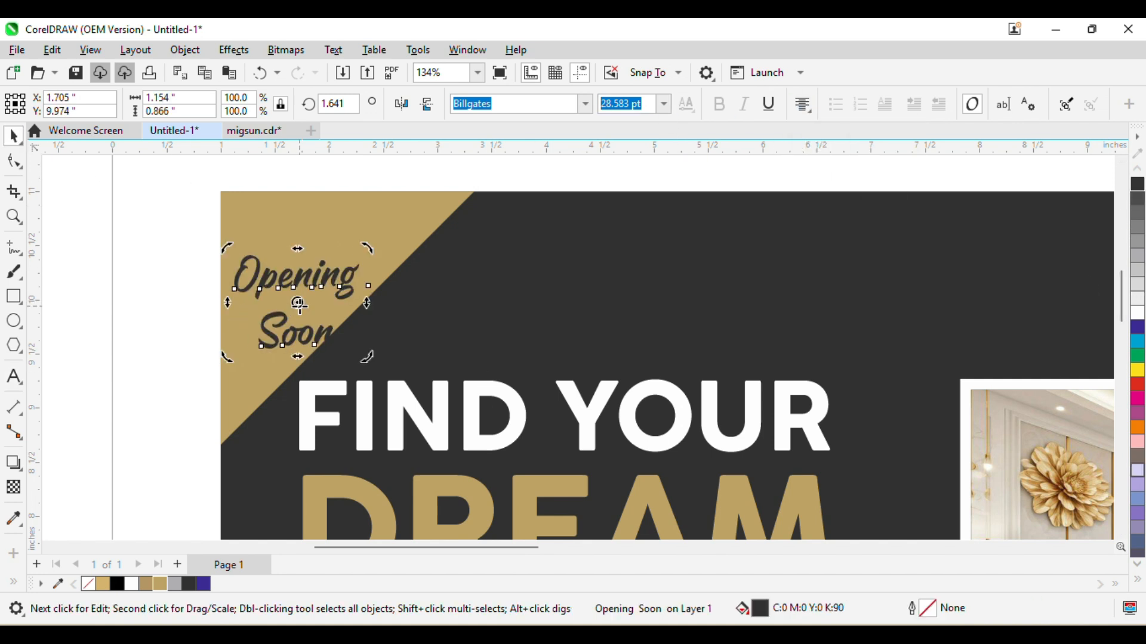
- Move "Opening Soon" higher in the gold corner, enlarge it to about 32 pt, and shift "Soon" closer to "Opening"
left_click_drag(302, 305, 310, 265)
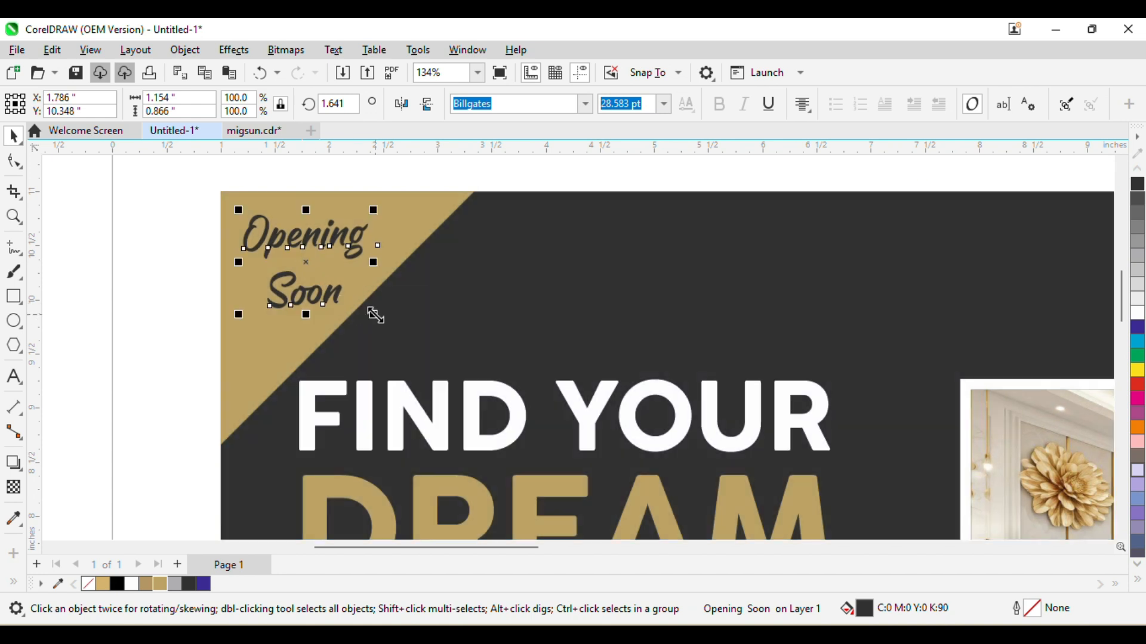
left_click_drag(376, 315, 386, 324)
key("F10")
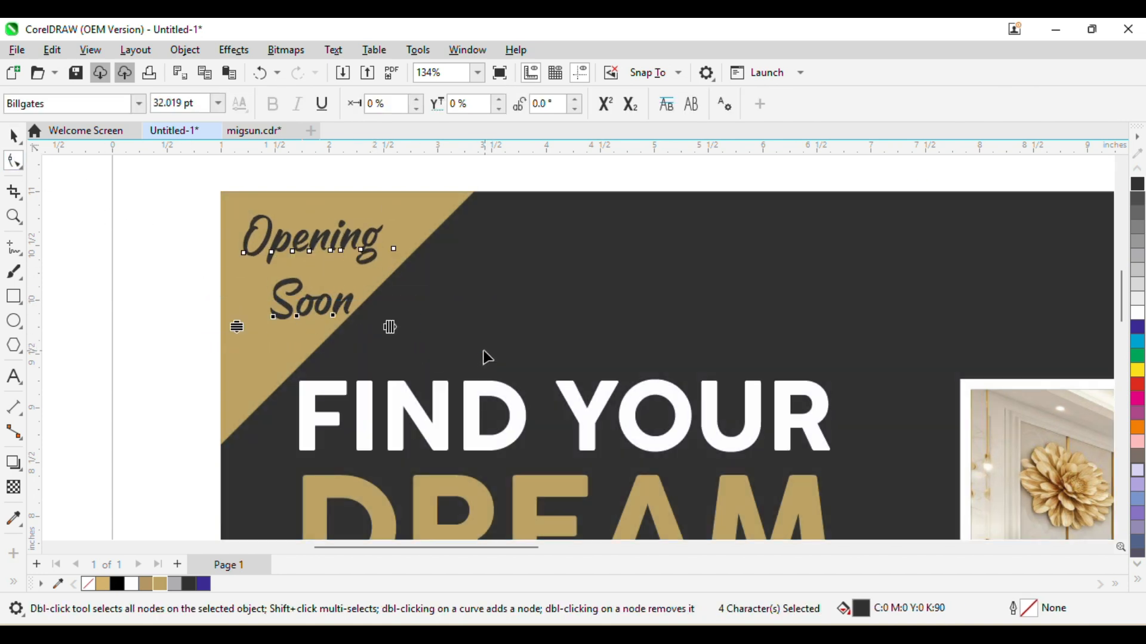
key("Up")
key("Up")
key("Up")
key("Up")
key("Up")
key("Up")
key("Up")
key("Up")
key("Up")
key("Up")
key("Up")
key("Up")
key("Up")
key("Up")
key("Up")
key("Up")
key("Up")
key("Up")
key("Up")
key("Up")
key("Up")
key("Up")
key("Up")
key("Up")
key("Up")
key("Up")
key("Up")
key("Up")
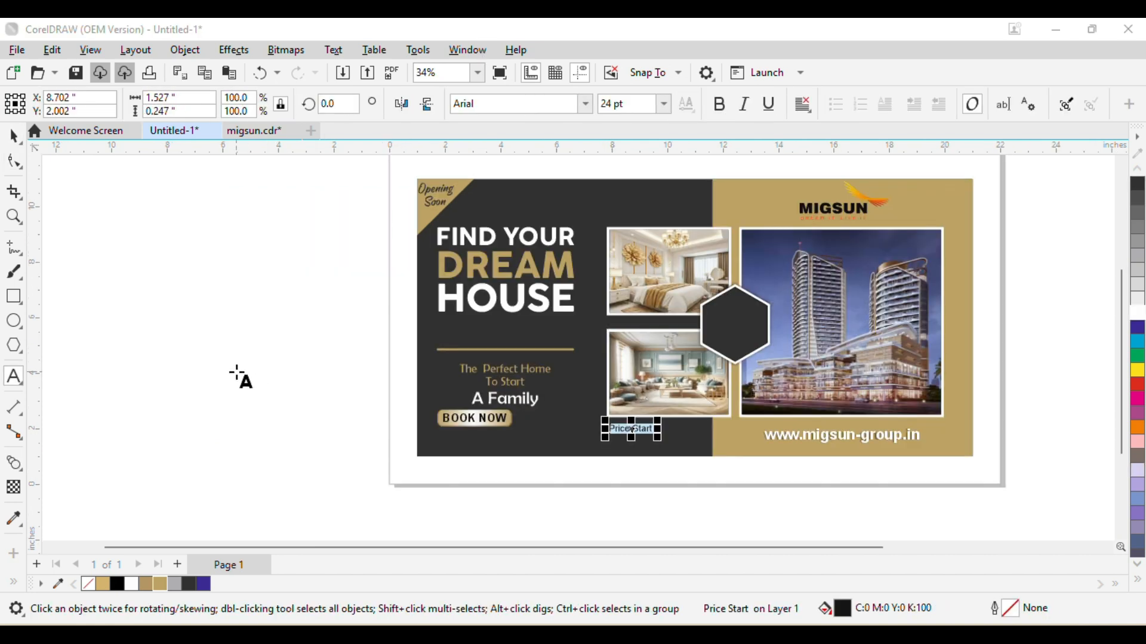
- Replace the "Price Start" text with "Starting Price"
left_click(627, 429)
type("S")
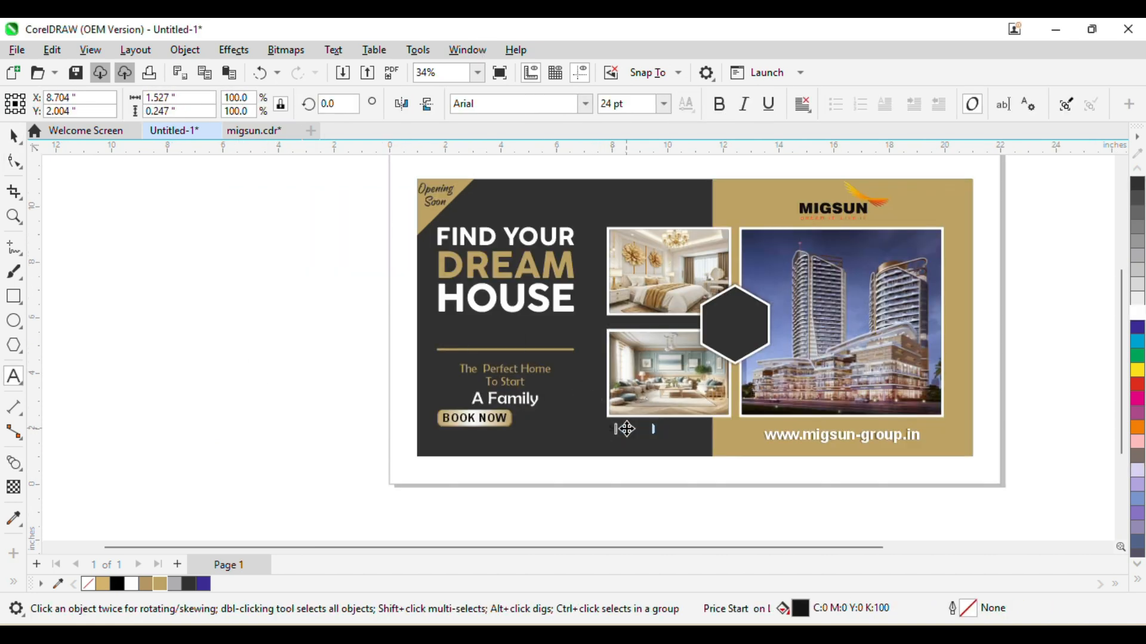
type("tarting Price")
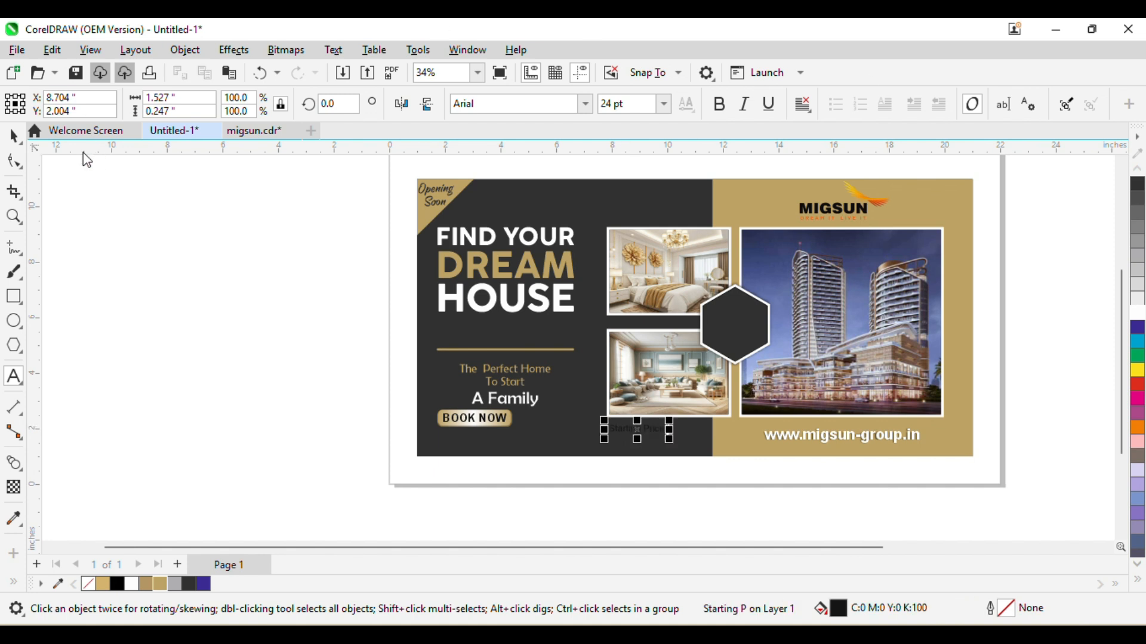
- Move "Starting Price" into the upper part of the dark hexagon and fill it white
left_click(14, 137)
left_click_drag(654, 449, 755, 318)
left_click(1138, 315)
scroll(1052, 295, "up", 2)
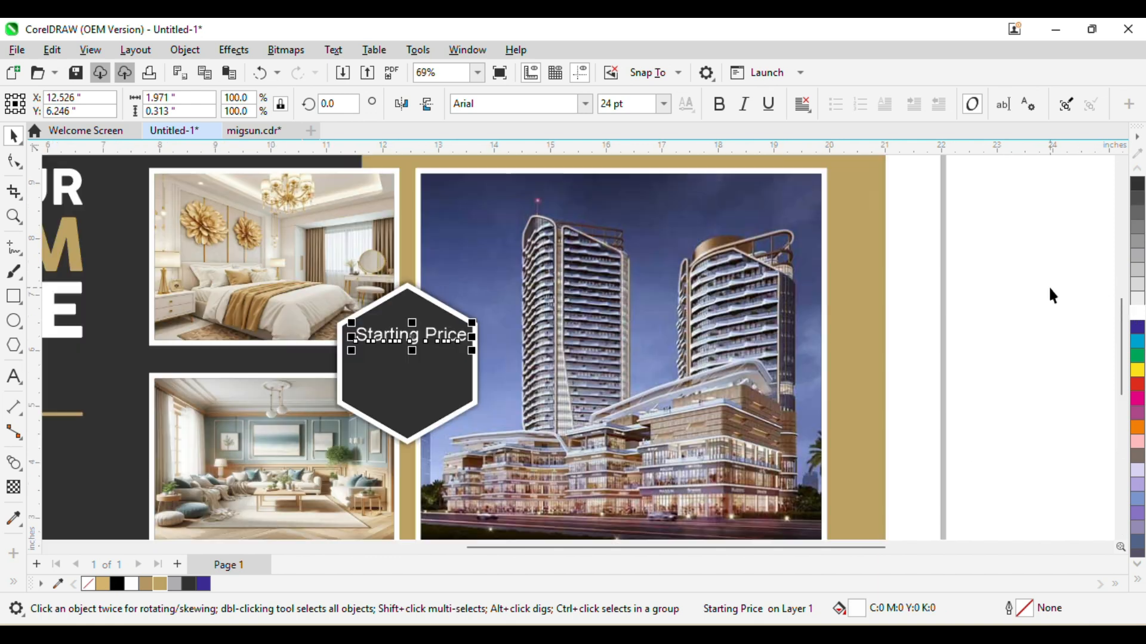
- Change the "Starting Price" text to bold Calibri
left_click(520, 104)
type("ca")
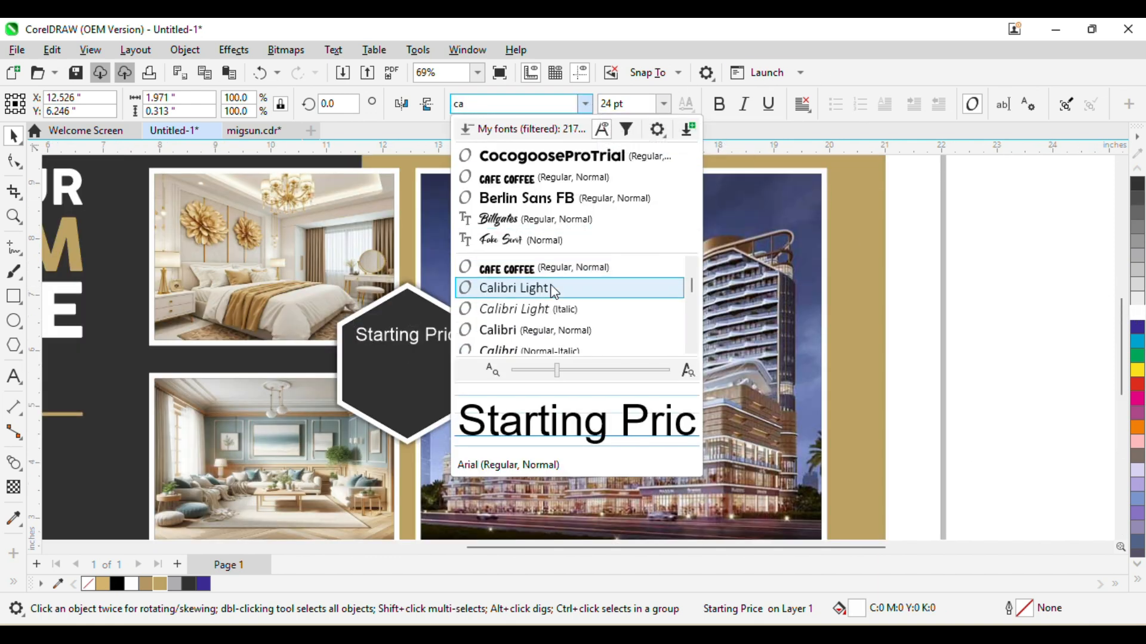
left_click(553, 308)
key("Escape")
left_click(421, 341)
scroll(422, 341, "up", 4)
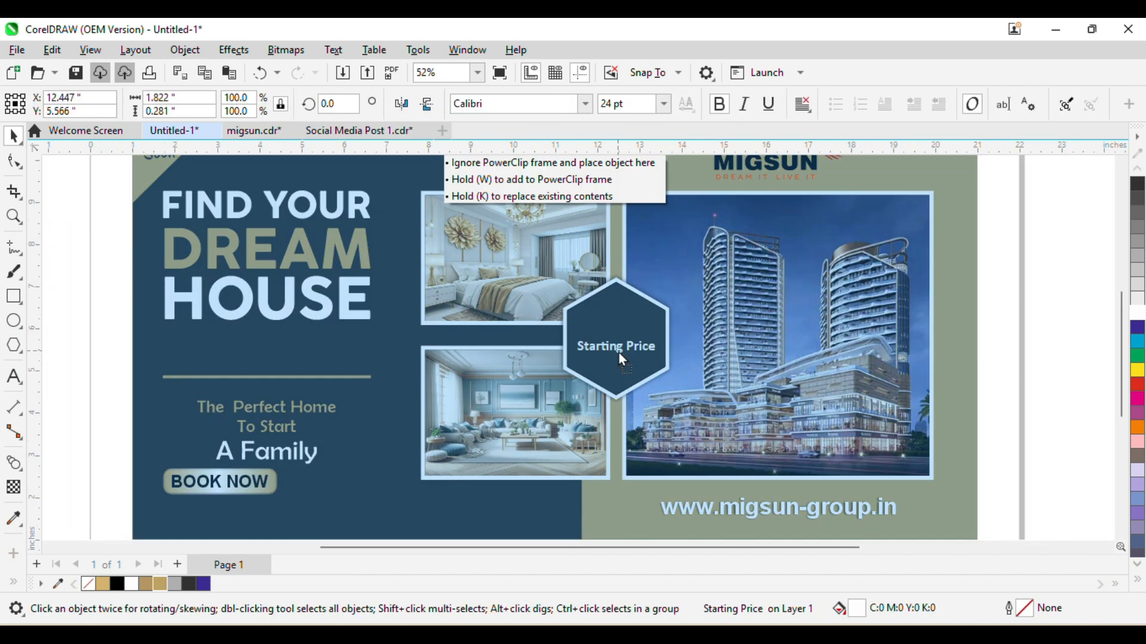
- Duplicate "Starting Price" just below itself in the hexagon and change the copy to "75 Lakh"
left_click_drag(618, 352, 624, 349)
key("F8")
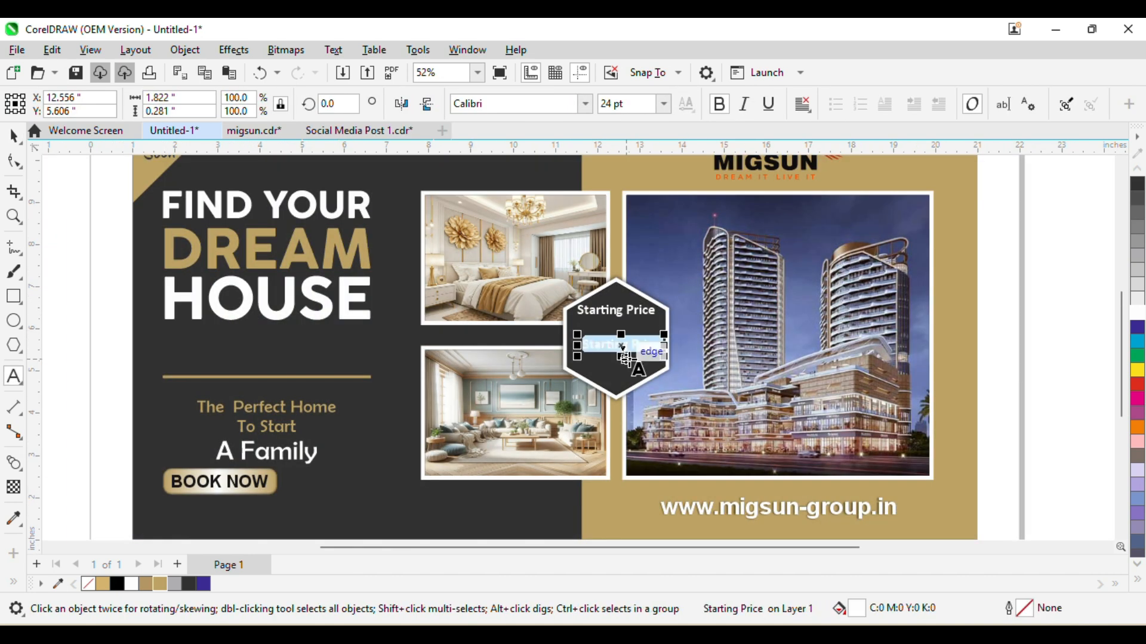
type("75 Lak")
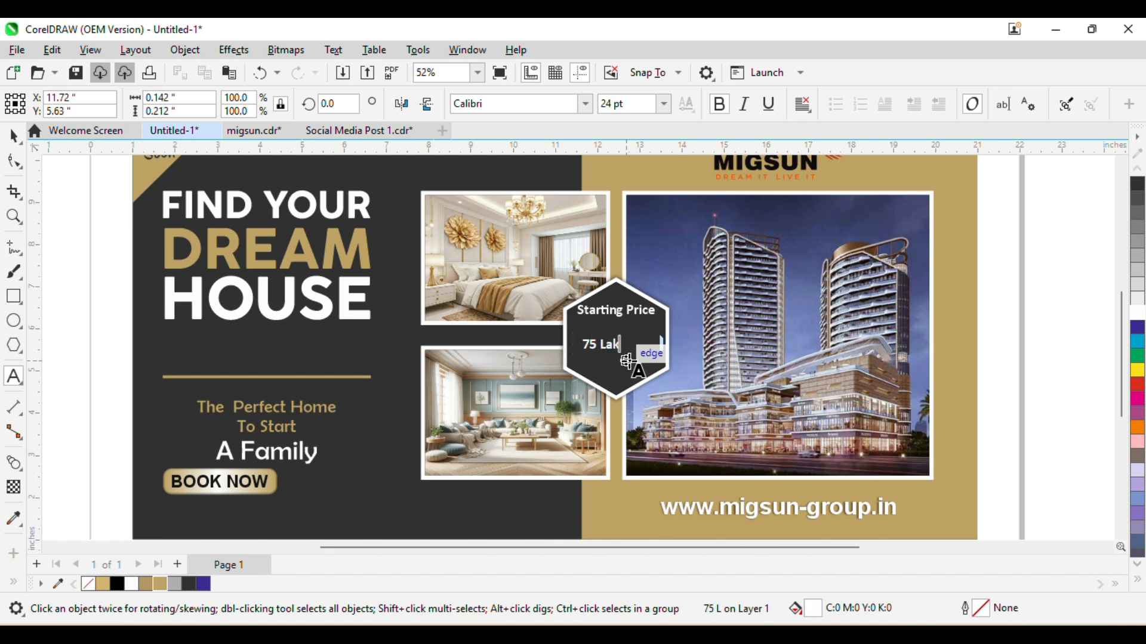
key("ctrl+space")
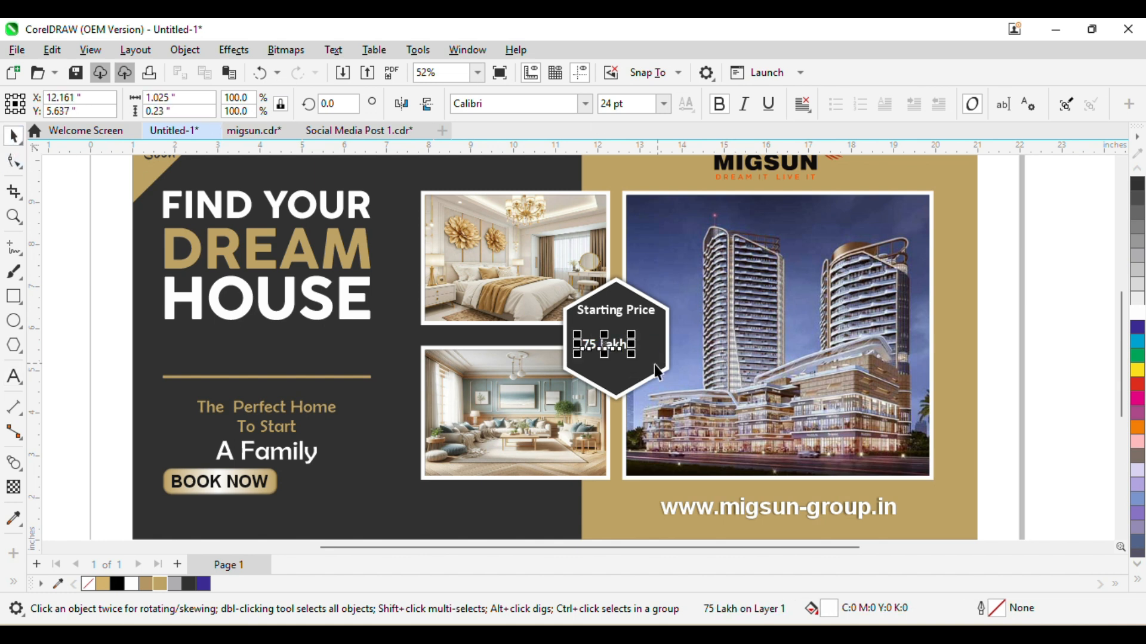
- Break "75 Lakh" into two lines, with "Lakh" beneath "75"
scroll(651, 361, "up", 2)
double_click(568, 340)
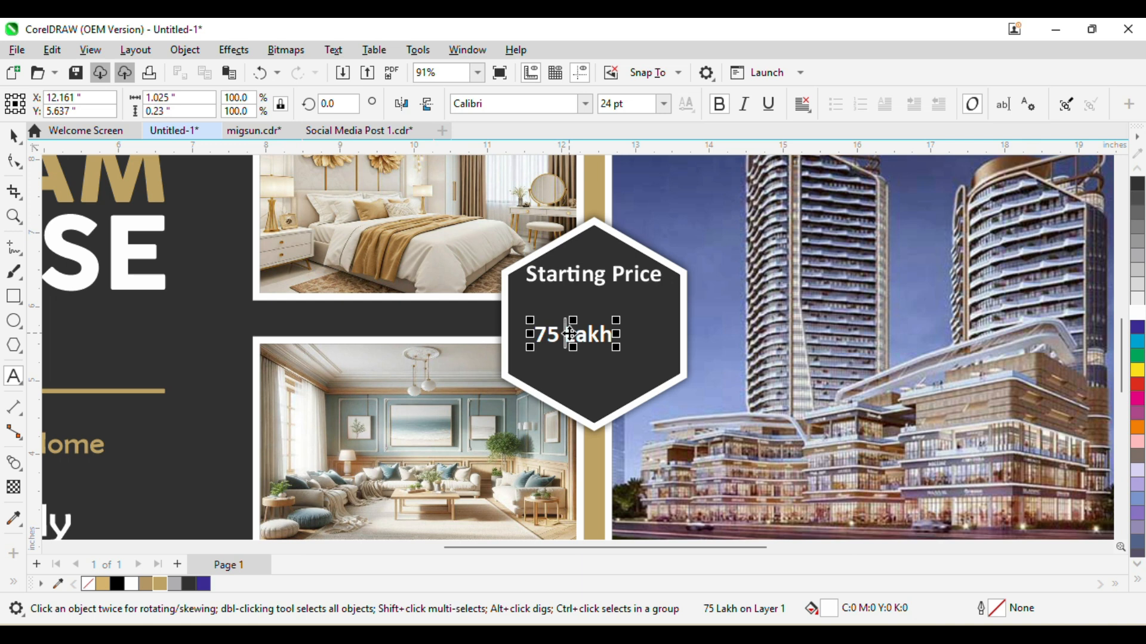
key("Return")
left_click(12, 137)
- Enlarge the "75 Lakh" text to about 41 pt and centre it on the hexagon
left_click_drag(585, 378, 635, 391)
left_click(635, 390, "shift")
key("e")
key("c")
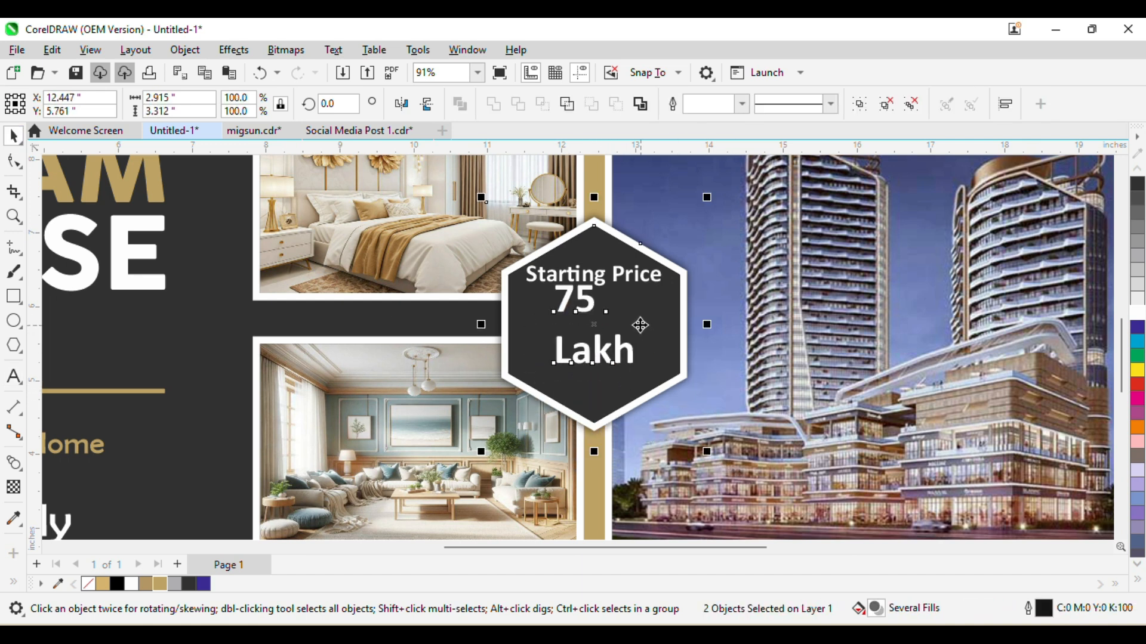
- Lower the "75 Lakh" text clear of "Starting Price" and right-align its two lines
left_click_drag(622, 343, 621, 364)
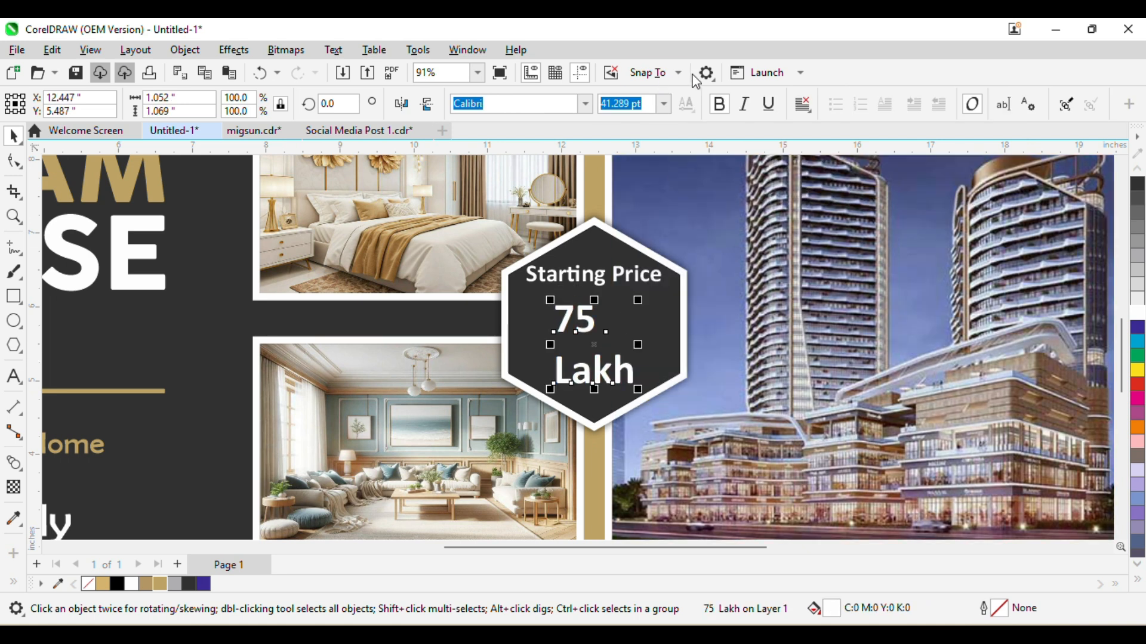
left_click(802, 105)
left_click(807, 182)
- Bring the red rupee symbol into the hexagon, fill it white, and place it in front of "75"
left_click(548, 347)
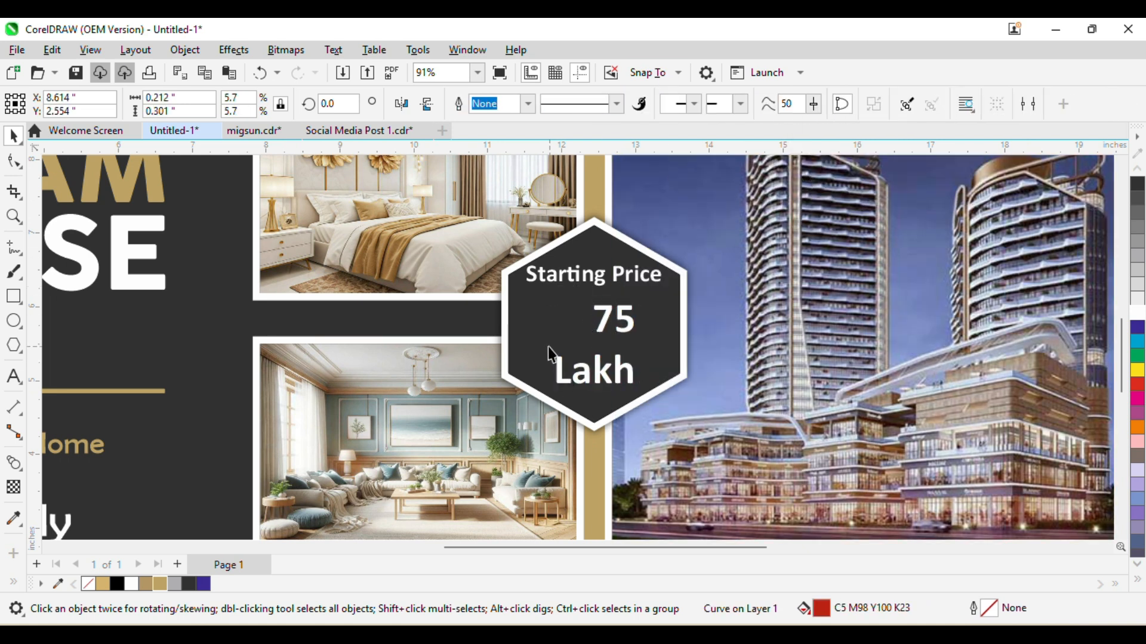
scroll(542, 294, "down", 5)
scroll(545, 298, "up", 3)
left_click_drag(445, 418, 545, 303)
scroll(572, 299, "up", 4)
left_click(1137, 314)
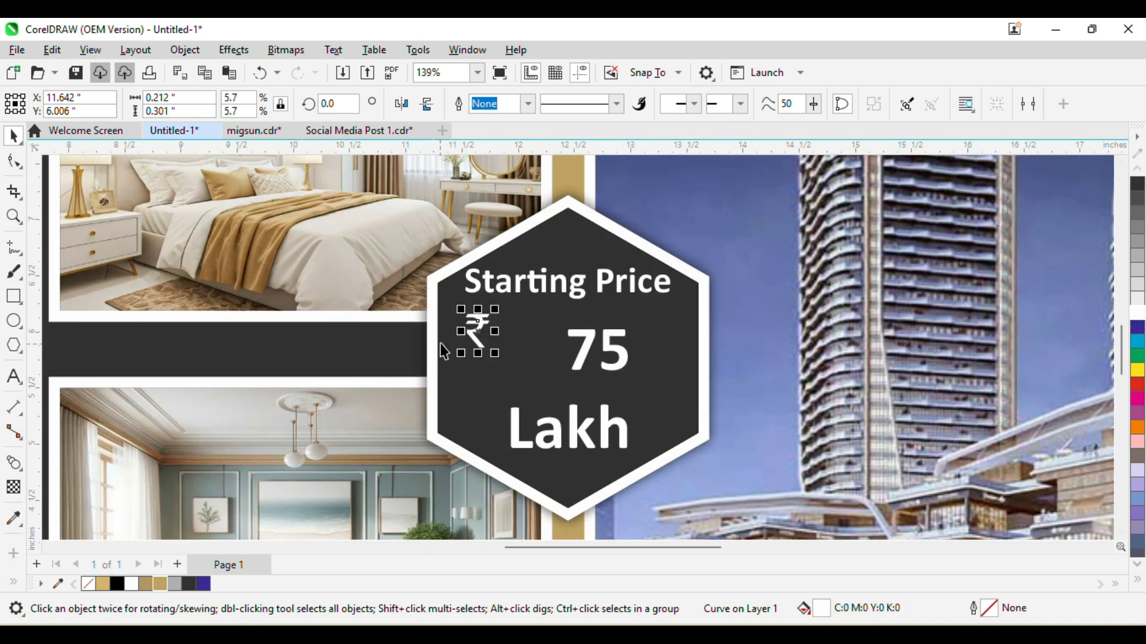
left_click_drag(470, 333, 494, 343)
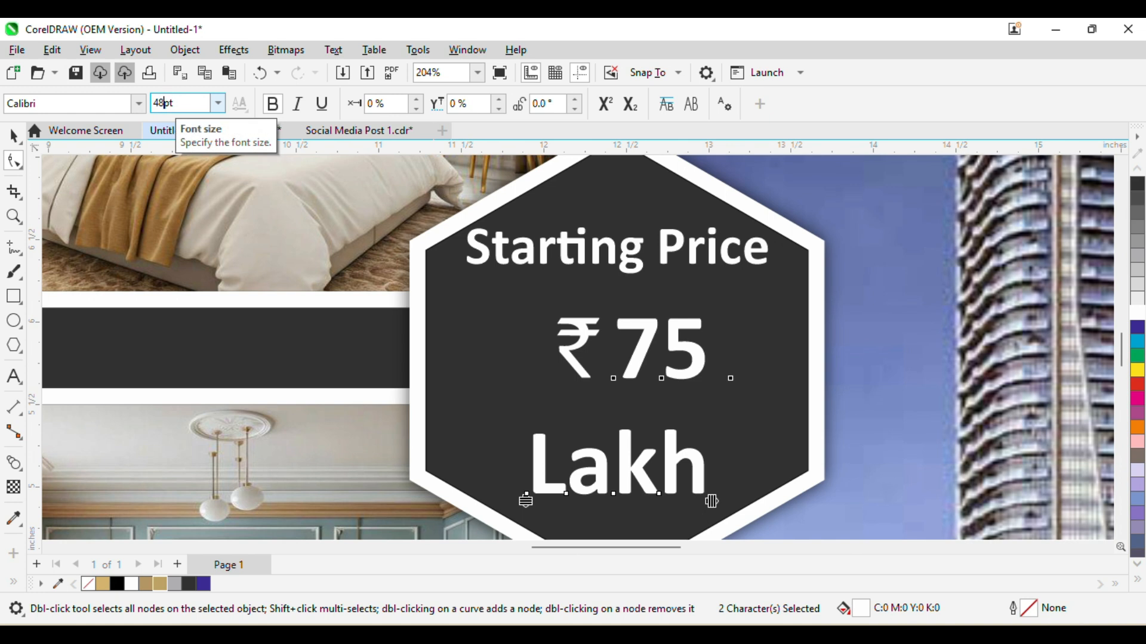
- Set the font size of "75" to 60 pt
key("Return")
type("60")
key("Return")
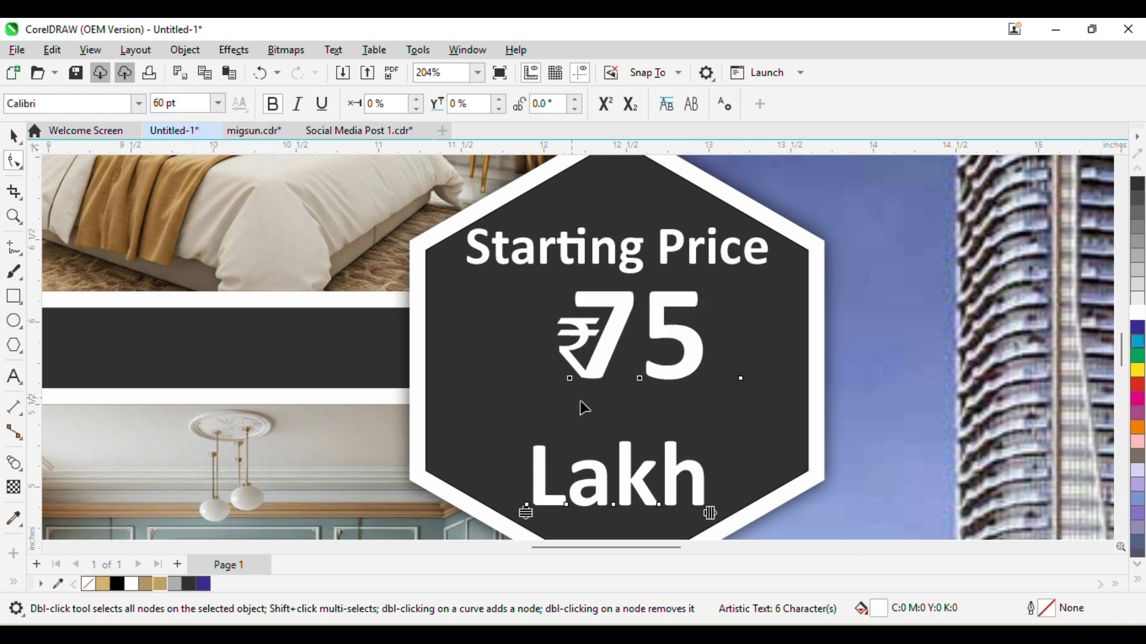
key("space")
double_click(711, 404)
key("Escape")
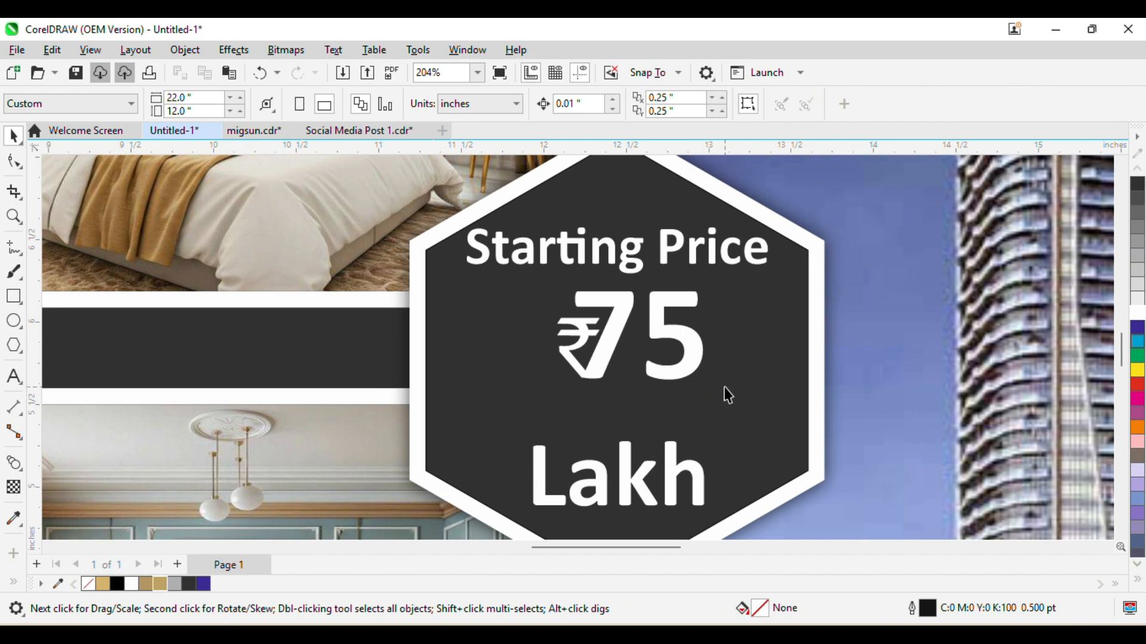
- Remove the extra space after "75" and shift "Lakh" up closer beneath it
double_click(695, 349)
key("Right")
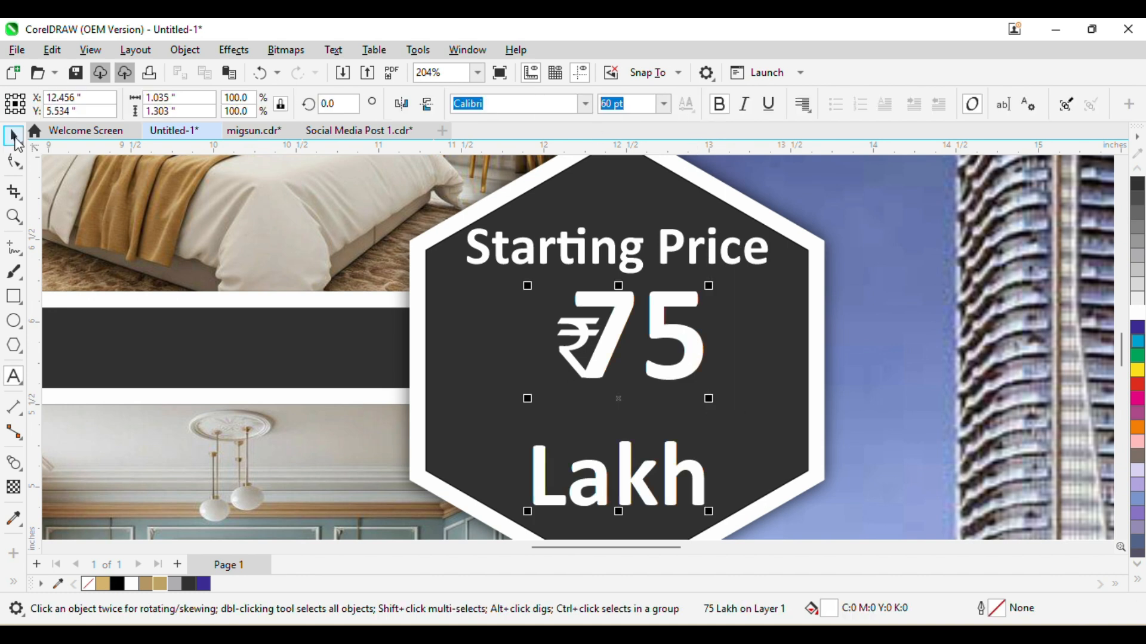
left_click(13, 160)
left_click_drag(481, 451, 788, 537)
key("Up")
key("Up")
key("Up")
key("Up")
key("Up")
key("Up")
key("Up")
key("Up")
key("Up")
key("Up")
key("Up")
key("Up")
key("Up")
key("Up")
key("Up")
key("Up")
key("Up")
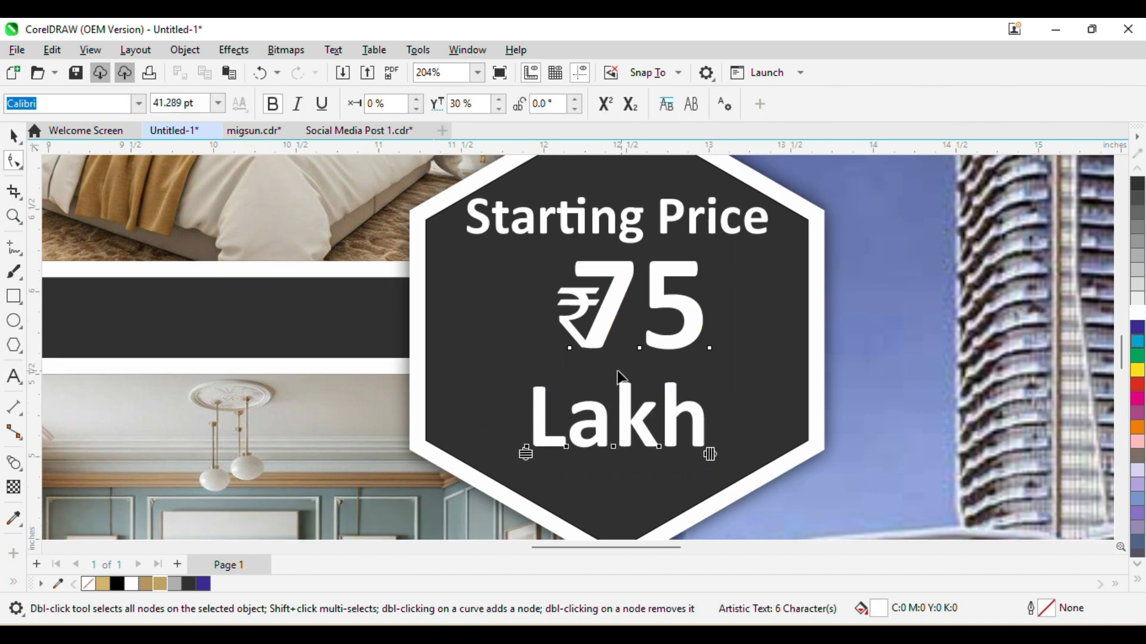
key("space")
- Move the rupee symbol clear of "75" and enlarge it to about 0.37 by 0.53 inches to match the digits' height
left_click(570, 322)
key("Left")
key("Left")
key("Left")
key("Left")
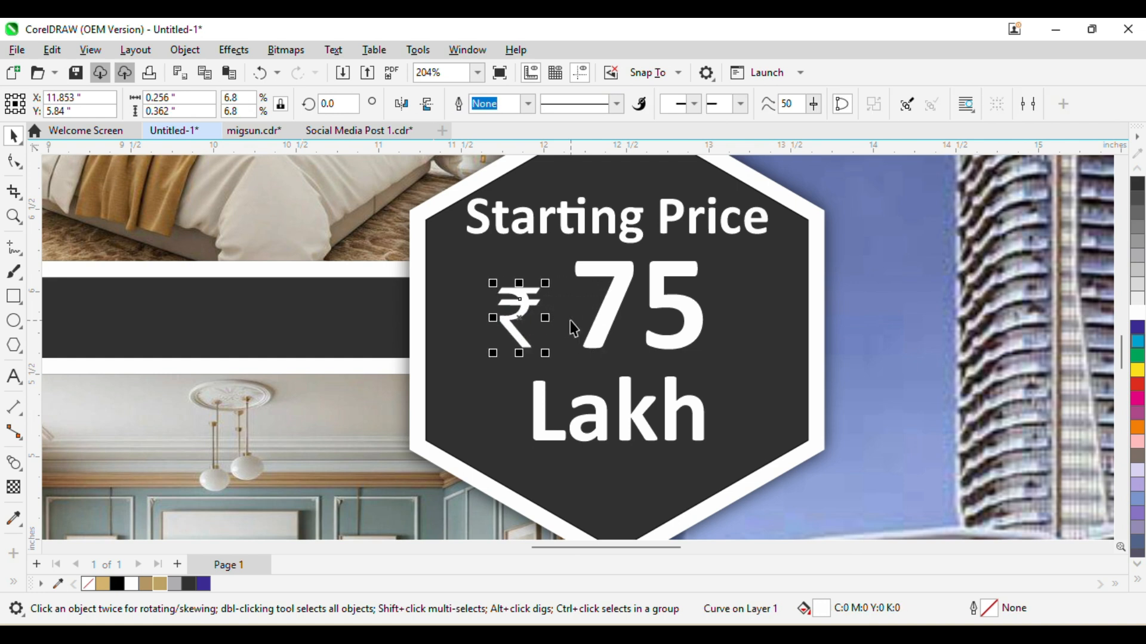
left_click_drag(549, 285, 564, 256)
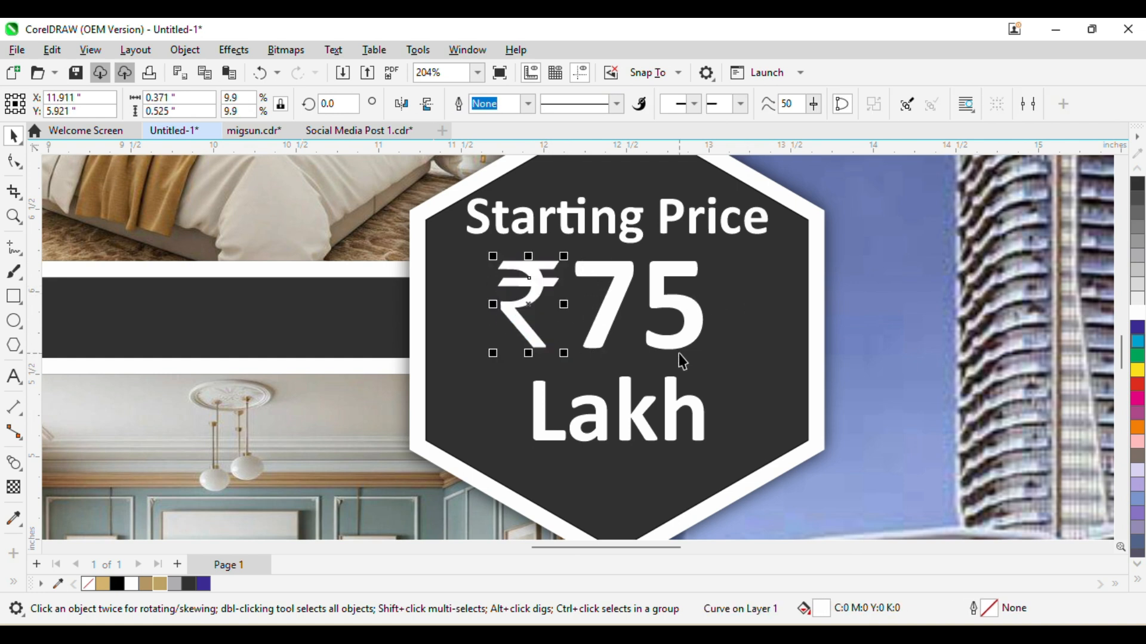
- Break "75" and "Lakh" into separate texts, group the rupee symbol with "75", and centre the group horizontally over "Lakh"
left_click(671, 384)
key("ctrl+k")
left_click(773, 376)
left_click(696, 328)
left_click(530, 281, "shift")
key("ctrl+g")
left_click(624, 404, "shift")
key("c")
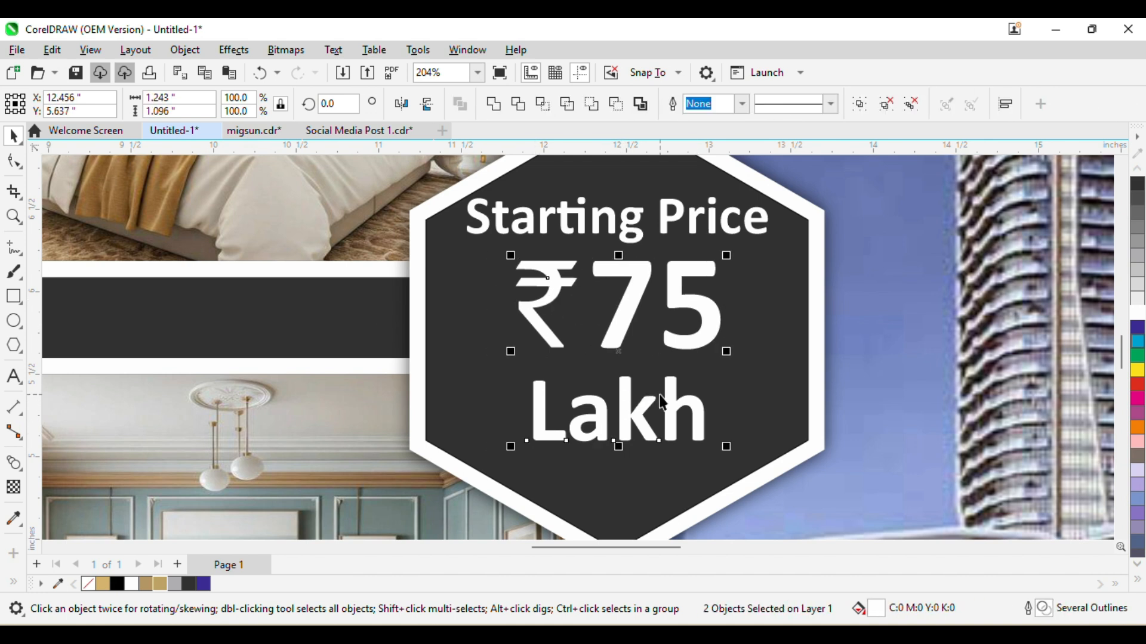
- Centre the rupee-and-75 group vertically within the hexagon
left_click(763, 358)
left_click(700, 319)
left_click(759, 360, "shift")
key("e")
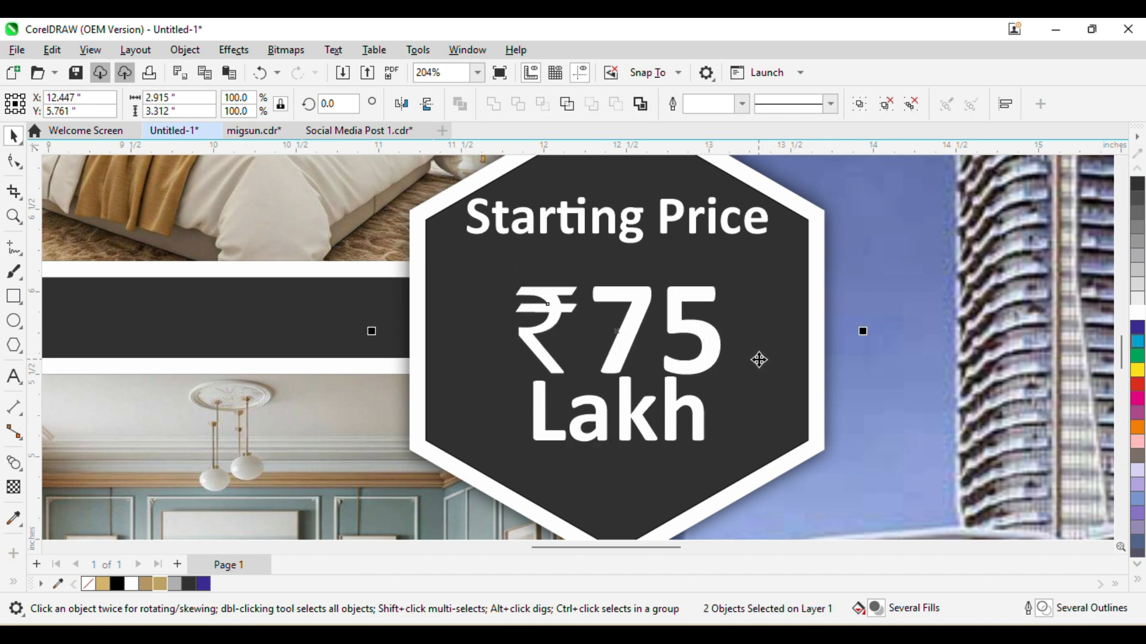
left_click(858, 370)
- Centre "Lakh" horizontally in the hexagon and nudge it down to leave a gap beneath "75"
left_click(701, 409)
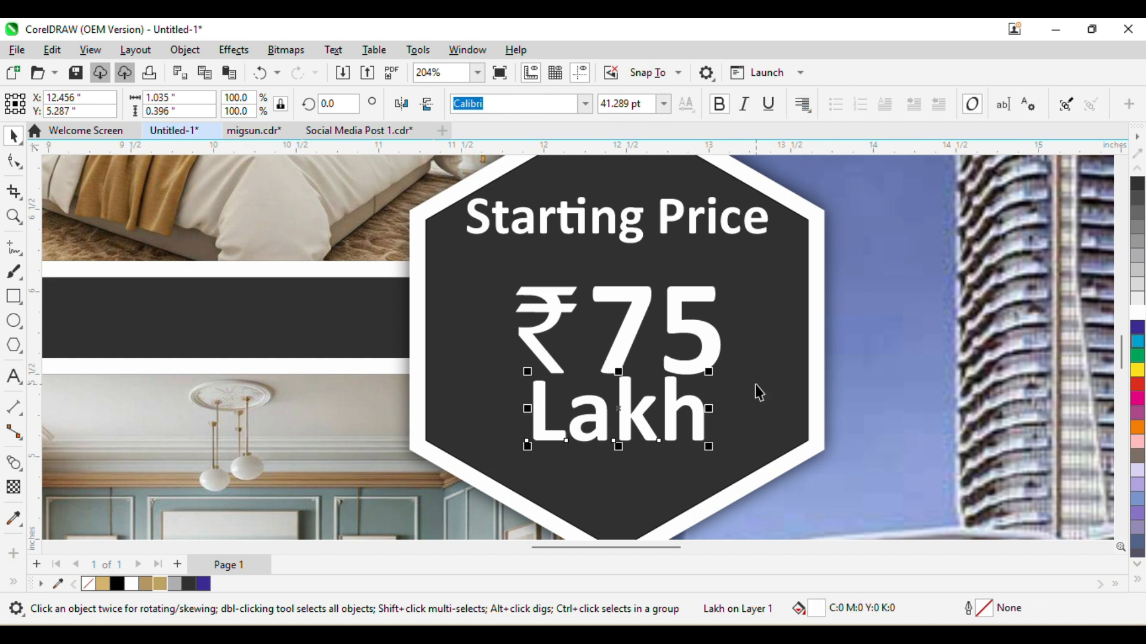
left_click(762, 378, "shift")
key("c")
left_click(850, 385)
left_click(700, 415)
key("Down")
key("Down")
key("Down")
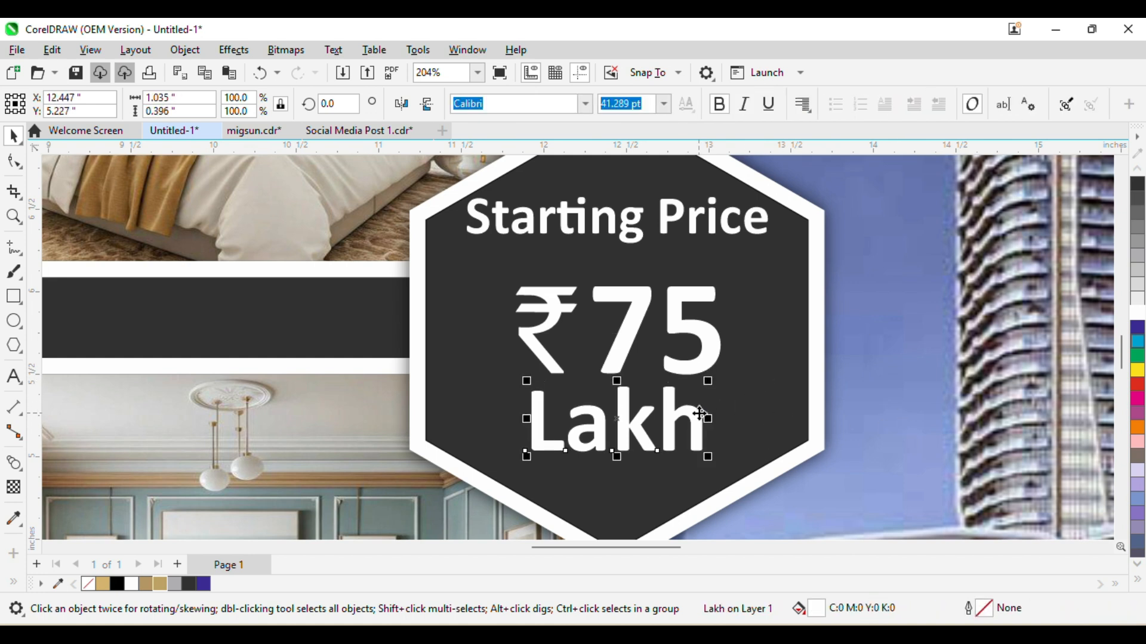
key("Down")
key("Down")
key("Down")
key("Down")
key("Down")
key("Down")
key("Down")
key("Down")
left_click(696, 222, "shift")
left_click(861, 330)
- Nudge "Starting Price" down and enlarge it to about 2.03 inches wide, and enlarge the rupee-and-75 group slightly
left_click(695, 231)
key("Down")
key("Down")
key("Down")
key("Down")
key("Down")
left_click_drag(773, 271, 787, 276)
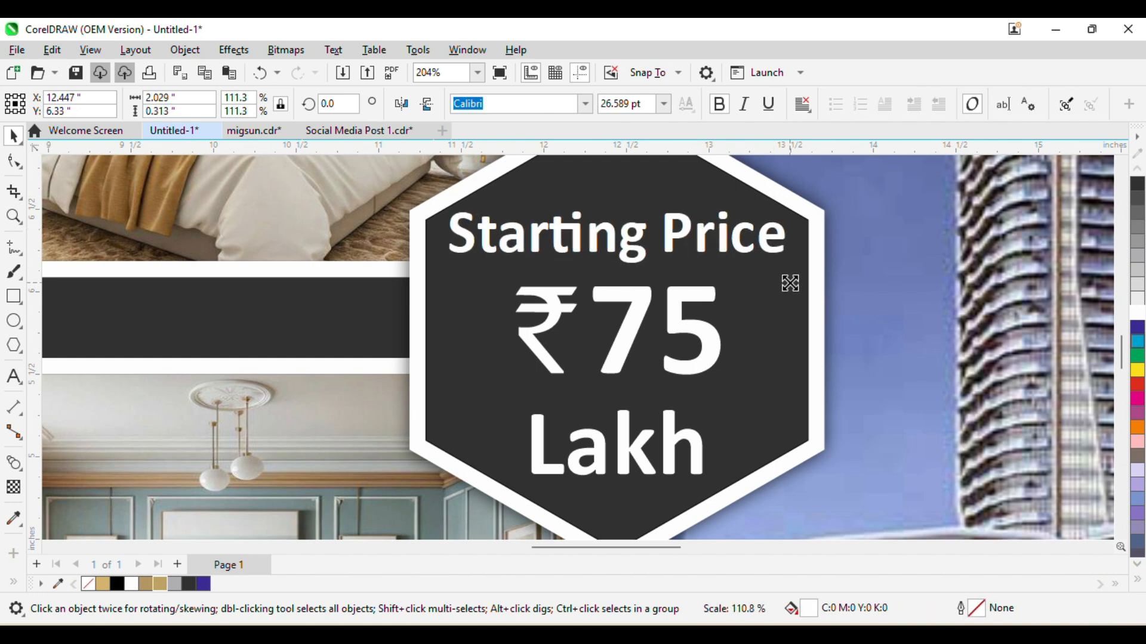
left_click(693, 319)
left_click_drag(731, 388, 762, 394)
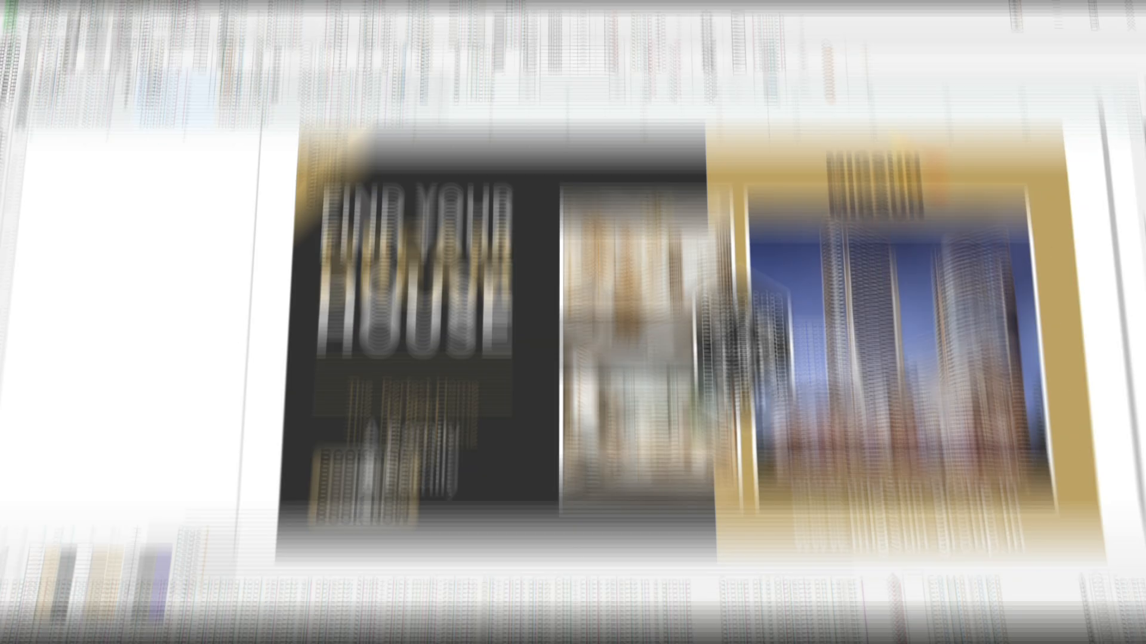
- Duplicate "Starting Price", replace the copy's text with "*", and place it enlarged to about 31.3 pt beside the top of "75"
scroll(841, 322, "up", 4)
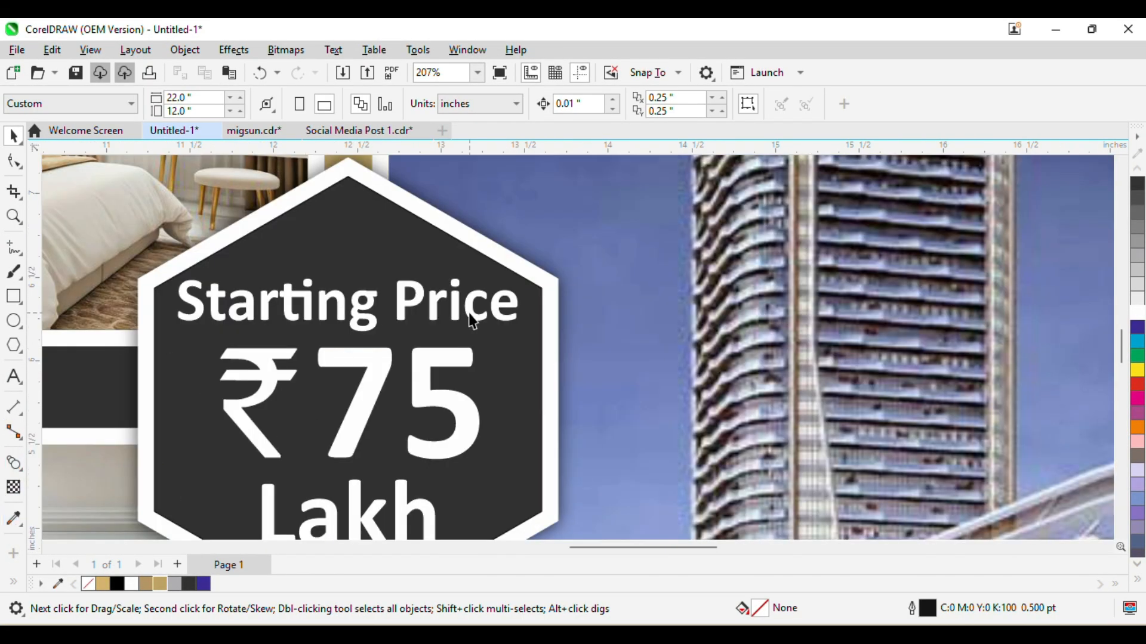
left_click_drag(470, 320, 883, 348)
right_click(884, 348)
key("F8")
key("ctrl+a")
type("*")
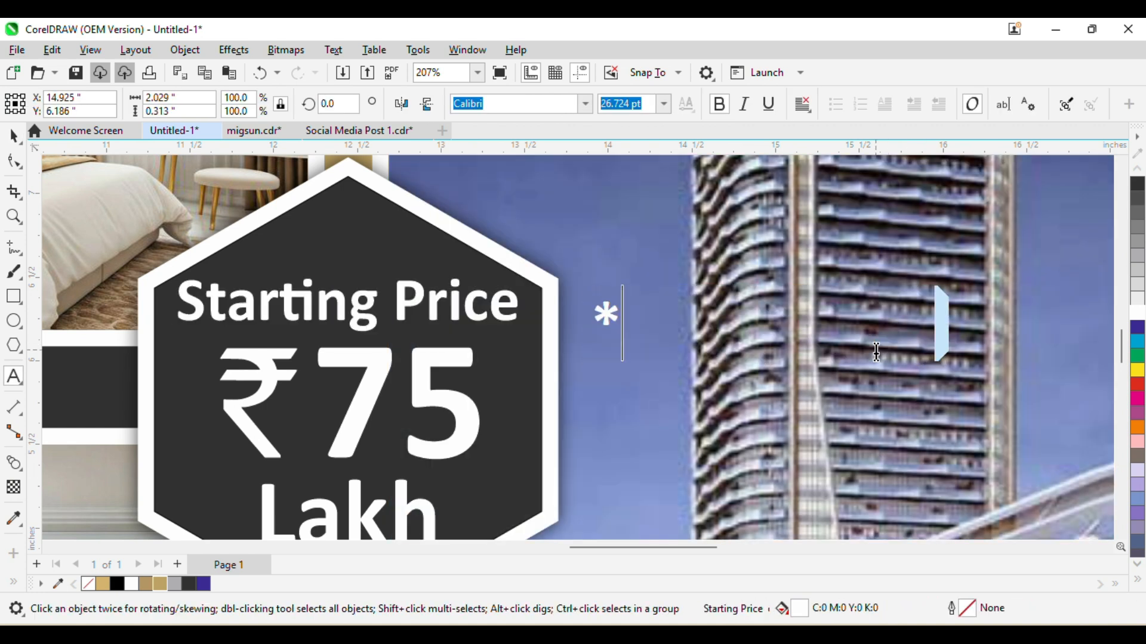
left_click_drag(623, 309, 525, 374)
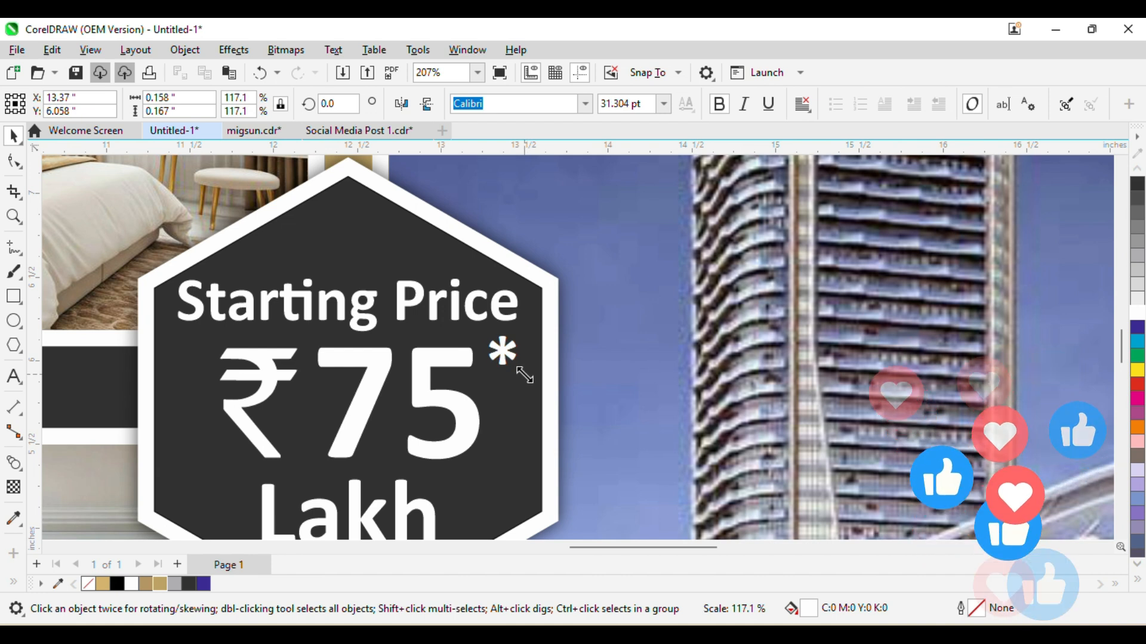
left_click(550, 352)
scroll(579, 327, "down", 5)
key("Escape")
scroll(589, 325, "up", 2)
scroll(589, 332, "down", 3)
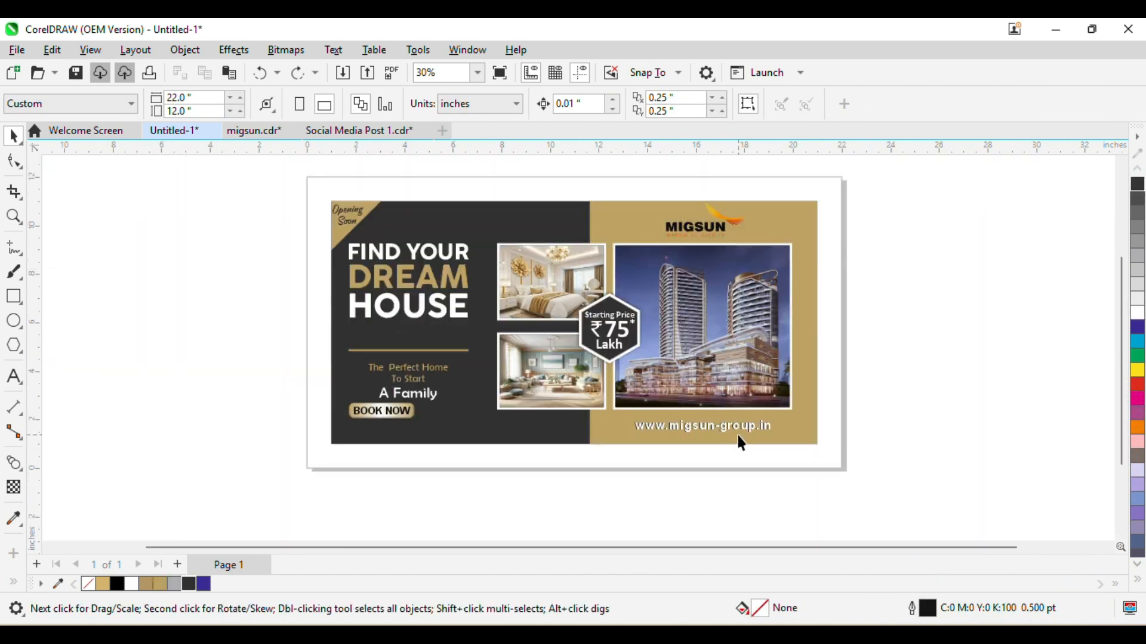
- Centre the web address horizontally with the MIGSUN logo
left_click(739, 437)
left_click(725, 232, "shift")
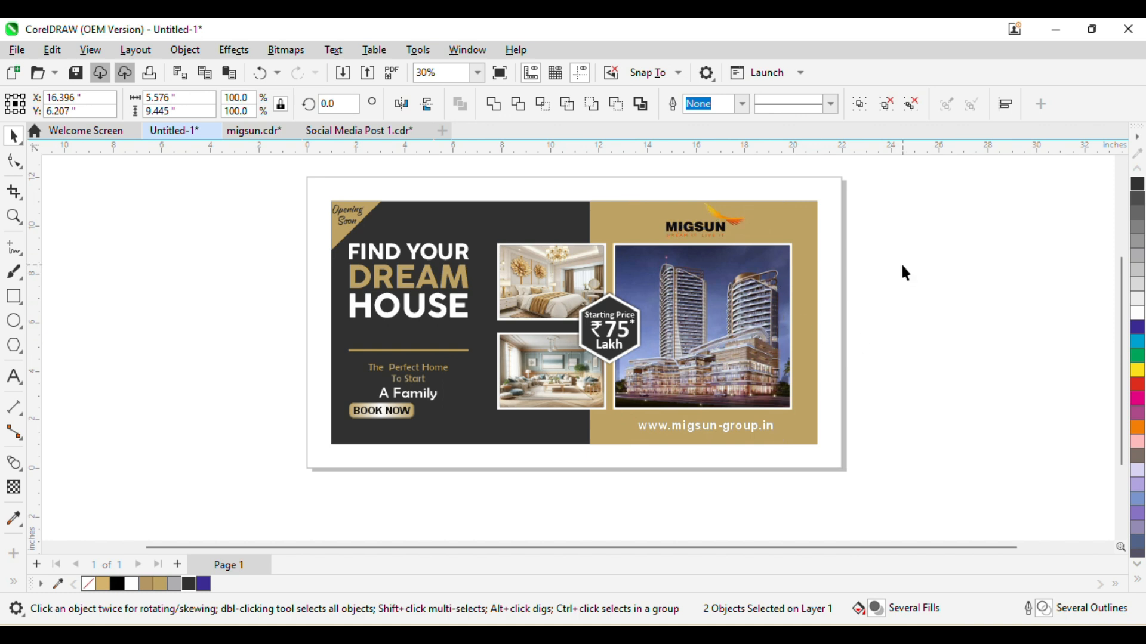
left_click(902, 266)
scroll(608, 439, "up", 2)
left_click_drag(609, 439, 777, 463)
- Widen the heading's line gaps by shifting the "DREAM" and "HOUSE" lines down, with "HOUSE" moved a further amount
scroll(343, 295, "down", 1)
left_click_drag(343, 295, 400, 361)
scroll(343, 336, "up", 2)
left_click(13, 161)
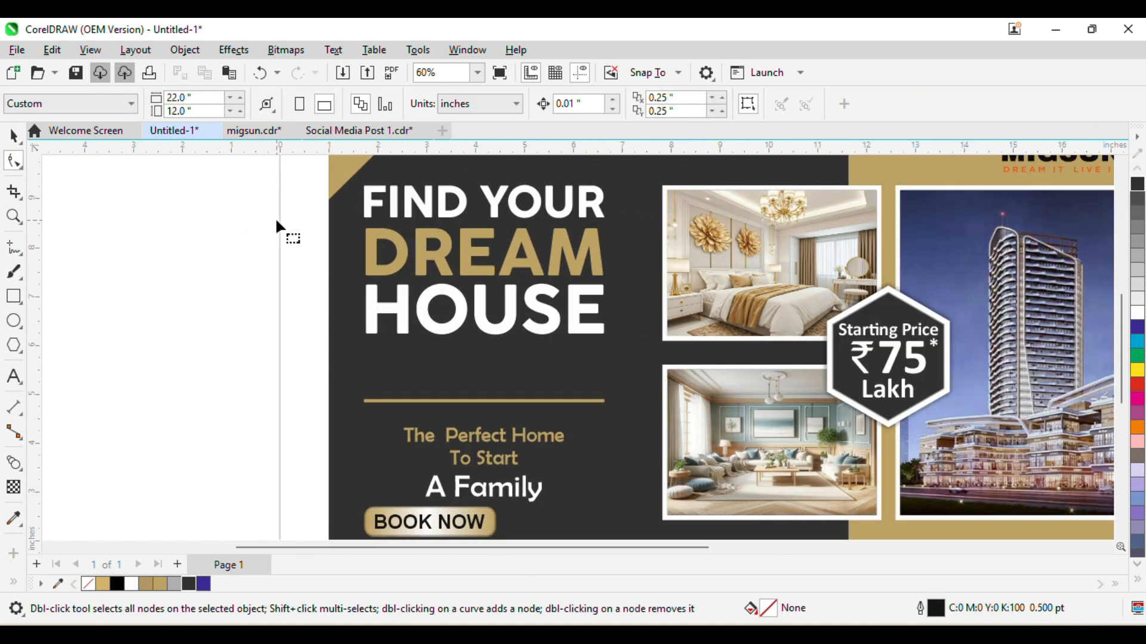
left_click(367, 251)
left_click_drag(343, 254, 649, 371)
key("Down")
key("Down")
key("Down")
key("Down")
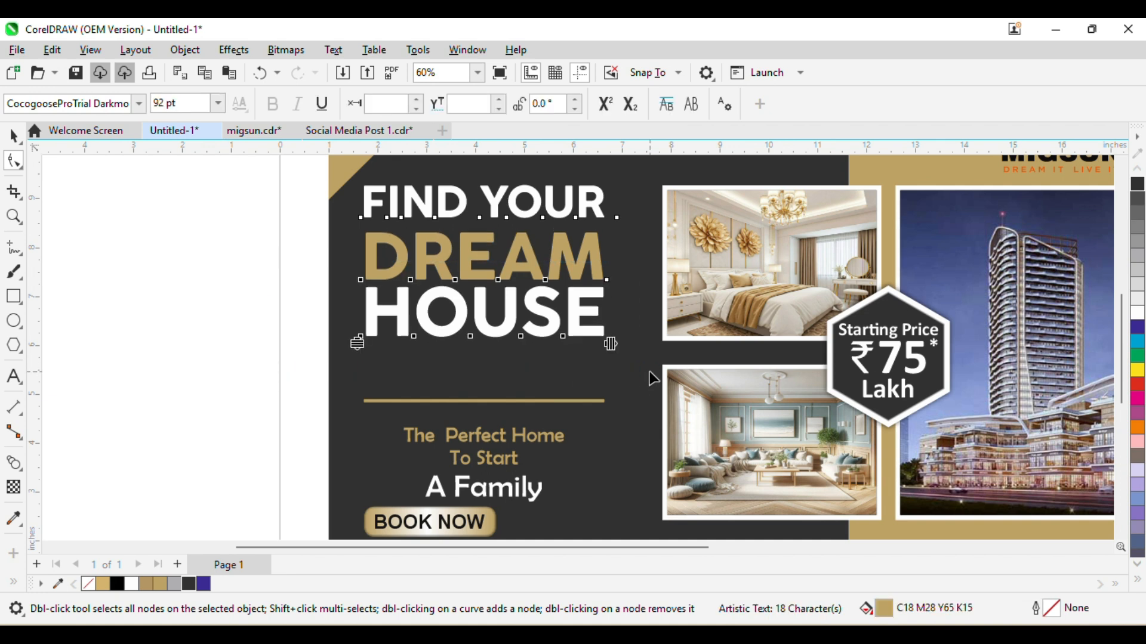
left_click_drag(529, 394, 531, 395)
key("Down")
key("Down")
key("Down")
key("Down")
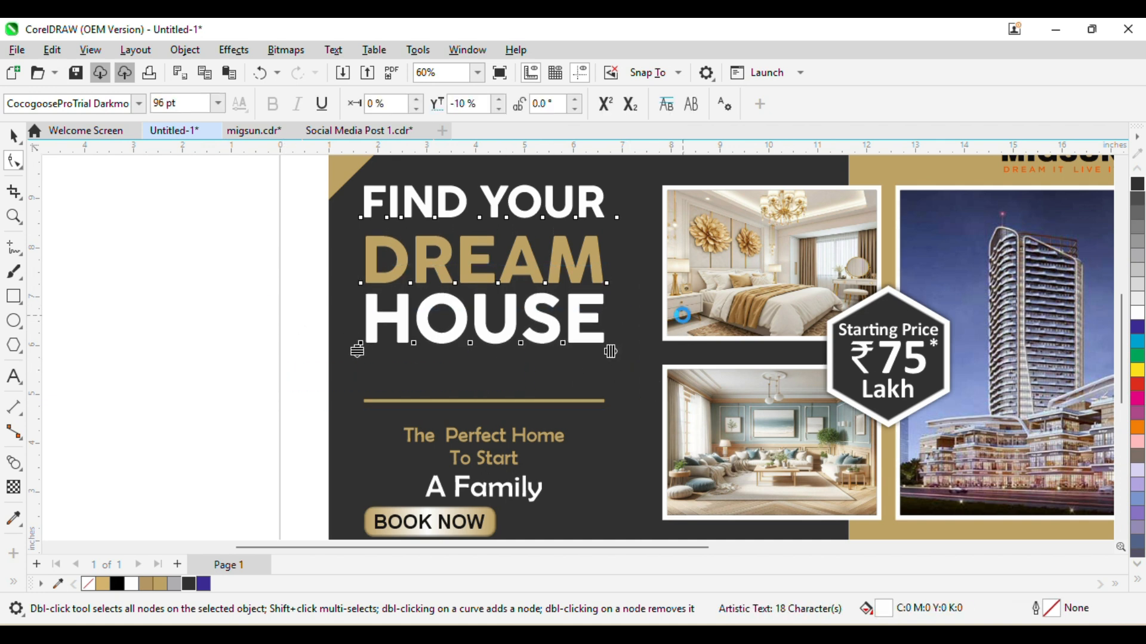
key("space")
- Nudge the gold divider line up closer beneath "HOUSE"
left_click(579, 404)
left_click(579, 401)
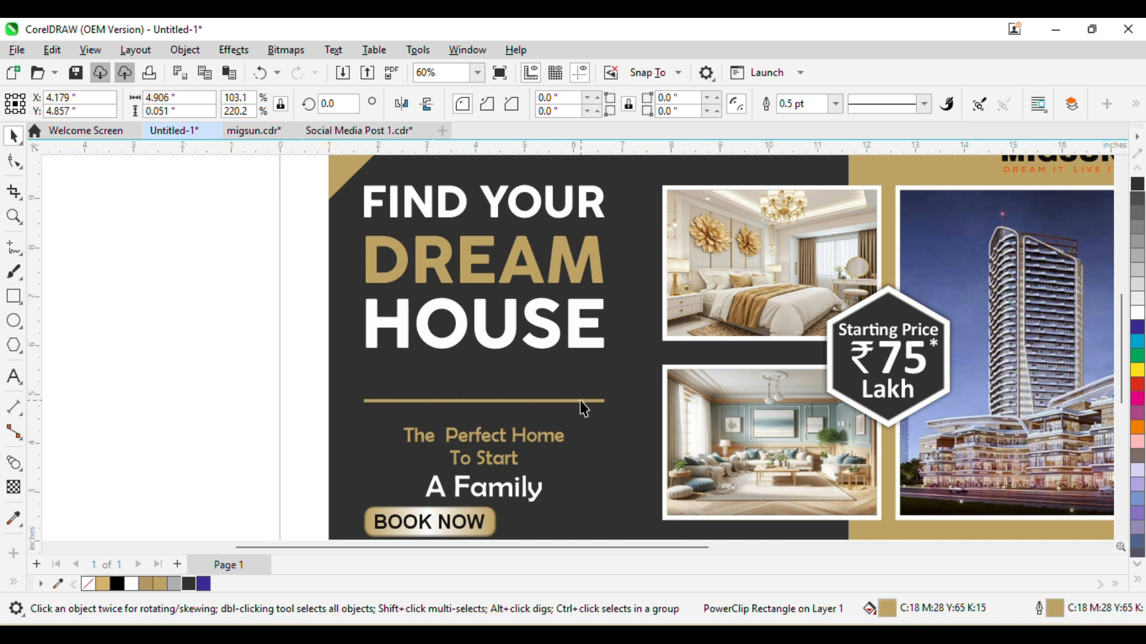
key("Up")
key("Up")
key("Up")
key("Up")
key("Up")
key("Up")
key("Up")
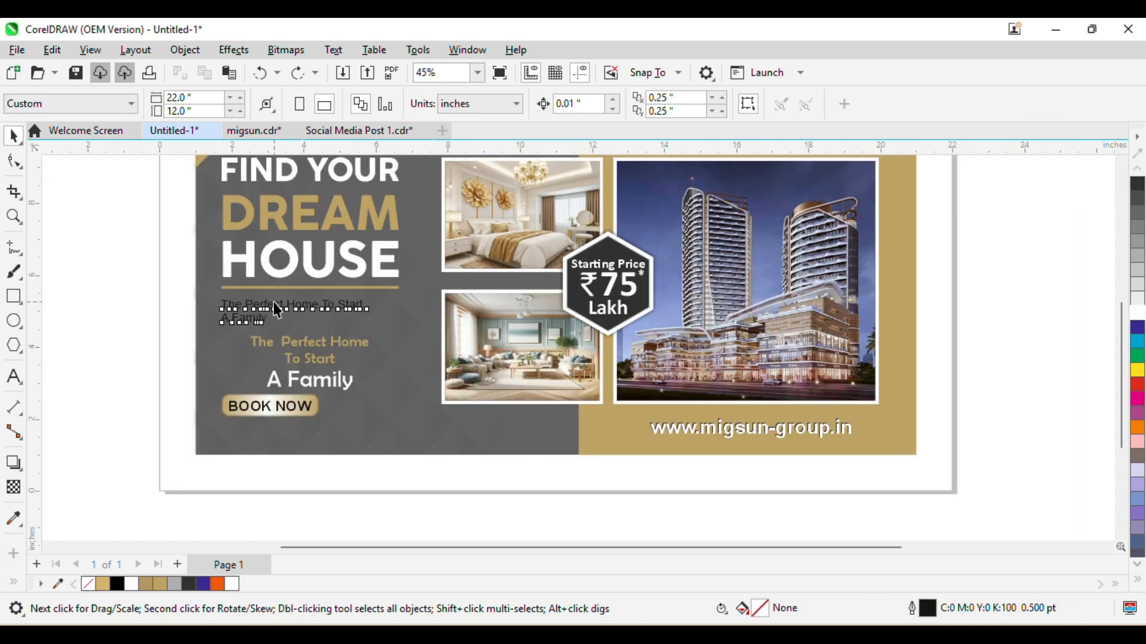
- Enlarge the black "The Perfect Home To Start A Family" slogan to about 4.9 inches wide and align it beneath the gold divider
left_click(275, 303)
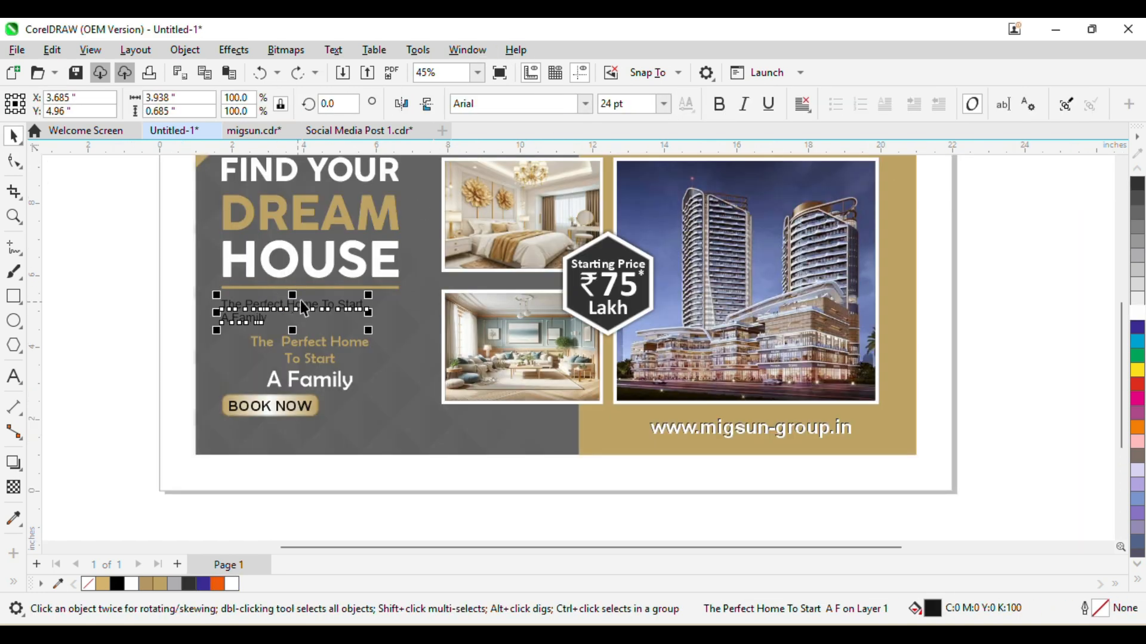
scroll(353, 269, "up", 3)
left_click_drag(436, 382, 480, 425)
left_click(505, 296)
left_click(524, 303)
left_click_drag(534, 347, 616, 413)
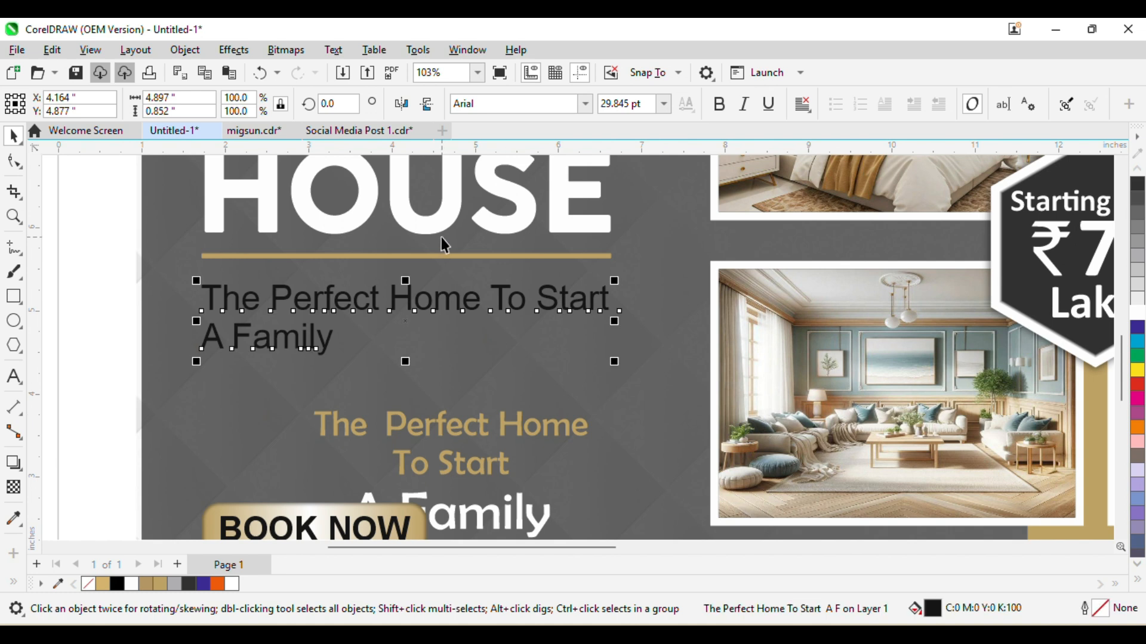
left_click(442, 256, "shift")
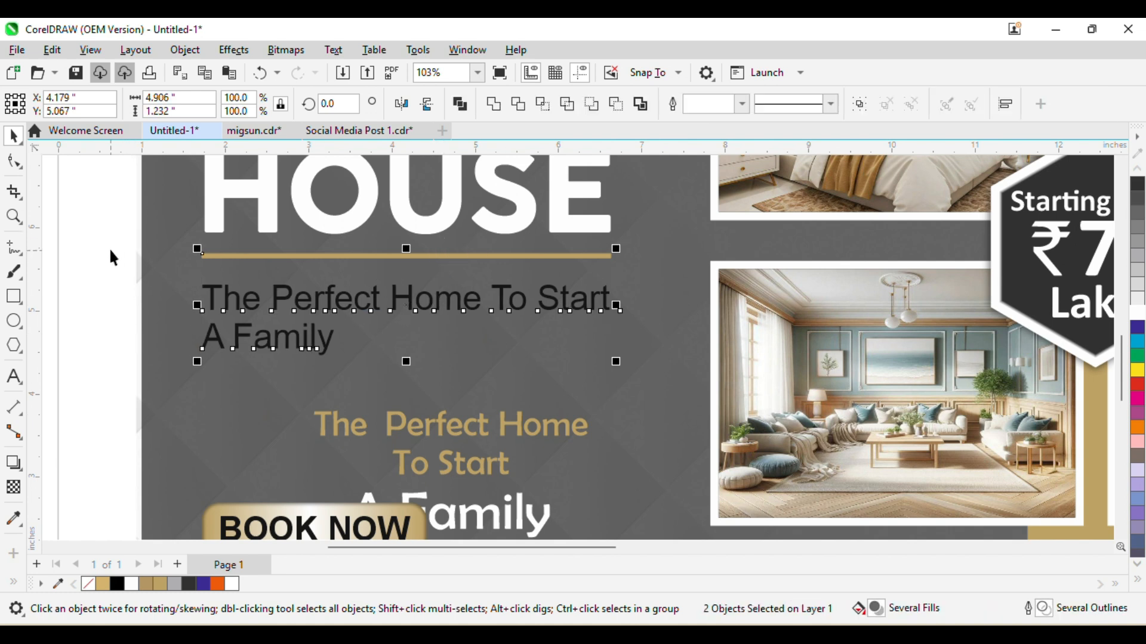
- Try 72 pt for the slogan's "A Family" line, undo it, and use 54 pt instead
left_click(16, 162)
left_click(227, 341)
left_click_drag(173, 331, 374, 370)
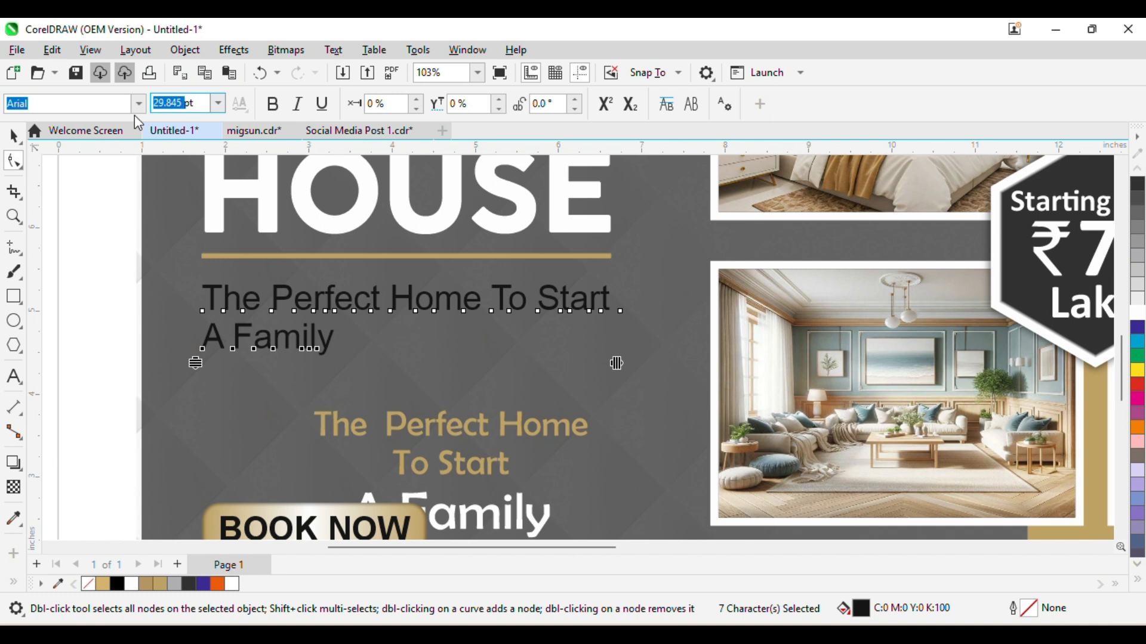
type("72")
key("Return")
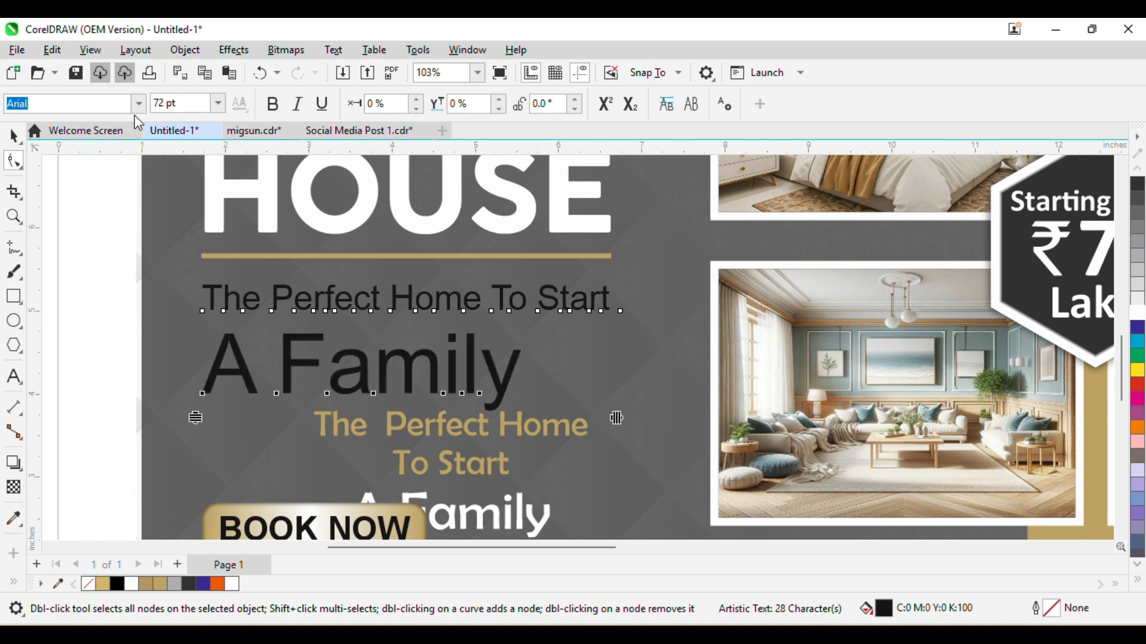
key("ctrl+z")
left_click(20, 135)
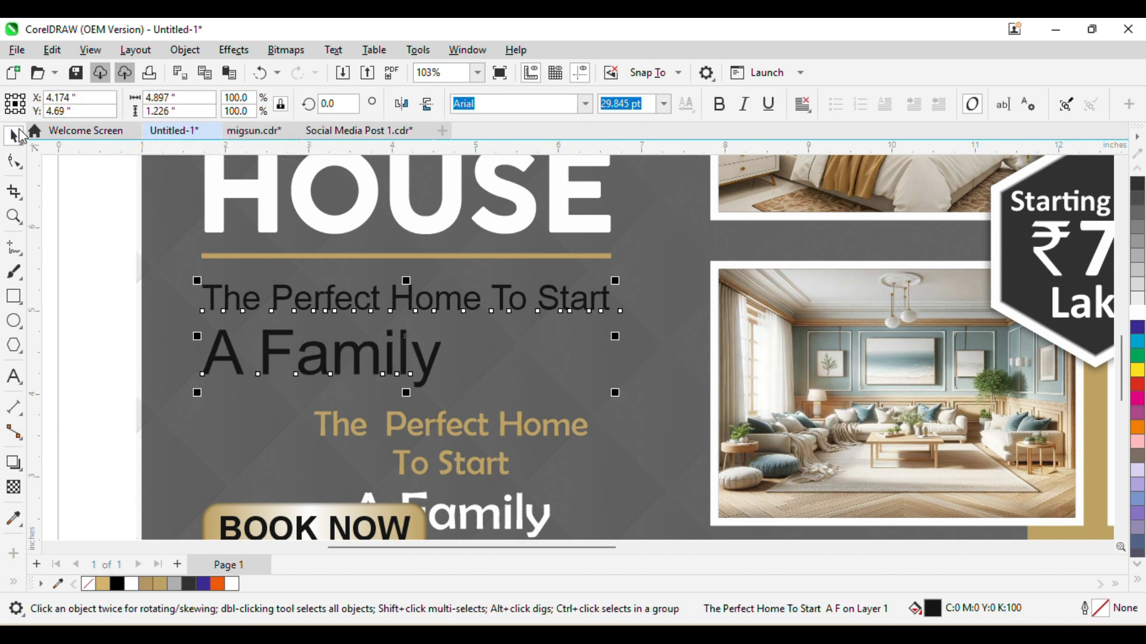
- Centre-align the slogan's lines and break "Family" onto its own line
key("Escape")
left_click(400, 313)
left_click(803, 104)
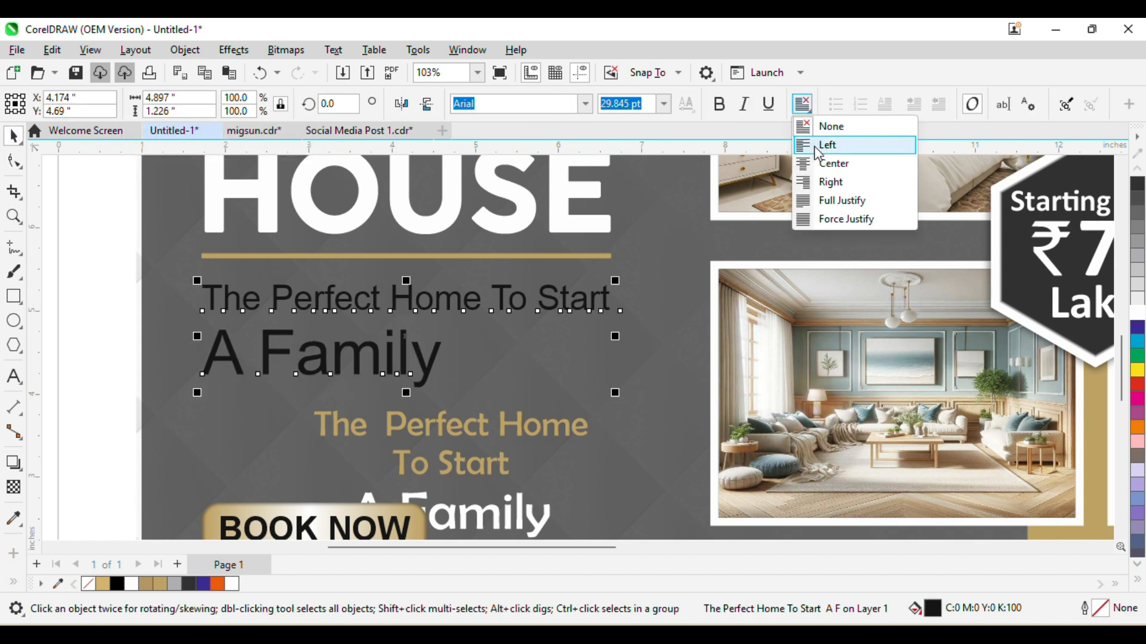
left_click(800, 162)
left_click(71, 342)
double_click(355, 354)
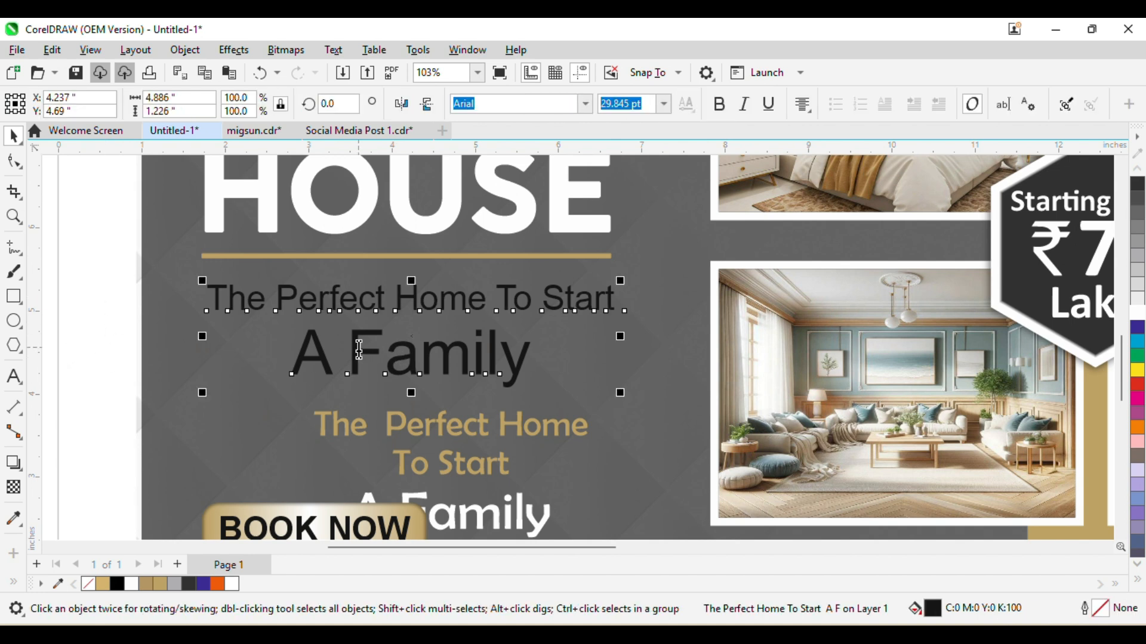
key("Return")
- Set the font size of the slogan's "A" line to 30 pt
left_click(14, 162)
left_click_drag(371, 353, 435, 385)
left_click(397, 365)
left_click(392, 374)
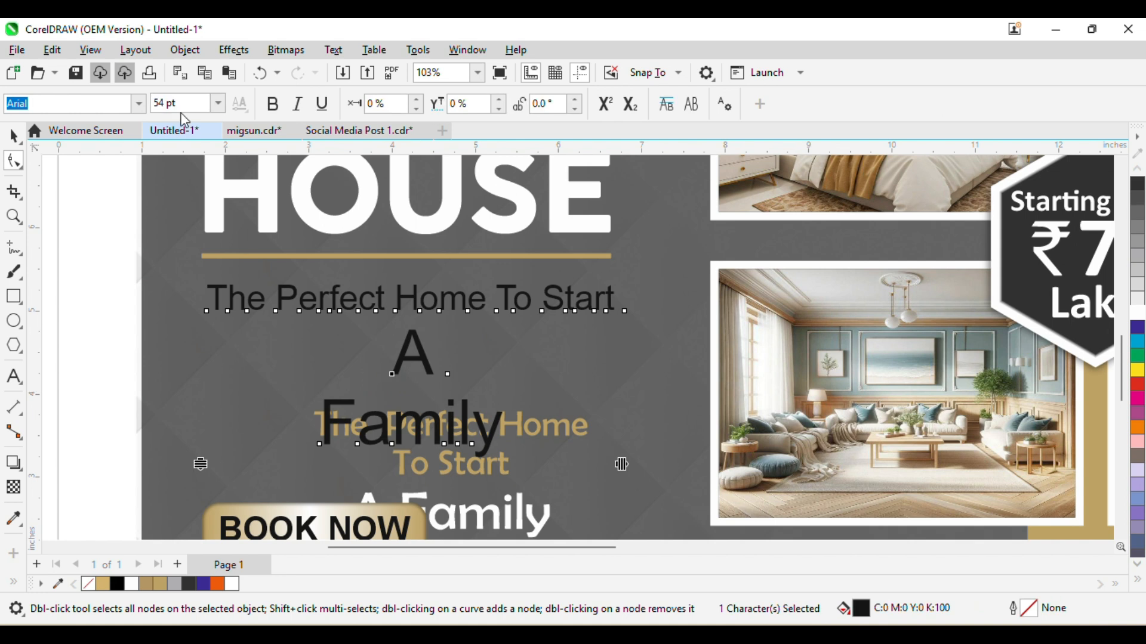
type("40")
key("Return")
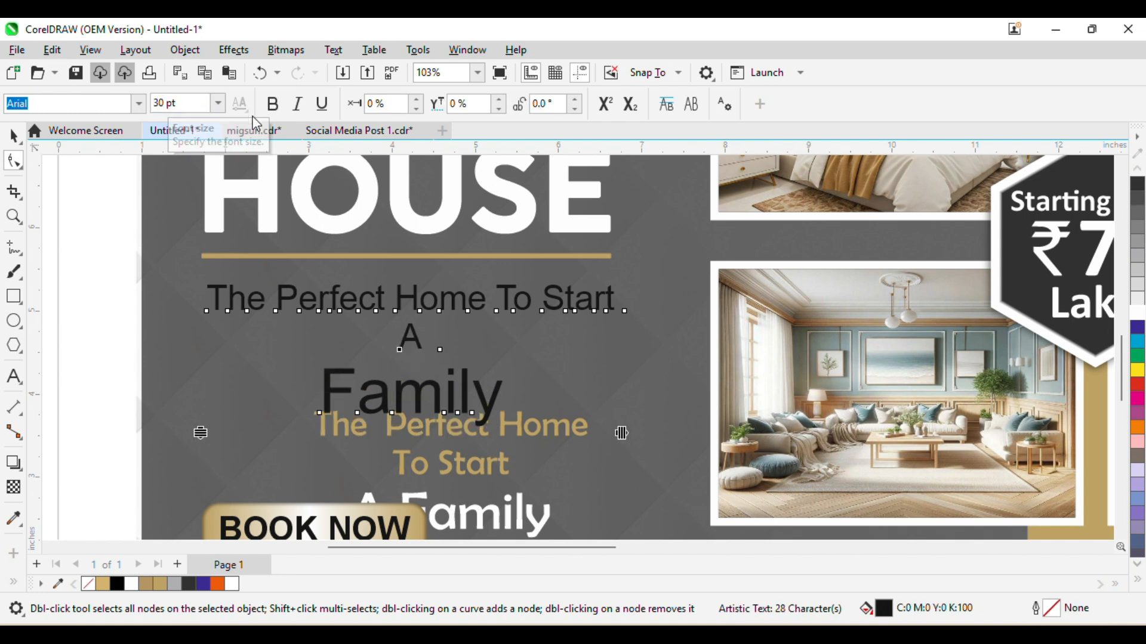
- Centre the slogan horizontally on the gold divider
left_click(13, 137)
key("Escape")
left_click(429, 321)
left_click(443, 257, "shift")
key("c")
key("Escape")
left_click(398, 345)
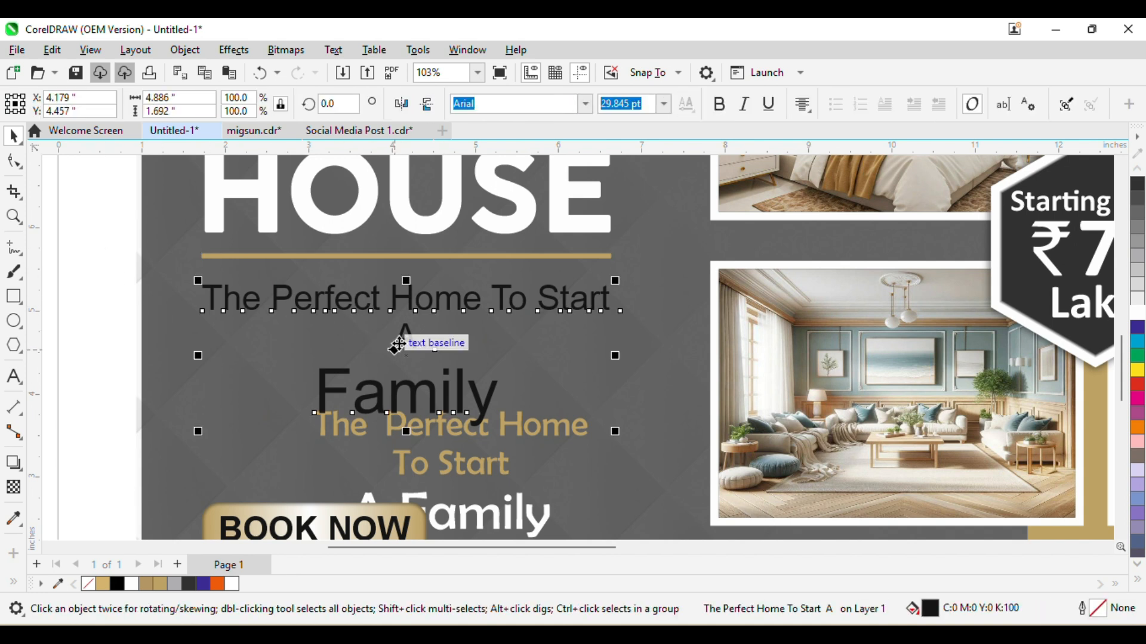
- Raise the slogan's "Family" line closer beneath the "A"
left_click(14, 161)
left_click_drag(237, 367, 447, 399)
key("space")
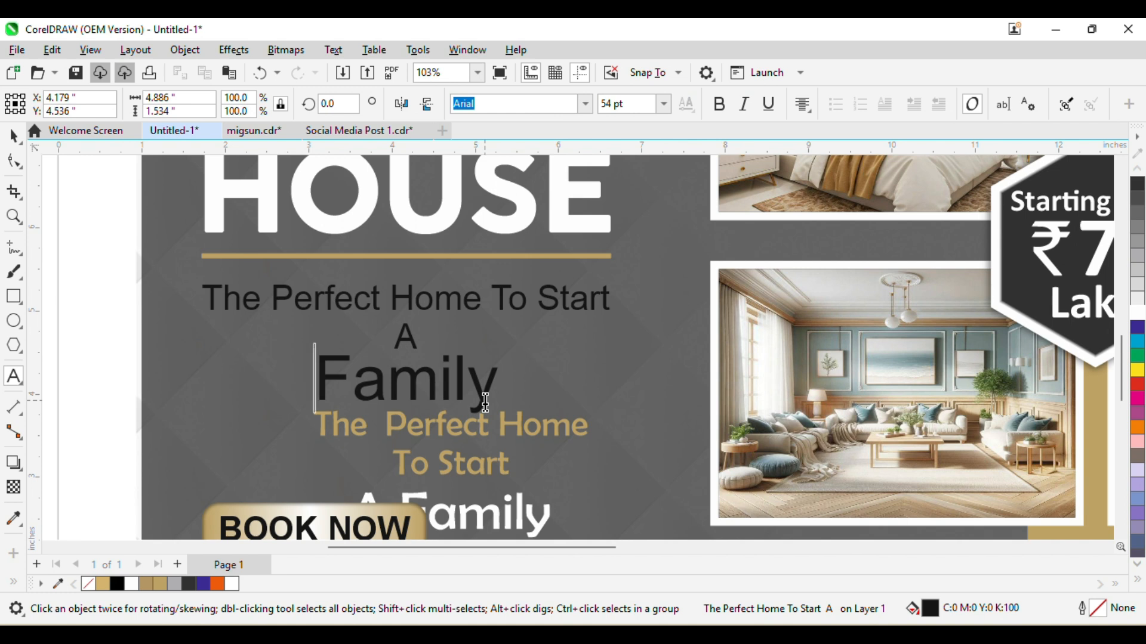
- Try retyping the slogan's last word in capitals as "FAMILY", and undo it
type("AMILY")
key("shift+Right")
key("shift+Right")
key("shift+Right")
key("shift+Right")
key("shift+Right")
key("Delete")
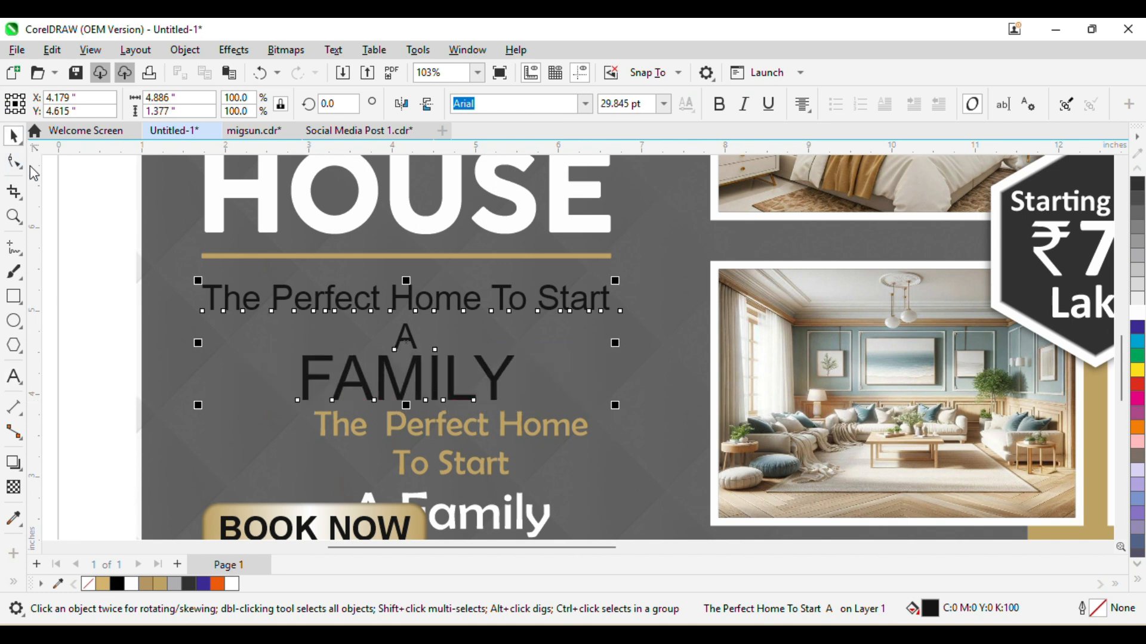
key("Escape")
scroll(272, 332, "down", 3)
key("ctrl+z")
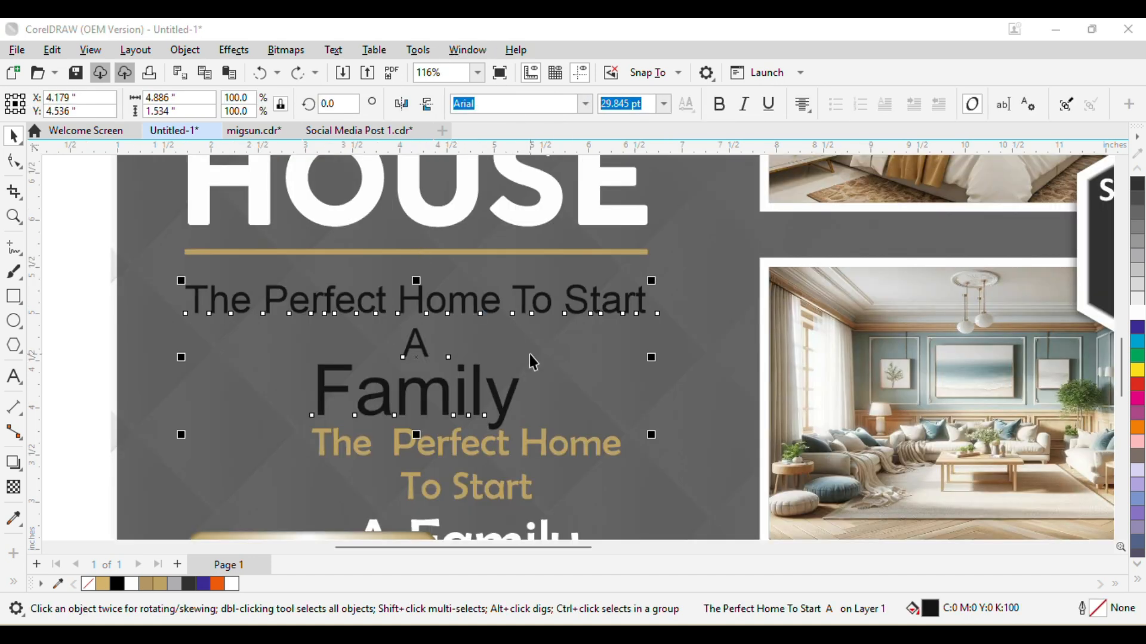
- Nudge the slogan up closer to the gold divider and fill its text white
left_click(529, 354)
left_click(524, 299)
key("Up")
key("Up")
key("Up")
key("Up")
key("Up")
key("Up")
key("Up")
key("Up")
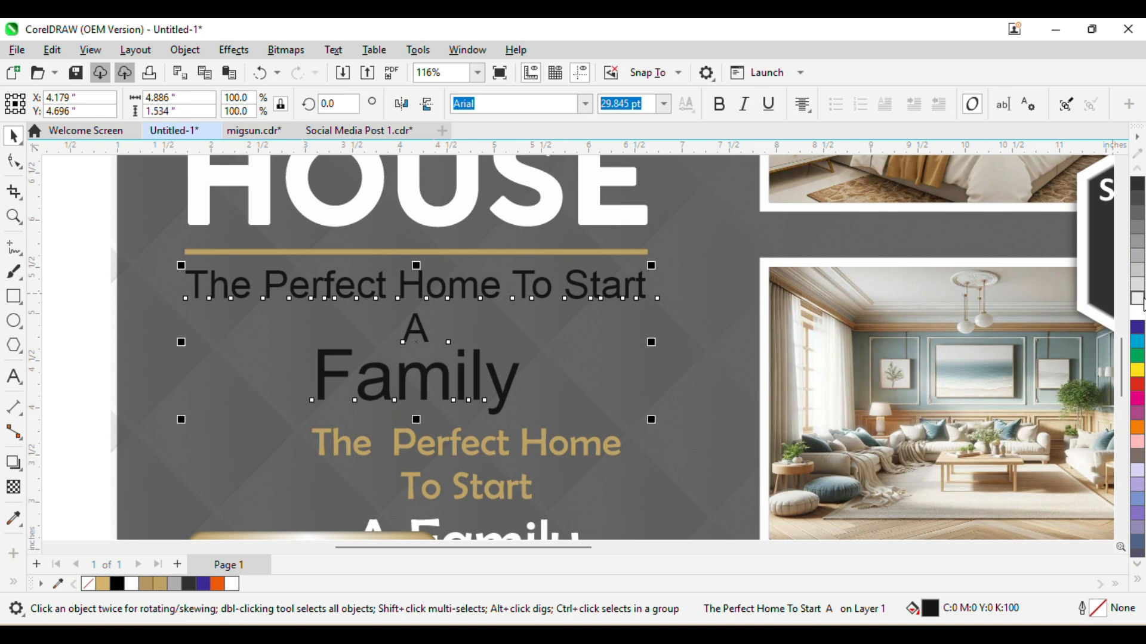
left_click(1138, 314)
- Delete the old gold-and-white slogan text above the BOOK NOW button
left_click(453, 452)
scroll(472, 450, "down", 3)
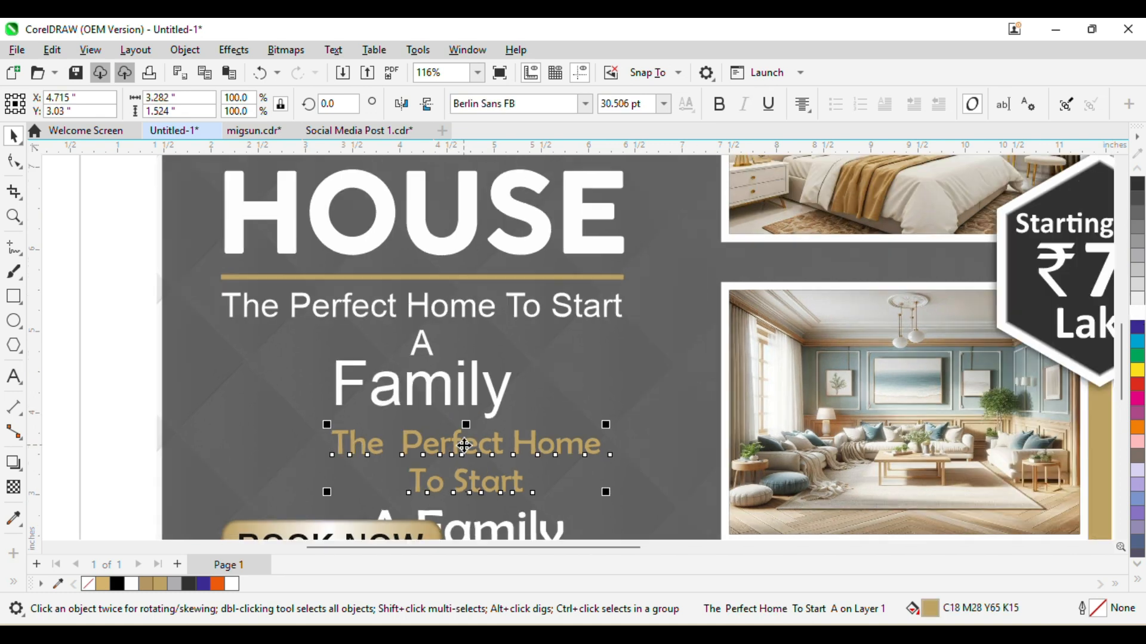
key("Delete")
- Set the slogan's word "Family" in Berlin Sans FB and fill it gold
key("F10")
left_click(417, 215)
left_click(420, 394)
left_click(392, 397)
left_click_drag(354, 388, 482, 413)
left_click(139, 103)
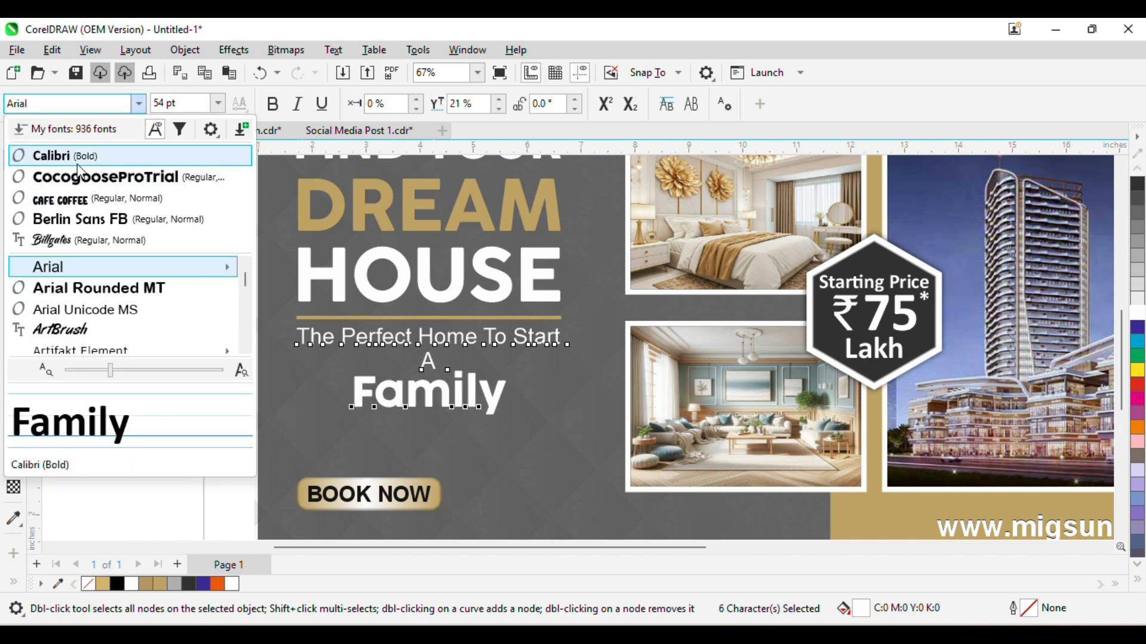
left_click(80, 219)
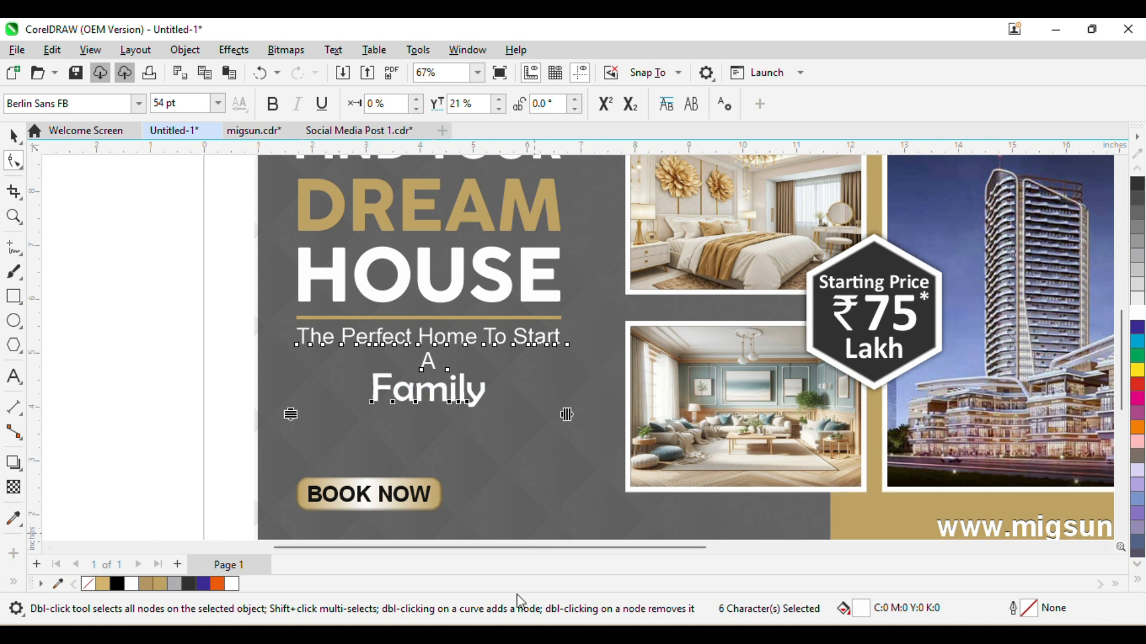
key("space")
left_click(145, 244)
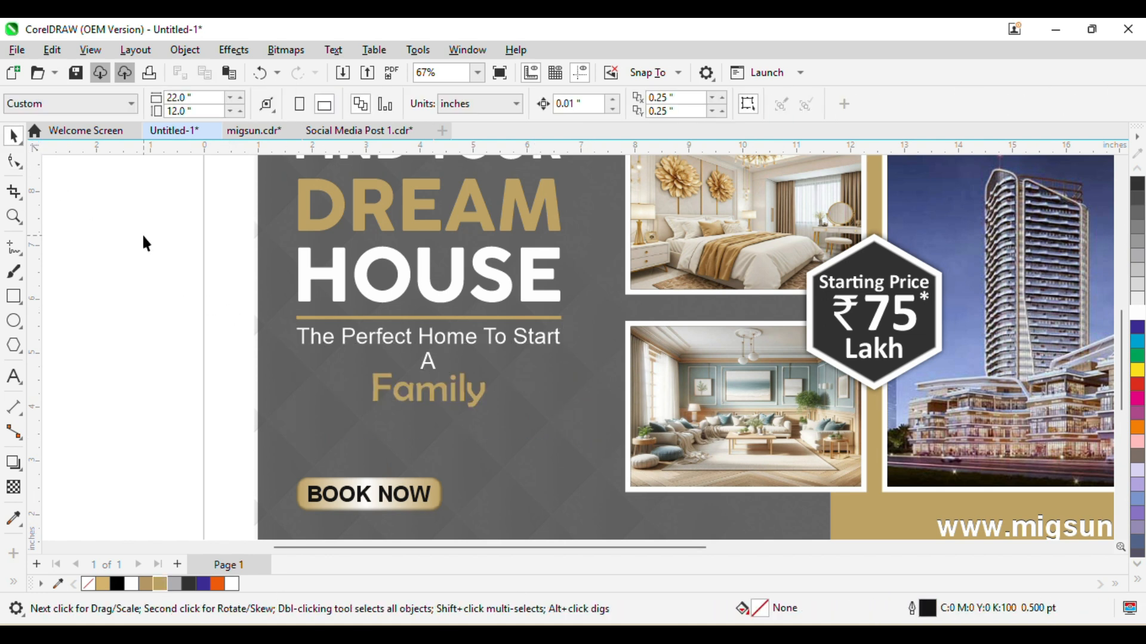
- Move the BOOK NOW button up to just below the slogan, in line with the gold divider
left_click(405, 495)
left_click_drag(406, 494, 407, 432)
left_click(418, 325, "shift")
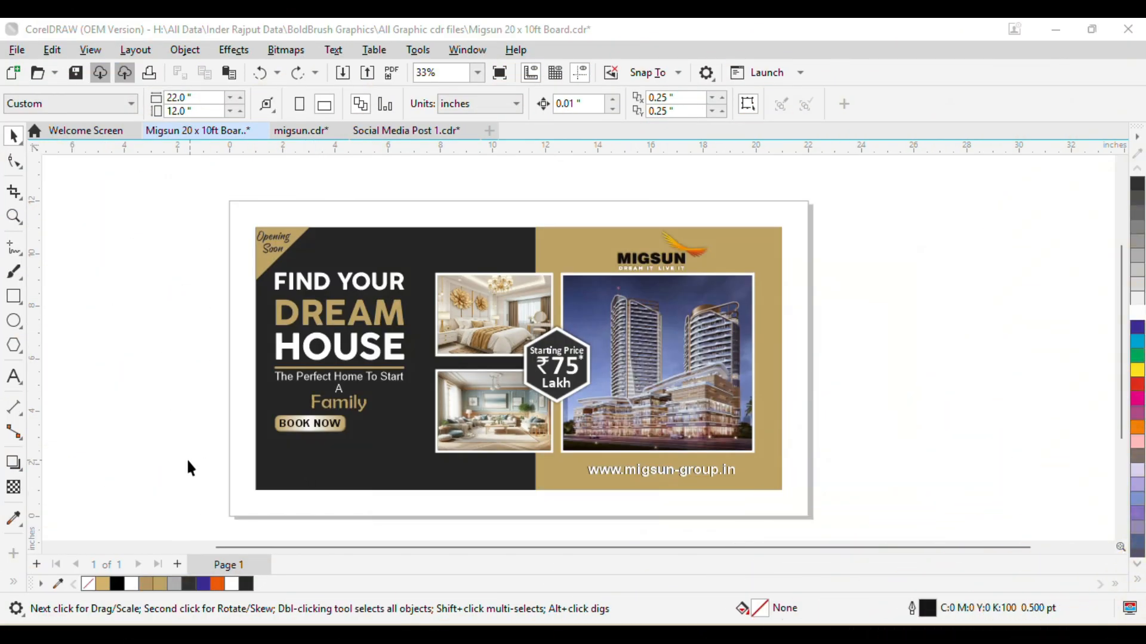
- Paste the WhatsApp contact group below the BOOK NOW button and fill its text white
key("ctrl+v")
left_click_drag(418, 449, 411, 516)
scroll(308, 431, "up", 3)
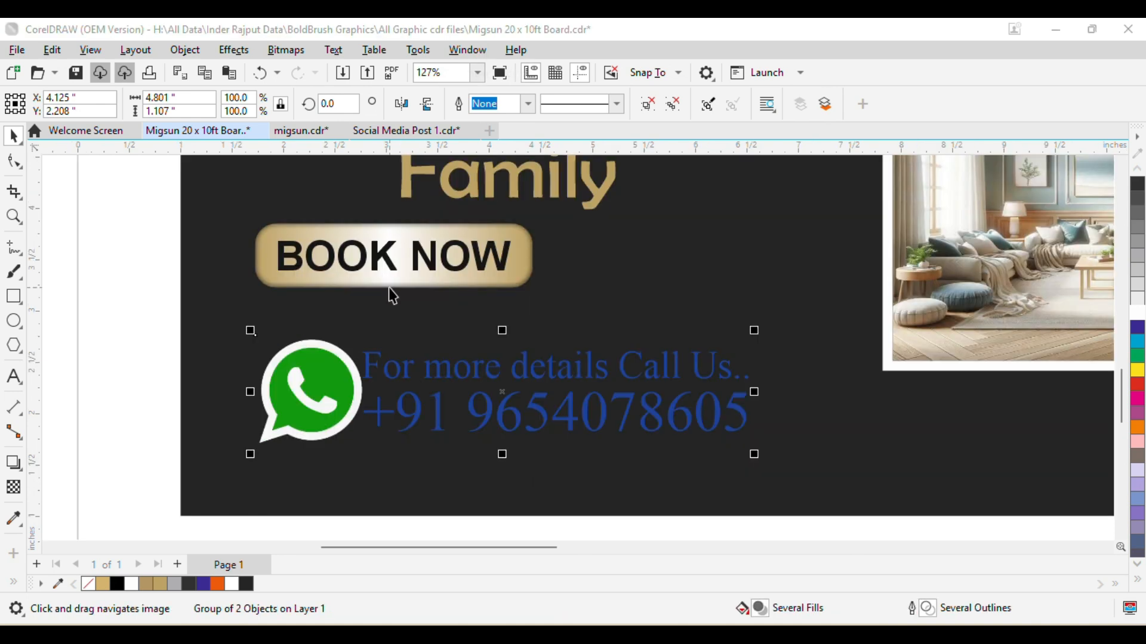
left_click(451, 373, "ctrl")
left_click(1138, 298)
left_click(596, 516)
scroll(614, 490, "down", 2)
- Align the contact group with the gold divider and scale the WhatsApp icon down slightly
left_click(630, 444)
left_click(570, 305, "shift")
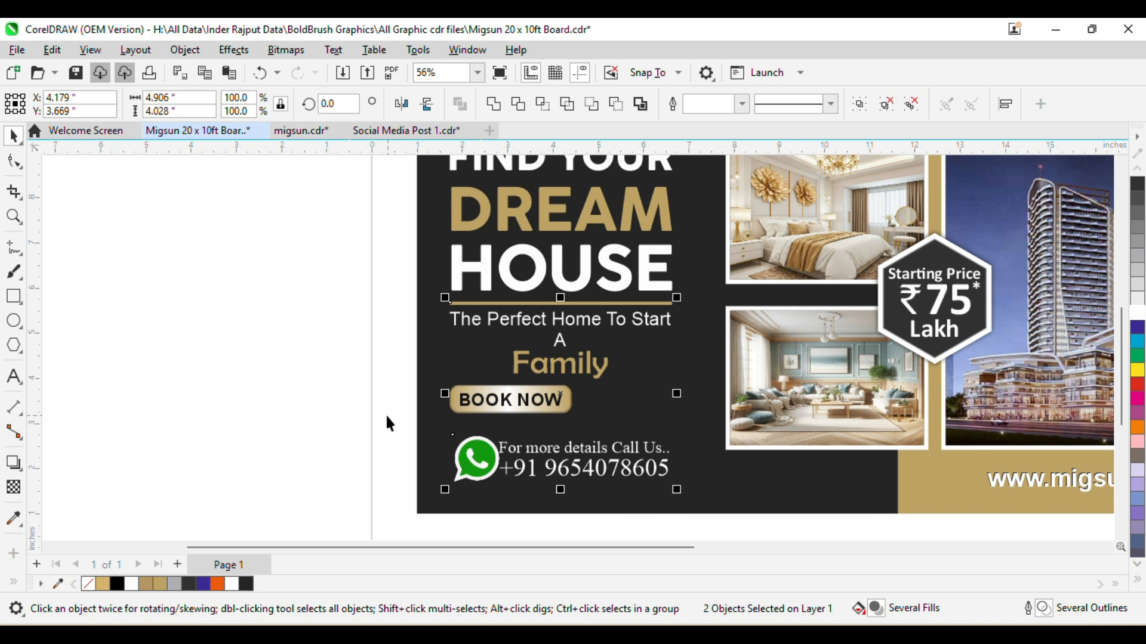
scroll(421, 502, "up", 2)
left_click(552, 417, "ctrl")
left_click_drag(607, 460, 599, 454)
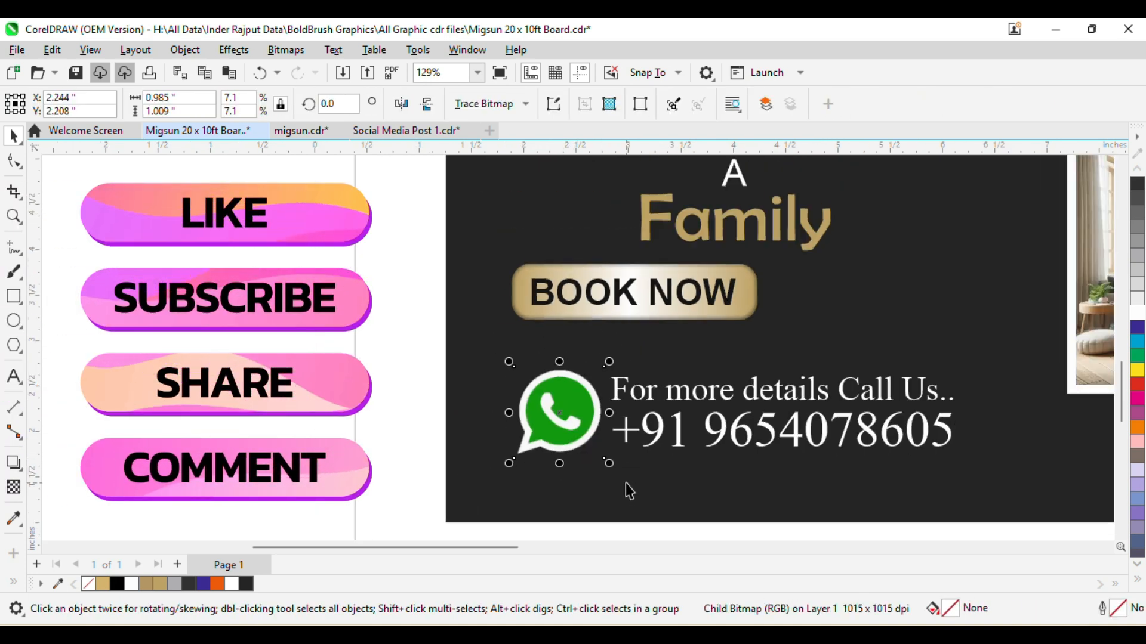
scroll(626, 482, "down", 2)
left_click(593, 447)
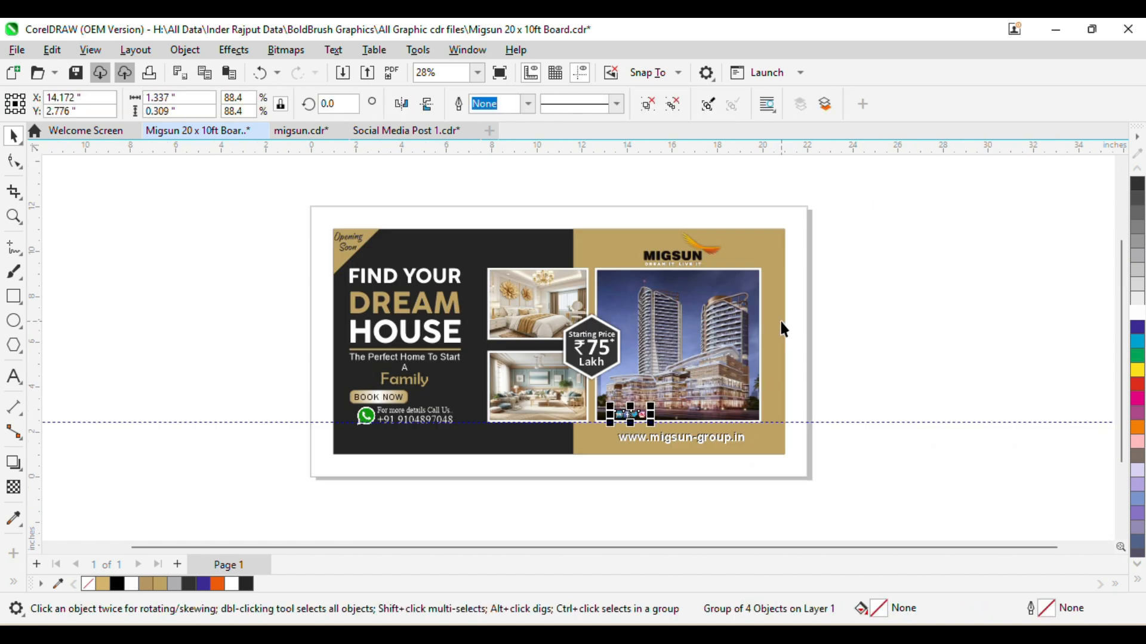
- Move the social-media icon group off the building picture to the gold area's upper-right corner, beside the MIGSUN logo
left_click_drag(627, 411, 760, 241)
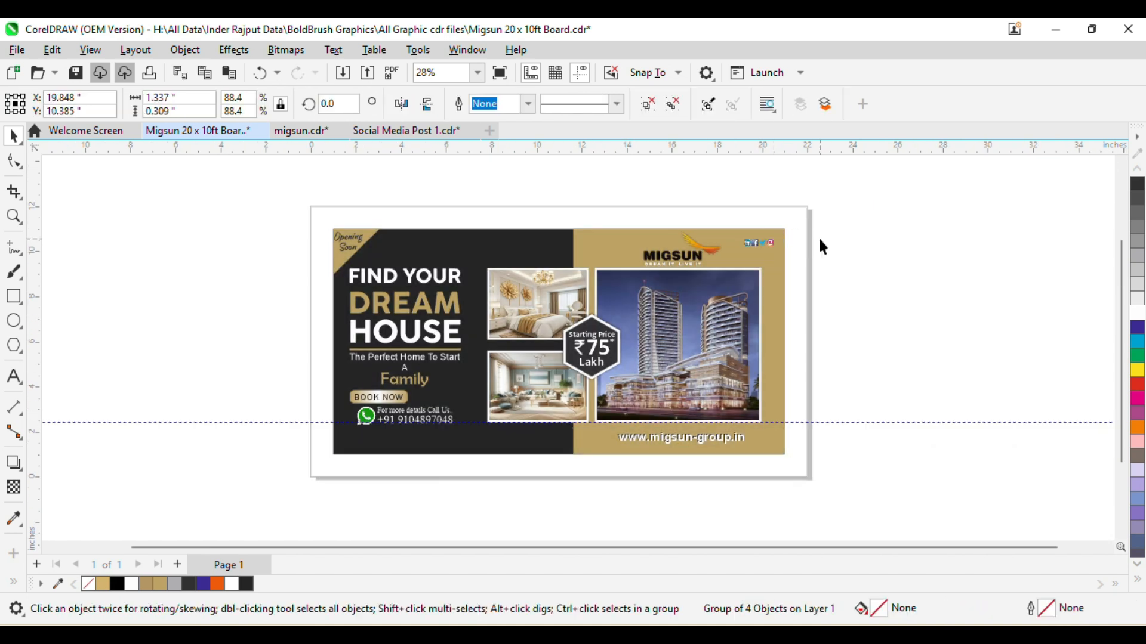
left_click(863, 422)
left_click(880, 263)
scroll(836, 268, "up", 3)
left_click(686, 381)
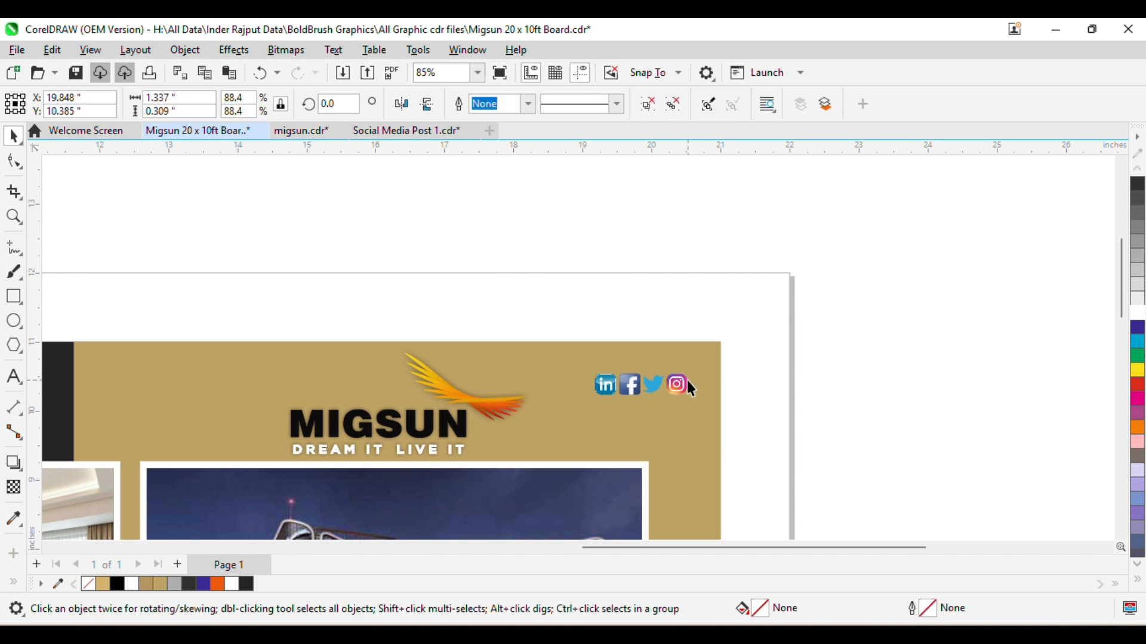
- Enlarge the social-media icon group to about 2.1 inches wide
left_click_drag(699, 365, 728, 327)
scroll(730, 343, "up", 2)
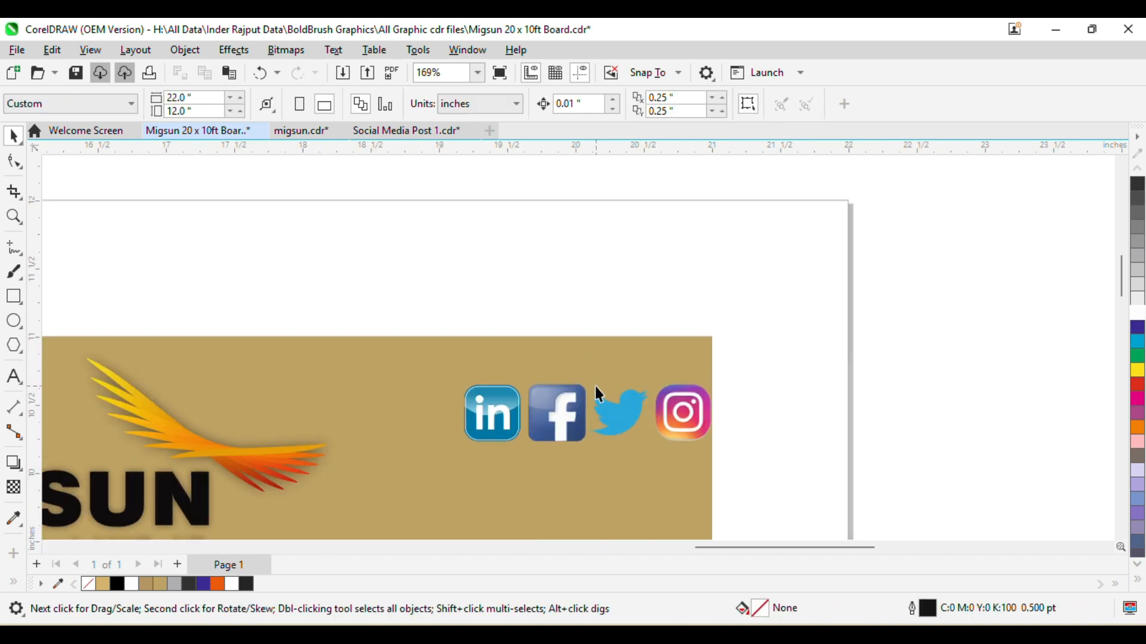
left_click_drag(459, 379, 420, 341)
left_click(526, 321)
- Align the social-media icon group to the top and right edges of the gold background
left_click_drag(539, 404, 521, 392)
left_click(563, 453, "shift")
key("t")
key("r")
left_click(546, 313)
- Nudge the social-media icon group about 0.1 inch down and to the left, away from the banner's corner
left_click(517, 383)
key("Down")
key("Down")
key("Down")
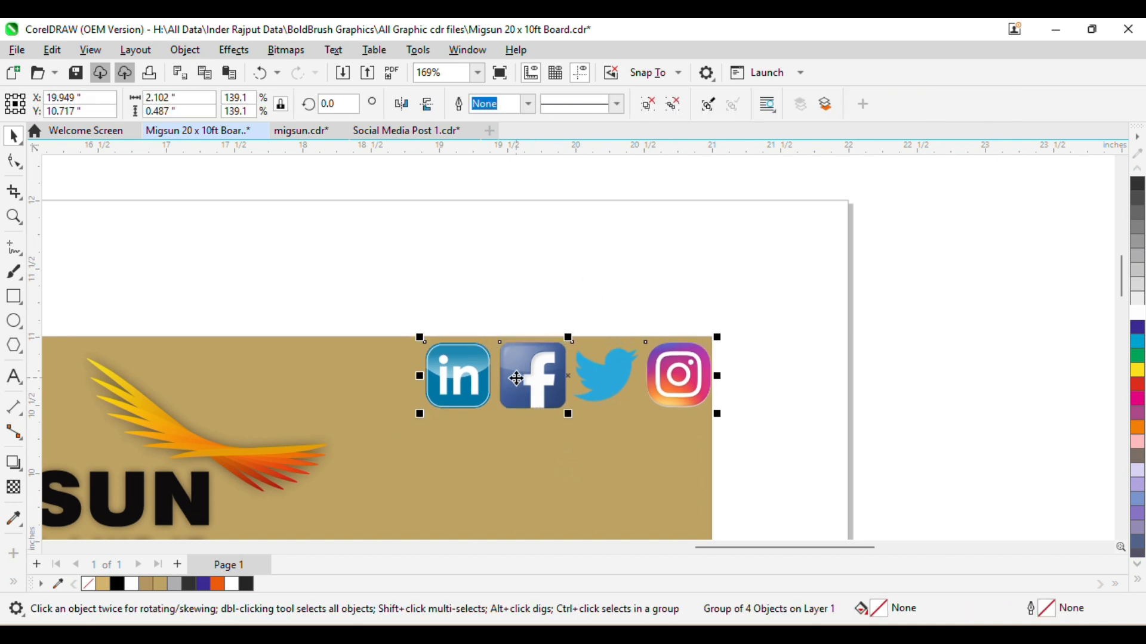
key("Down")
key("Down")
key("Left")
key("Left")
key("Left")
key("Left")
key("Left")
key("Left")
key("Left")
key("Left")
key("Left")
key("Left")
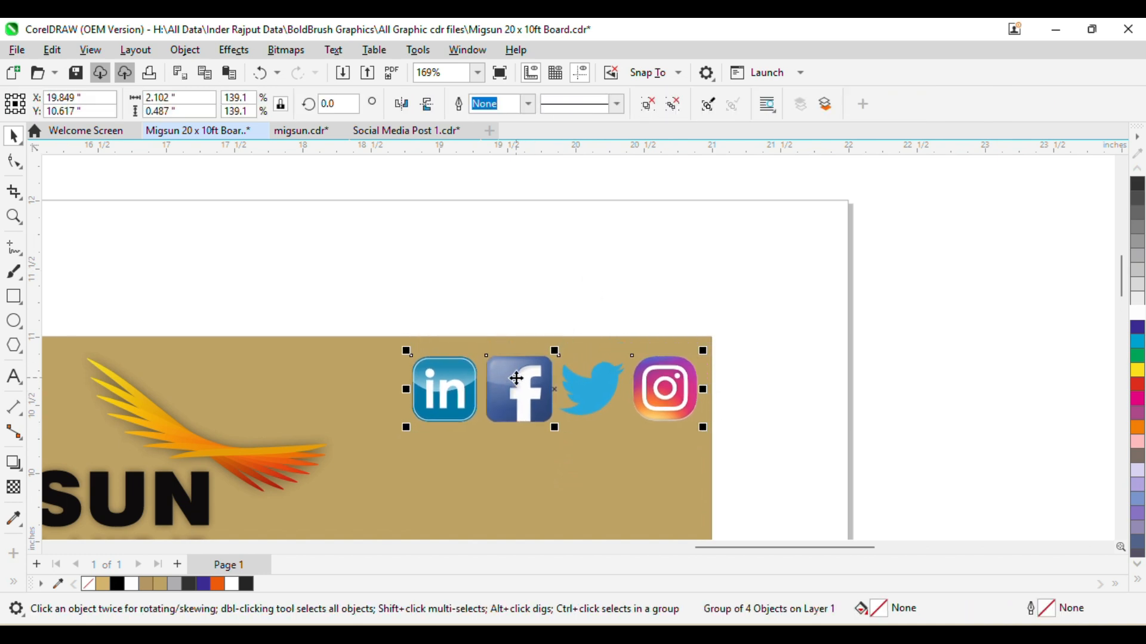
left_click(715, 304)
- Ungroup the social-media icons and nudge the LinkedIn, Facebook and Twitter icons left to widen the gaps between them
left_click(444, 391, "ctrl")
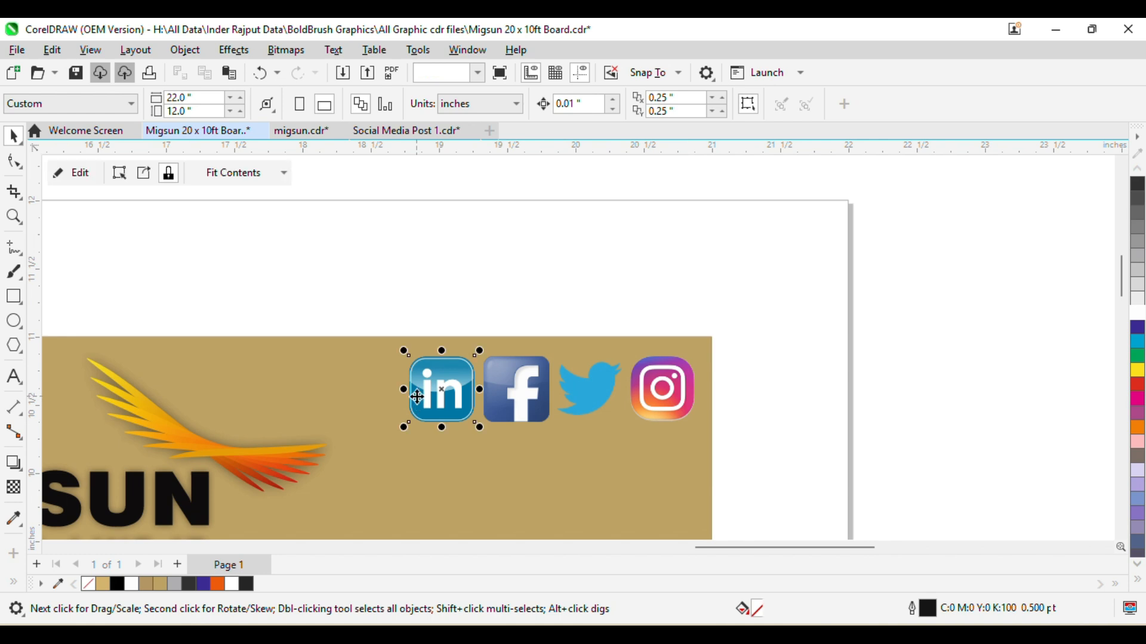
left_click(479, 305)
left_click(512, 381)
left_click(647, 104)
left_click(525, 286)
left_click(463, 396)
left_click(546, 378, "shift")
key("Left")
left_click(513, 297)
left_click(445, 384)
left_click(506, 387, "shift")
key("Left")
left_click(479, 308)
left_click(438, 371)
key("Left")
left_click(443, 295)
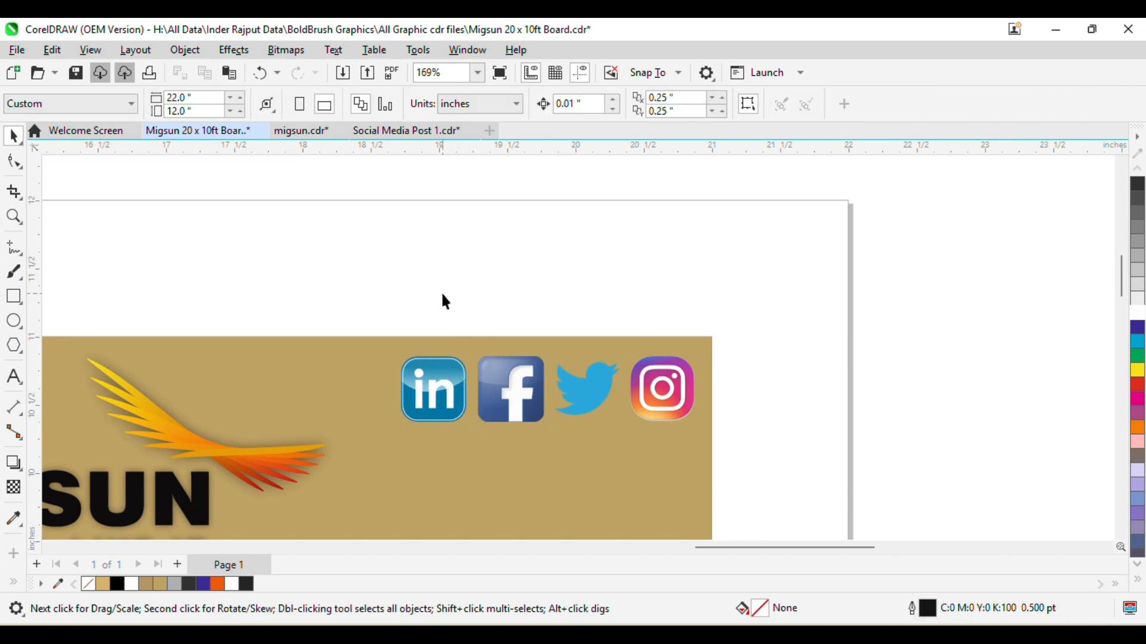
- Group the four social-media icons again and nudge the row slightly down
left_click_drag(660, 466, 661, 468)
key("ctrl+g")
key("Down")
key("Down")
key("Down")
key("Down")
key("Down")
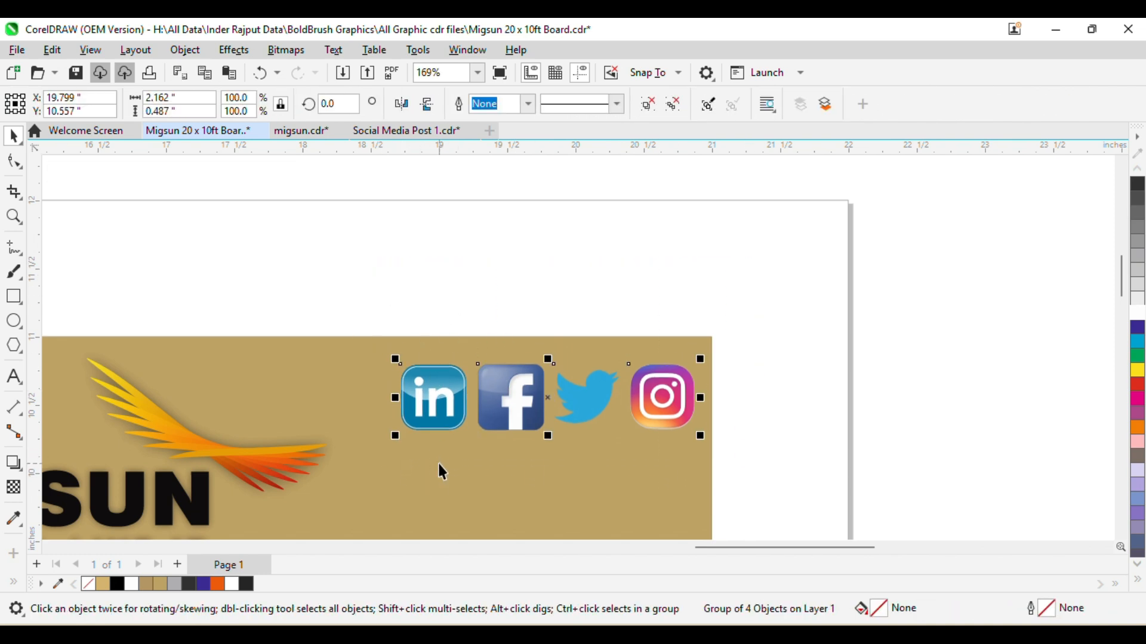
left_click(468, 305)
- Paste a spare copy of the social-media icon row and place it outside the page, beside the banner
key("F4")
key("ctrl+v")
scroll(525, 368, "down", 2)
scroll(611, 383, "up", 2)
left_click_drag(603, 383, 801, 223)
left_click(858, 200)
left_click_drag(858, 200, 761, 289)
- Rearrange the banner's social icons into a two-by-two grid, with Twitter and Instagram beneath LinkedIn and Facebook
scroll(740, 287, "up", 1)
left_click_drag(594, 243, 911, 292)
left_click_drag(750, 257, 699, 248)
scroll(709, 320, "up", 2)
left_click_drag(715, 294, 740, 349)
key("Escape")
left_click_drag(710, 253, 707, 245)
left_click(688, 345, "shift")
left_click(749, 317)
left_click(719, 300)
key("ctrl+z")
key("ctrl+z")
left_click_drag(710, 293, 740, 338)
key("Escape")
left_click(702, 258)
left_click(596, 256, "shift")
key("Escape")
- Align the two-by-two icon grid to the gold background's top-right corner, then inset it slightly from the edges
left_click_drag(812, 204, 599, 335)
left_click(588, 278, "shift")
key("t")
key("r")
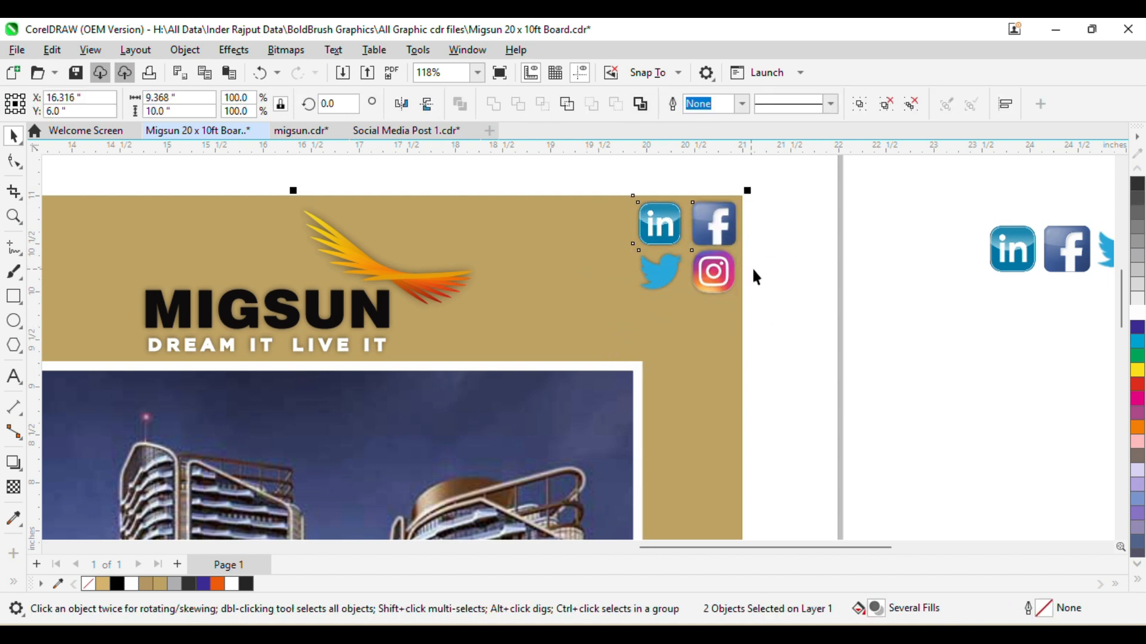
left_click(752, 266)
left_click(714, 251)
left_click_drag(714, 251, 700, 264)
left_click(818, 271)
- Delete the spare row of social-media icons outside the page
scroll(817, 272, "down", 8)
left_click_drag(830, 272, 710, 288)
left_click_drag(756, 204, 855, 288)
key("Delete")
scroll(873, 283, "down", 1)
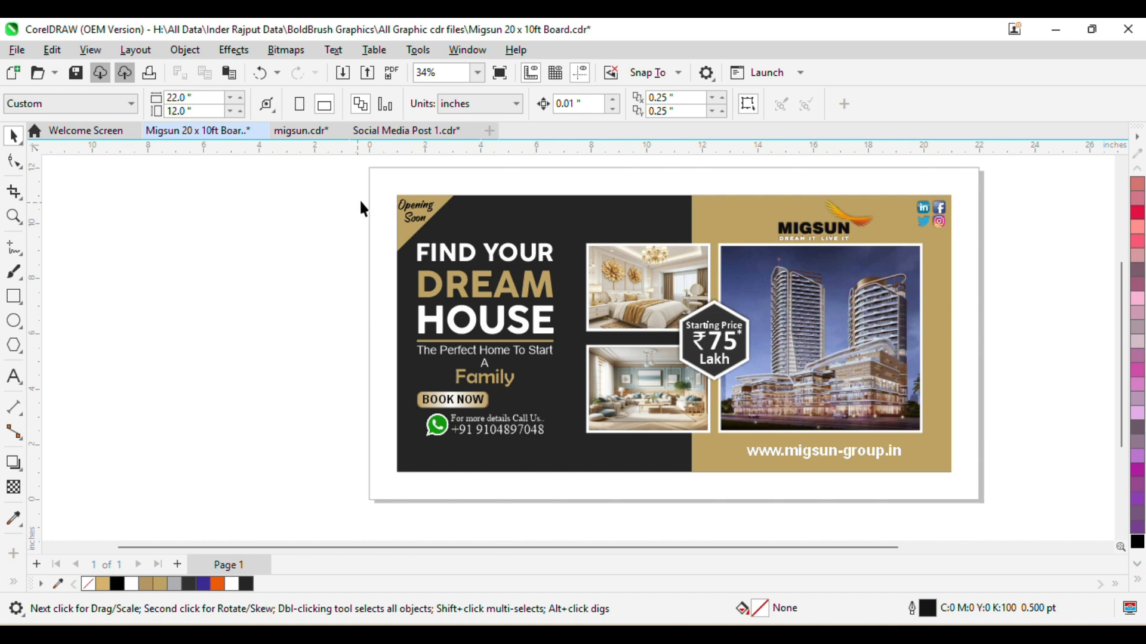
left_click_drag(1084, 457, 1037, 471)
left_click(832, 453)
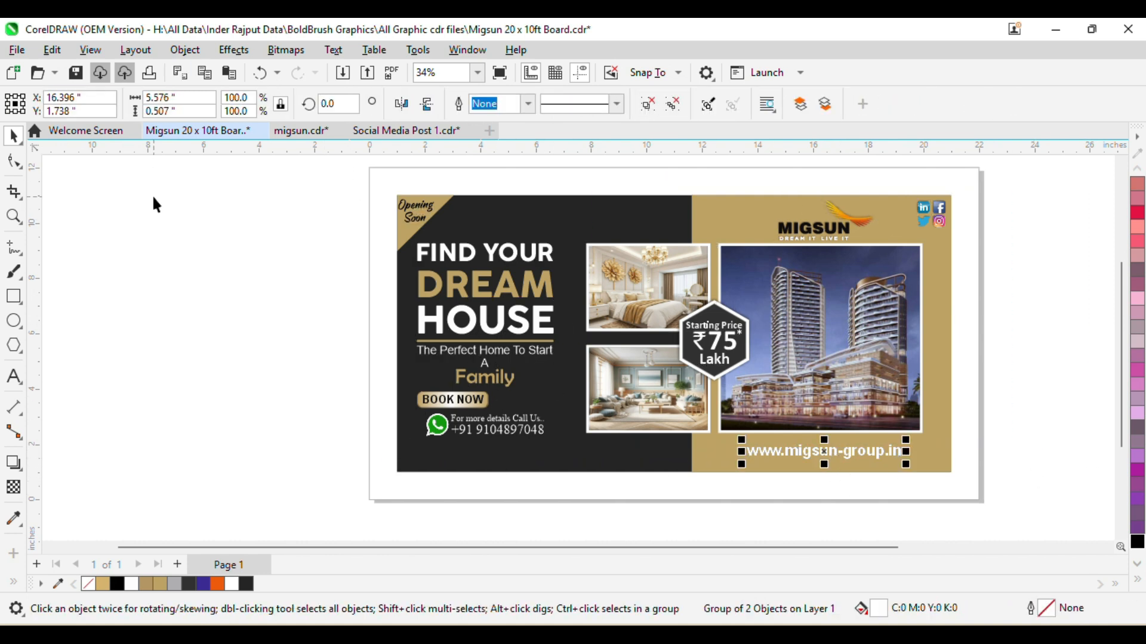
left_click(1002, 228)
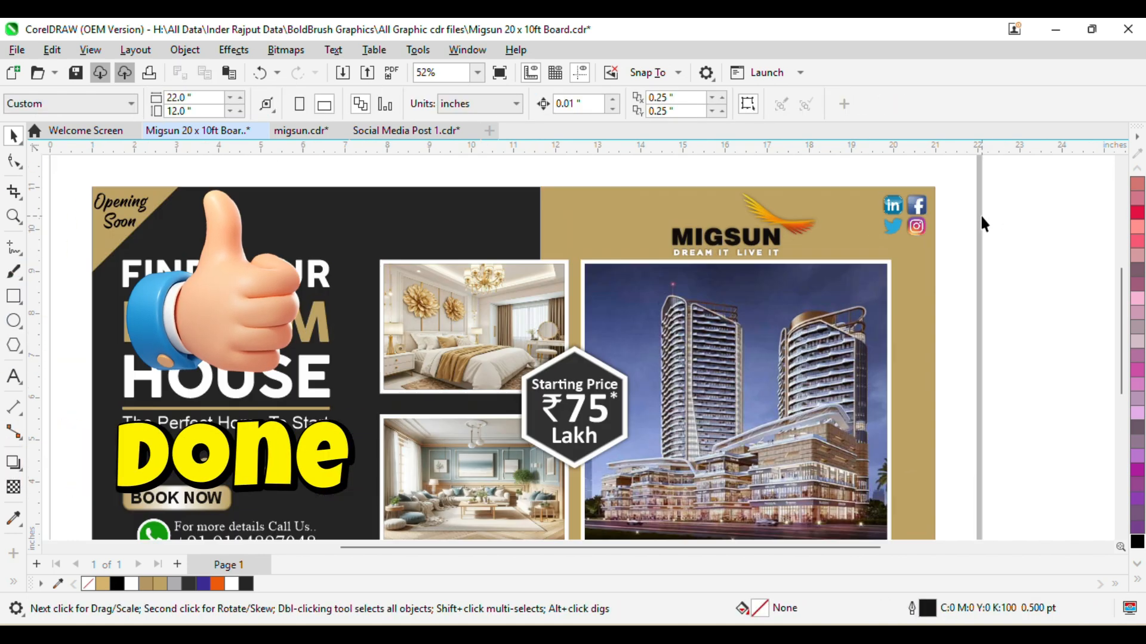
- Group all objects of the banner together and fit the group in view
scroll(963, 215, "down", 1)
key("ctrl+a")
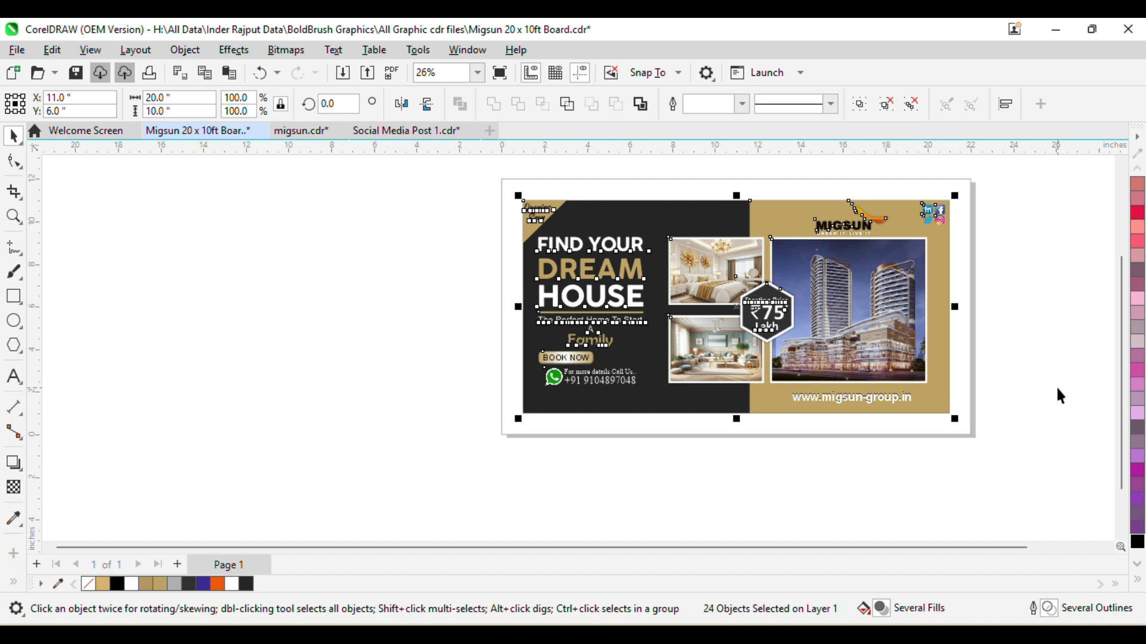
key("ctrl+g")
key("shift+F2")
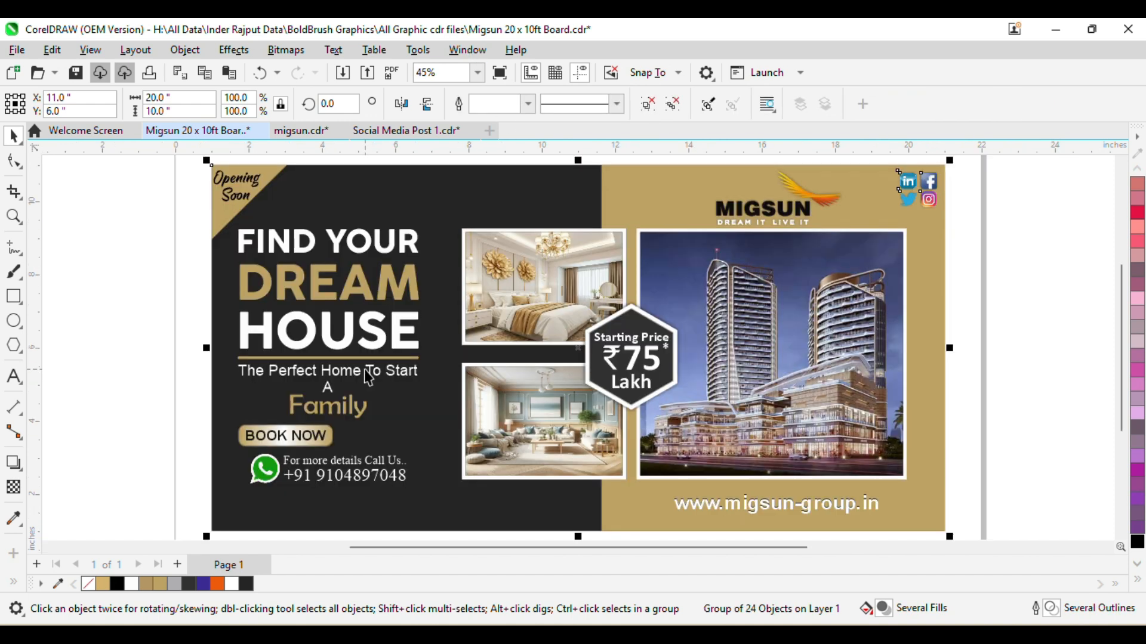
scroll(303, 375, "down", 1)
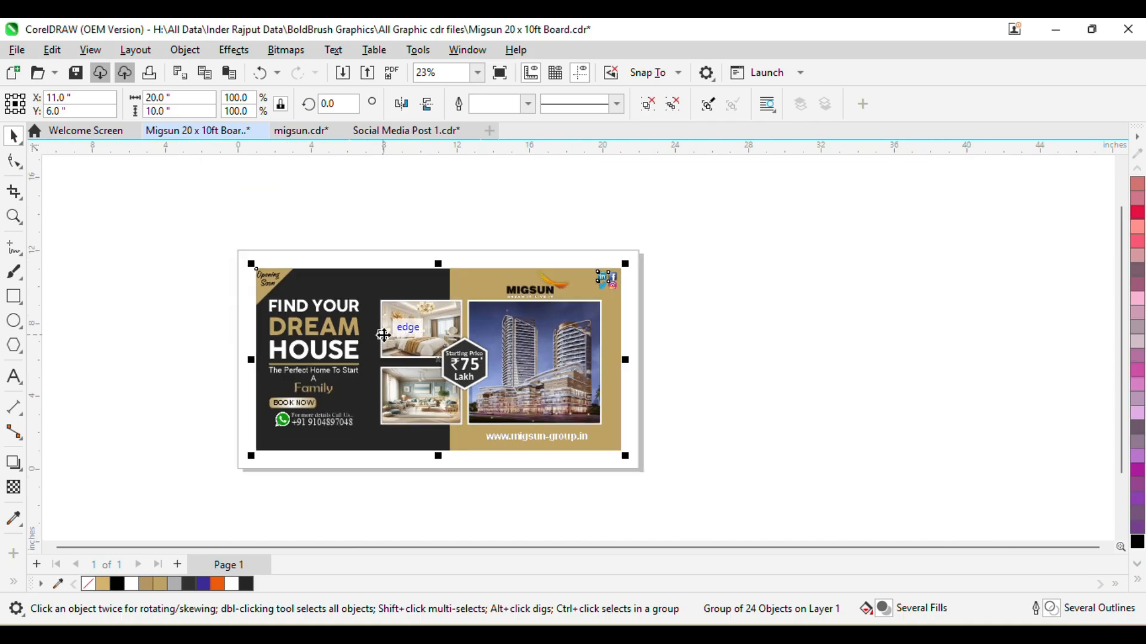
left_click(471, 244)
left_click_drag(377, 363, 743, 506)
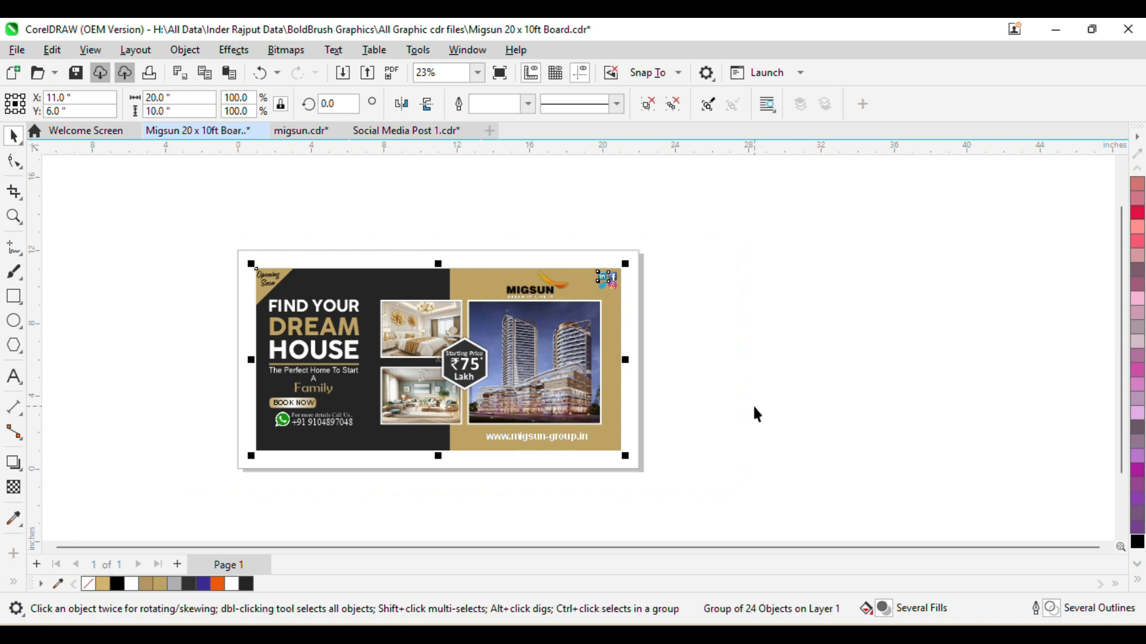
key("shift+F2")
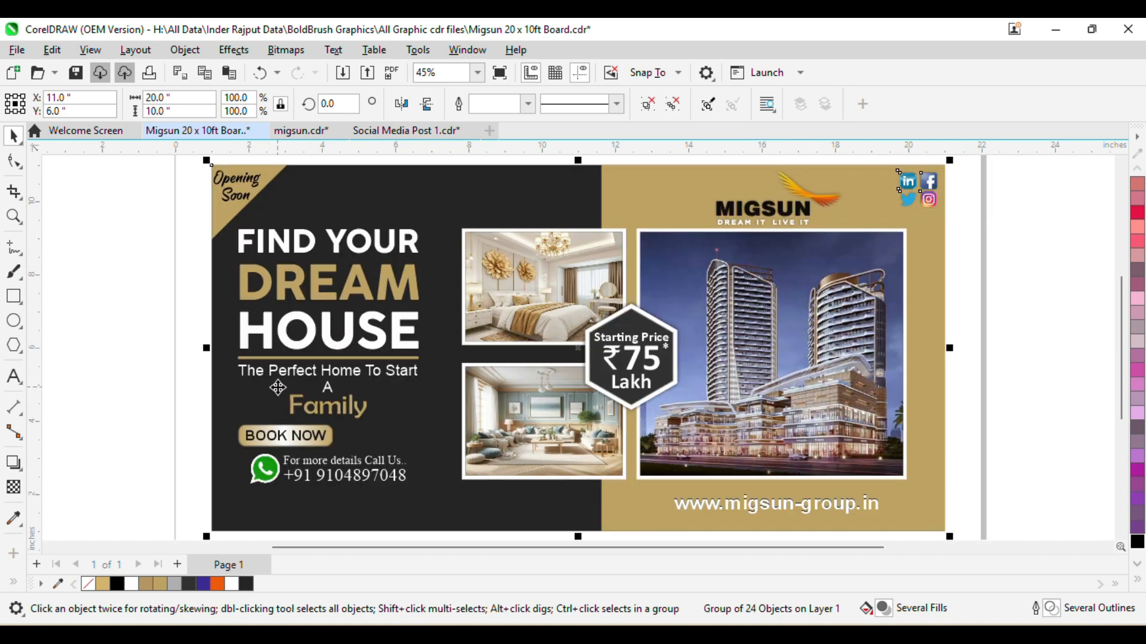
left_click(150, 457)
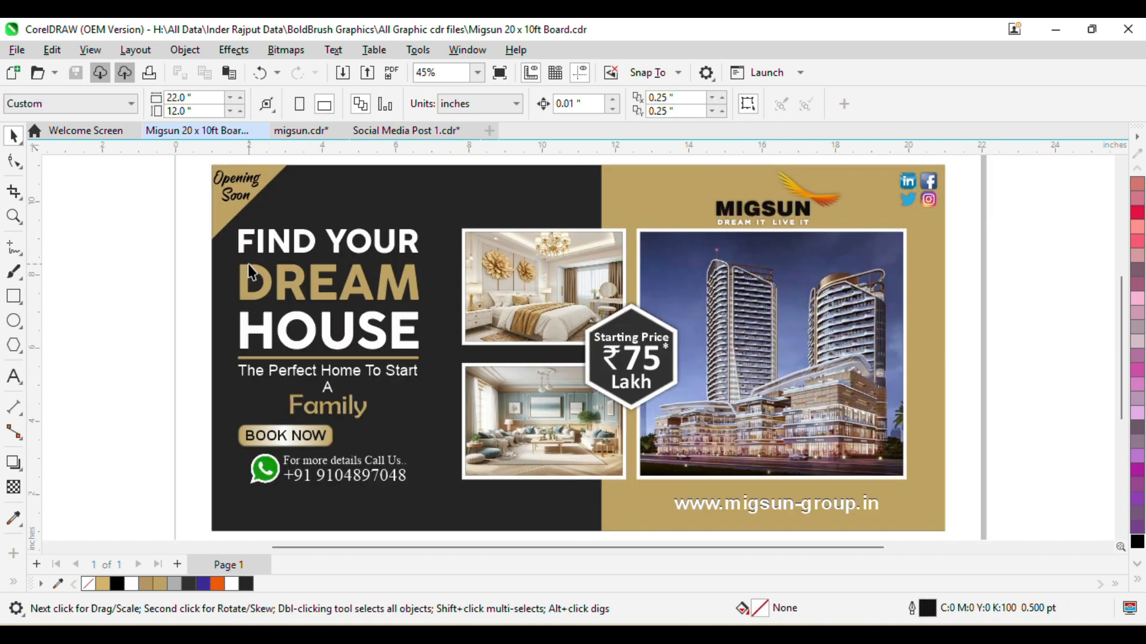